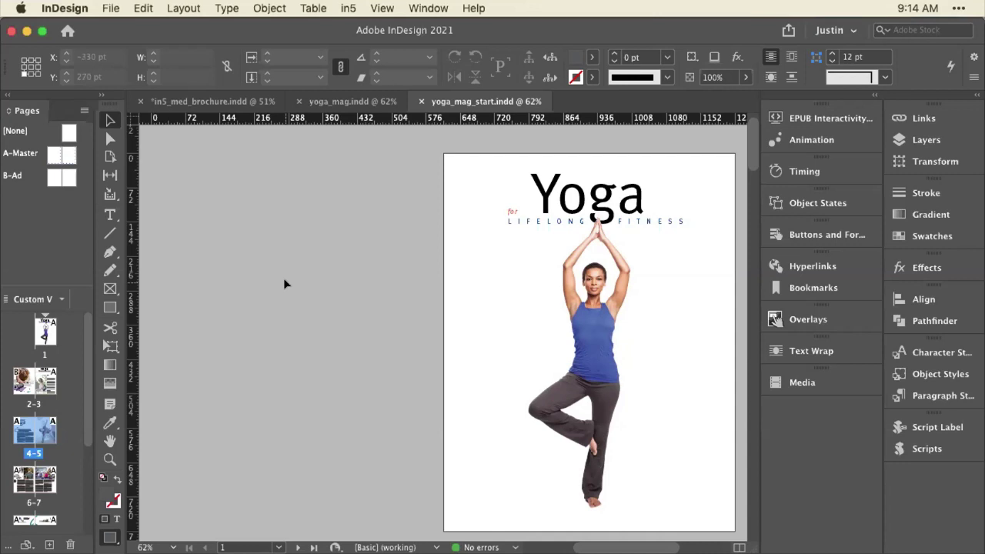
Step: Select the yoga photo frame on the cover, then switch to the Chrome slide deck
click(601, 314)
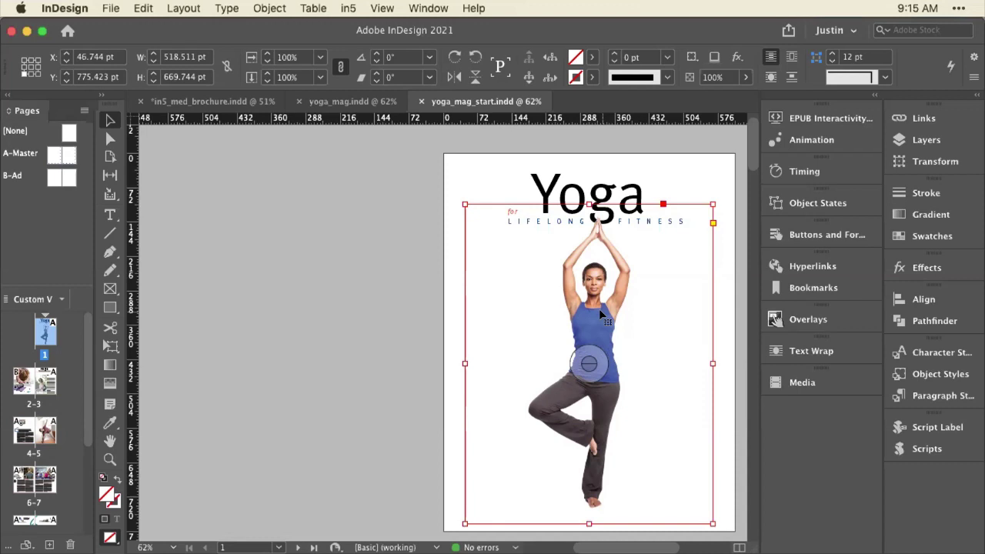
key(super+Tab)
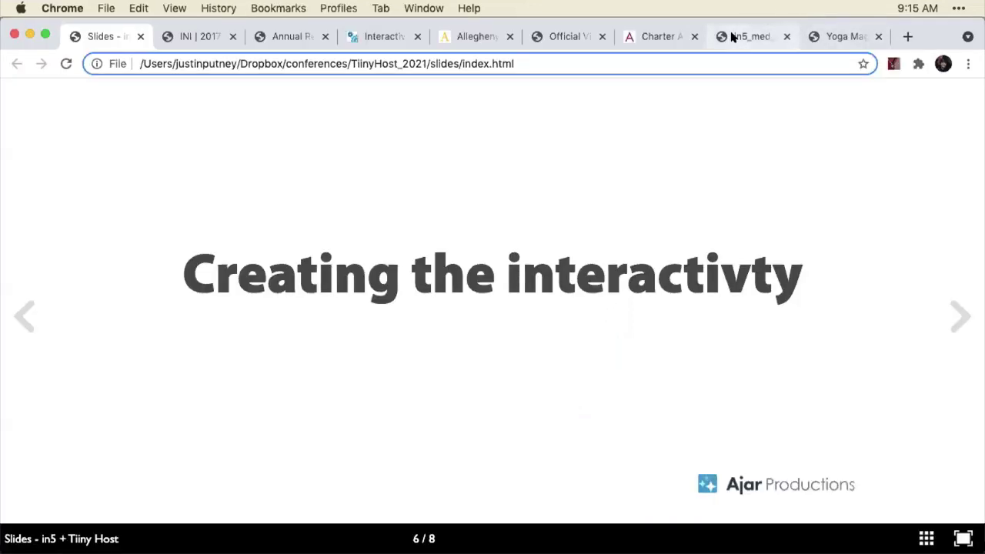
Step: Show the exported Yoga Mag page in DevTools device mode at iPhone X (375×812), with DevTools narrowed
click(733, 37)
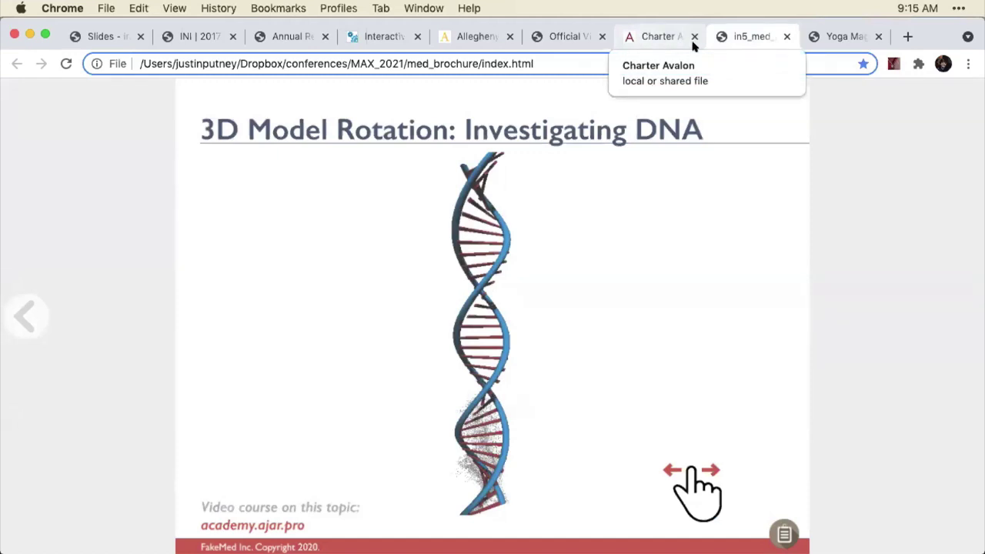
click(810, 40)
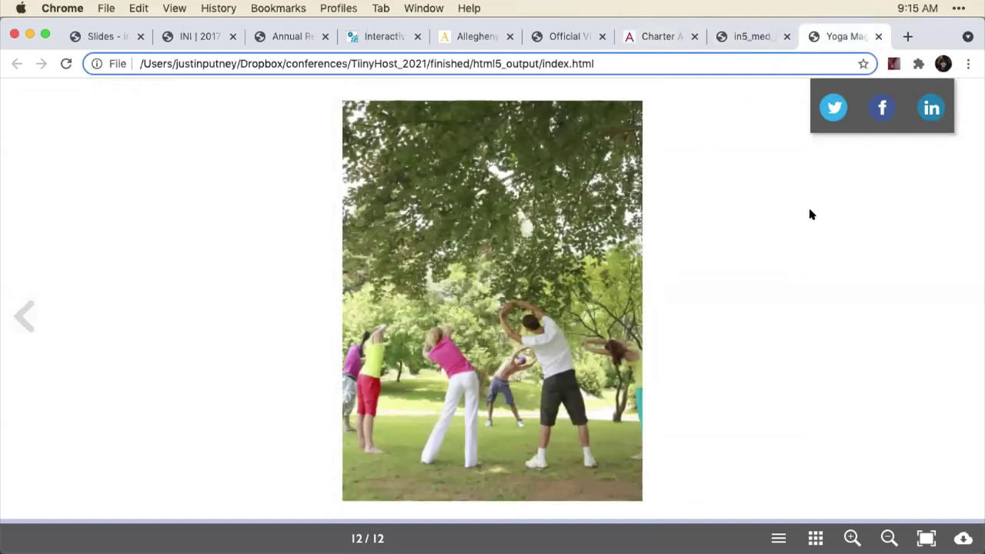
right_click(765, 243)
click(831, 441)
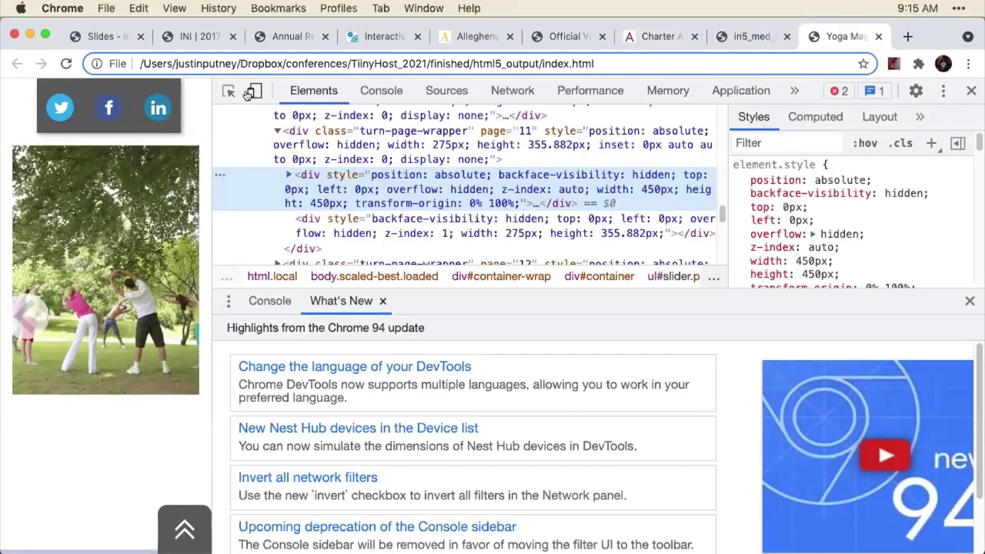
click(254, 90)
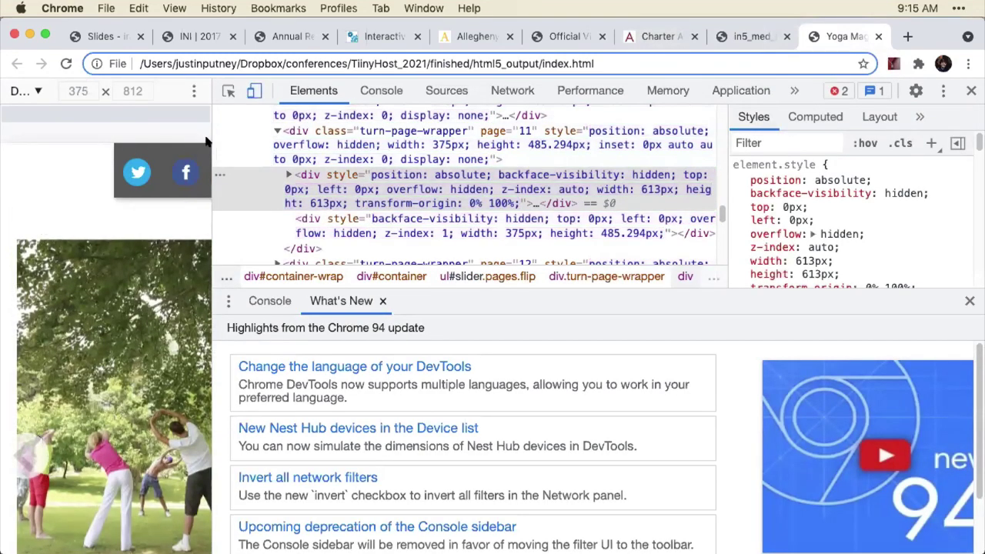
drag(210, 132, 242, 132)
drag(732, 132, 792, 132)
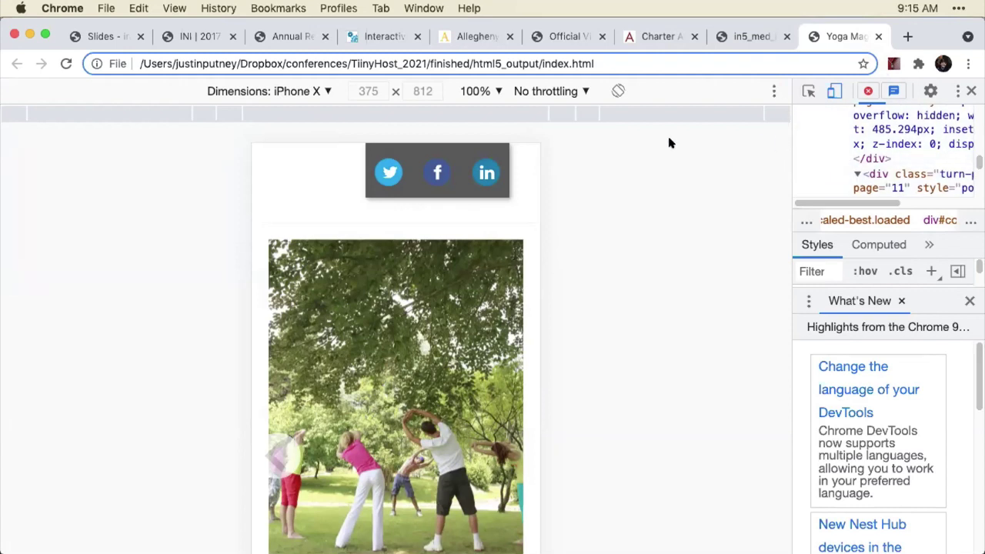
Step: Emulate iPhone 6/7/8 Plus (414×736) and swipe forward two pages to the acro-yoga photo
click(307, 93)
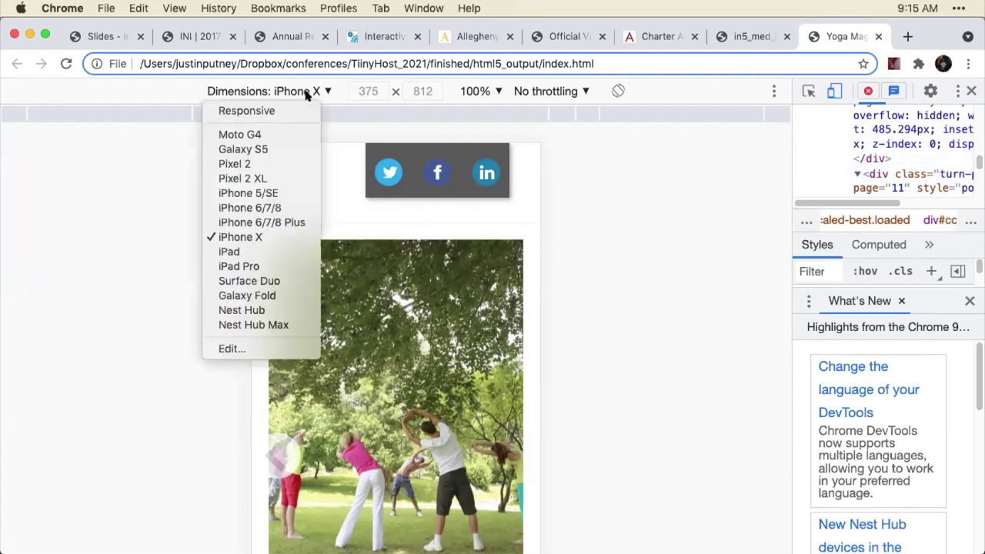
click(291, 223)
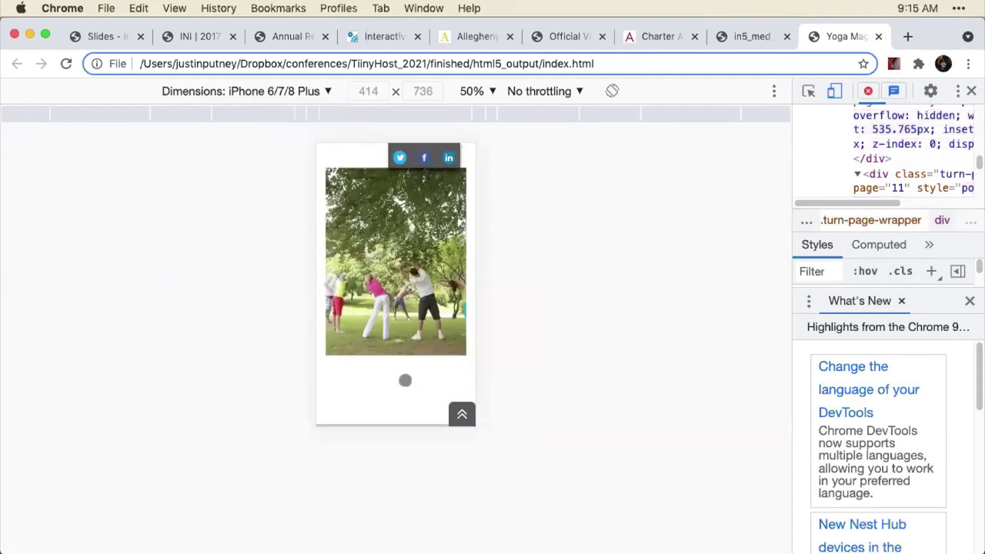
drag(337, 259, 407, 266)
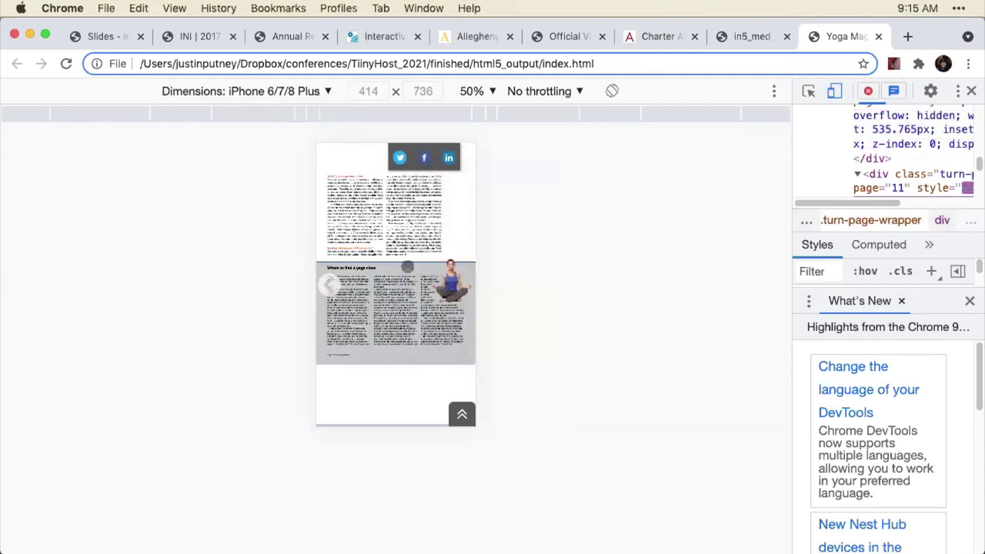
drag(353, 237, 418, 236)
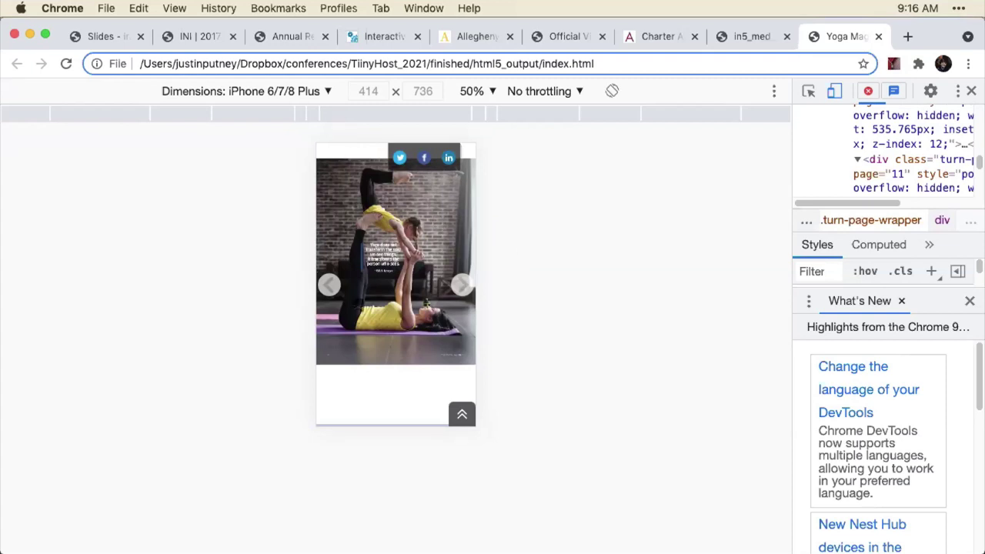
Step: Turn back three magazine pages with the left arrow, then return to InDesign's yoga cover
click(328, 284)
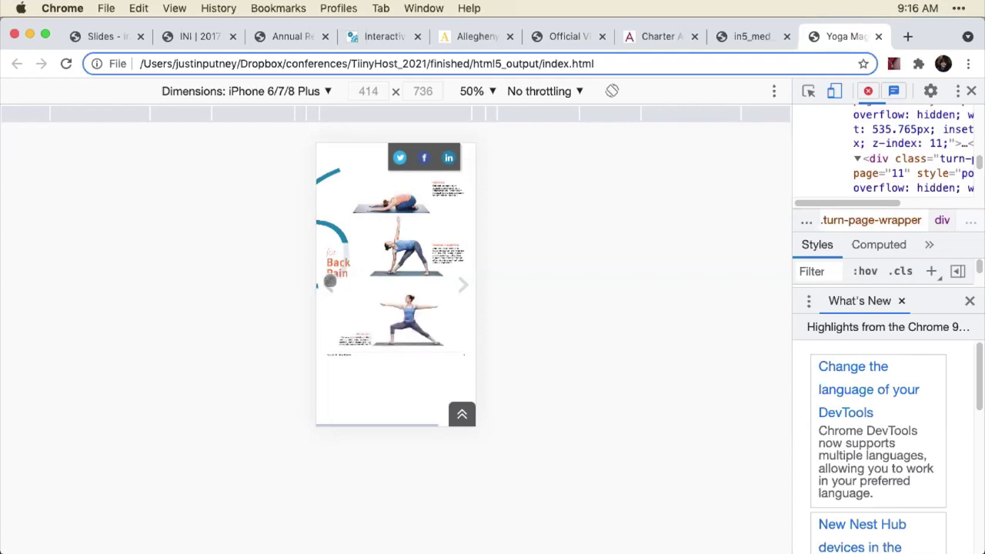
click(329, 282)
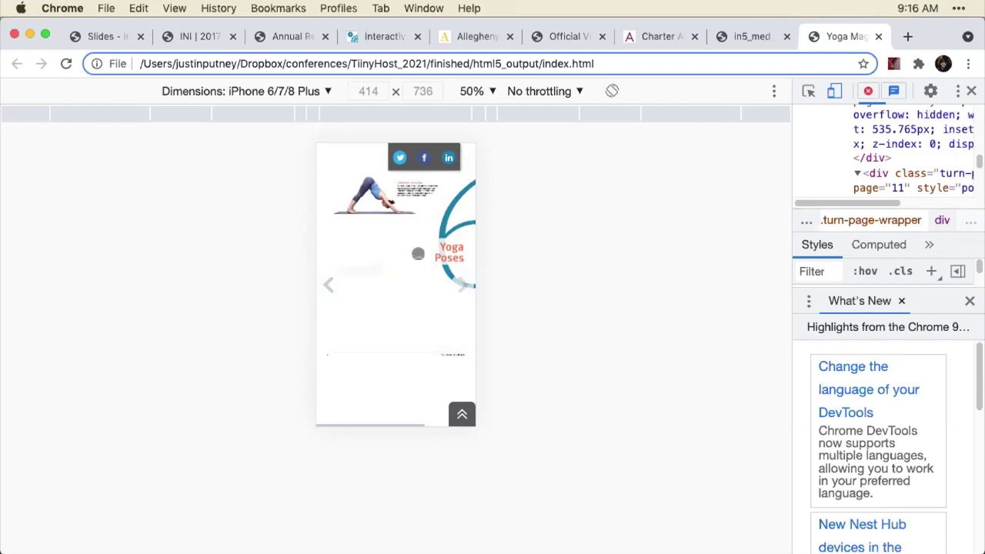
click(327, 283)
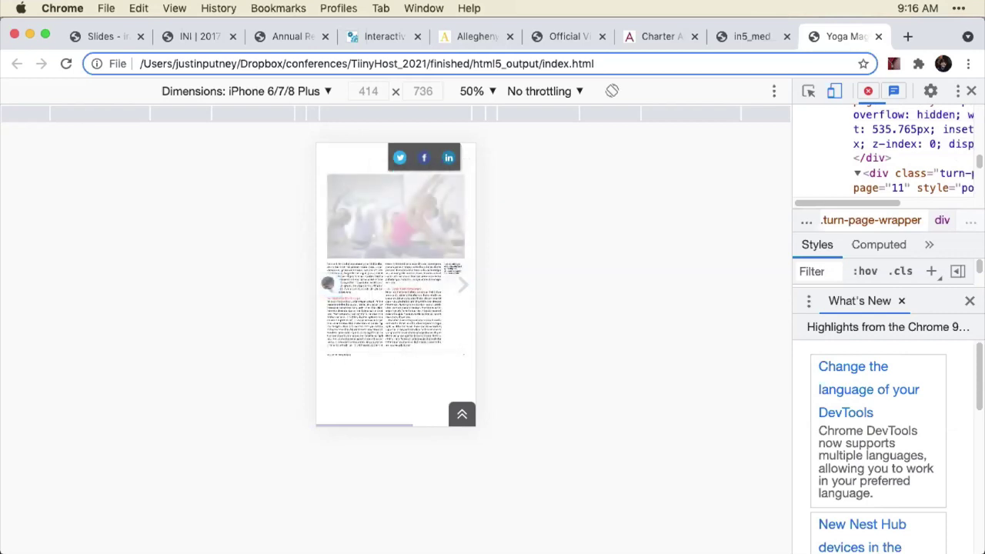
key(super+Tab)
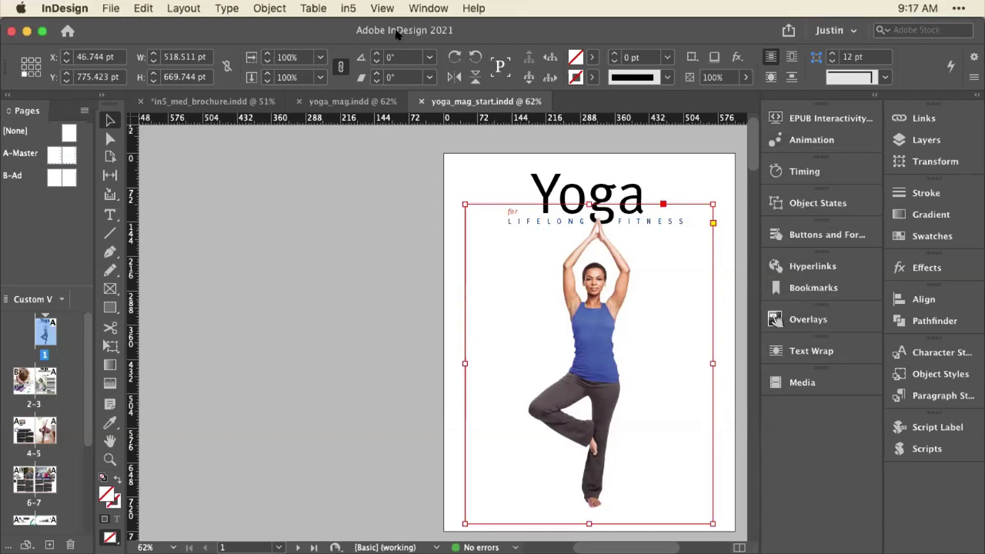
click(348, 7)
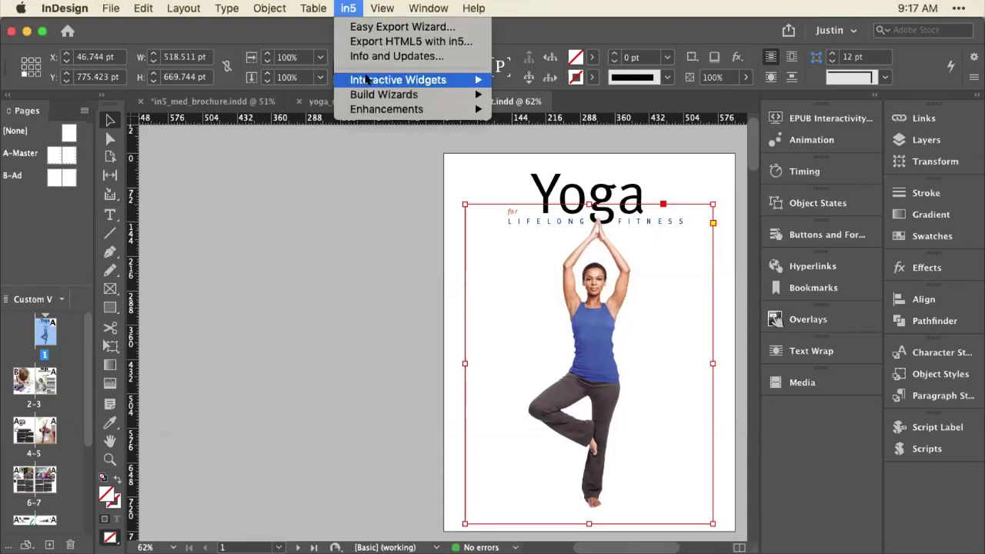
mouse_move(368, 80)
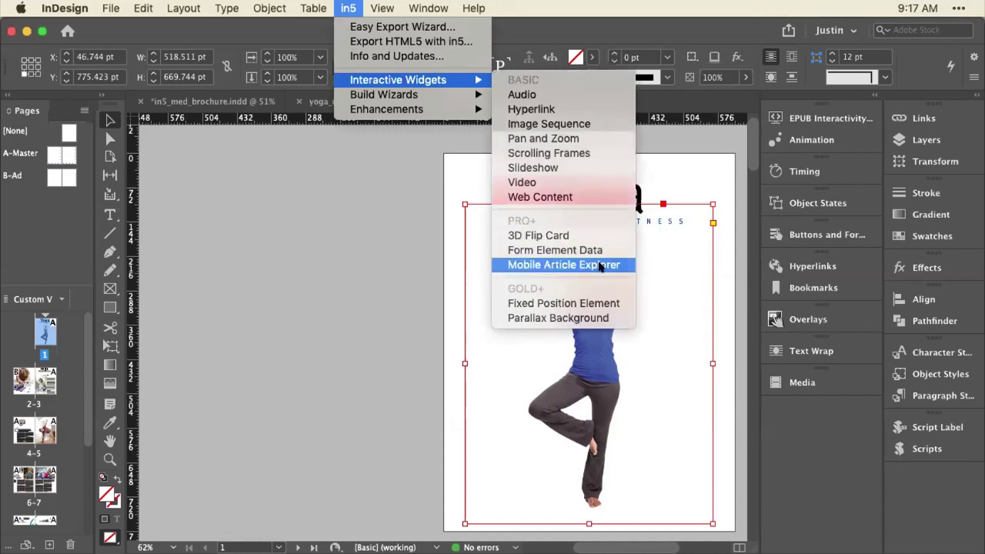
mouse_move(439, 94)
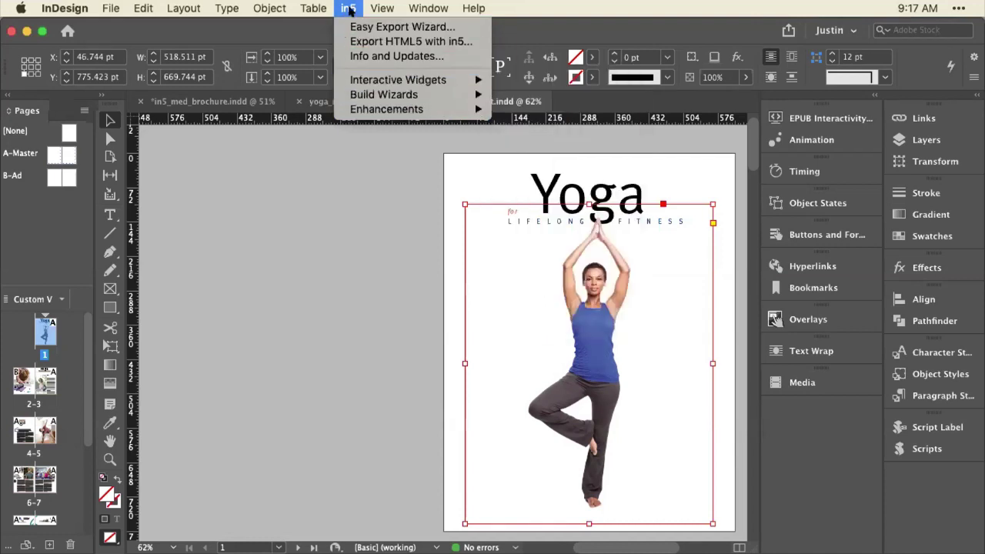
mouse_move(423, 8)
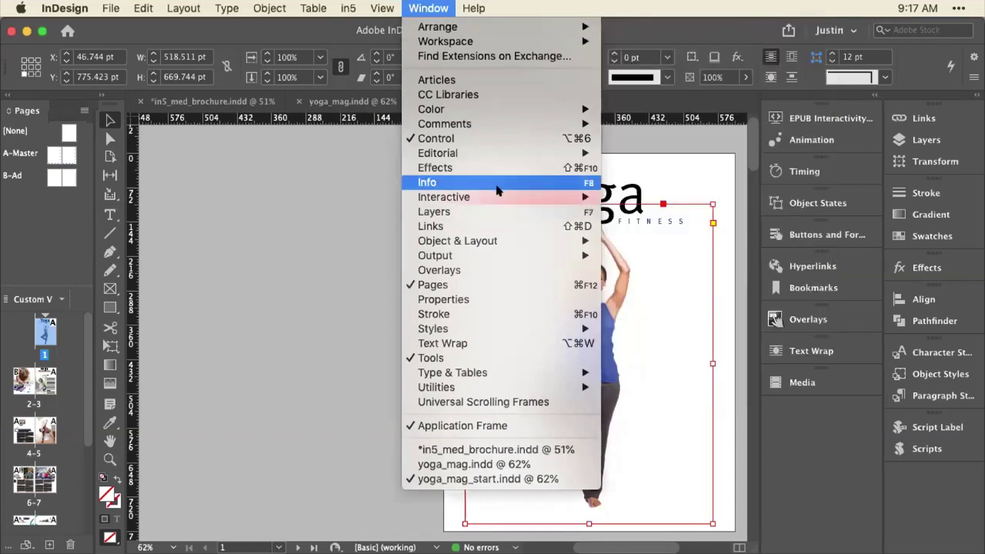
mouse_move(498, 193)
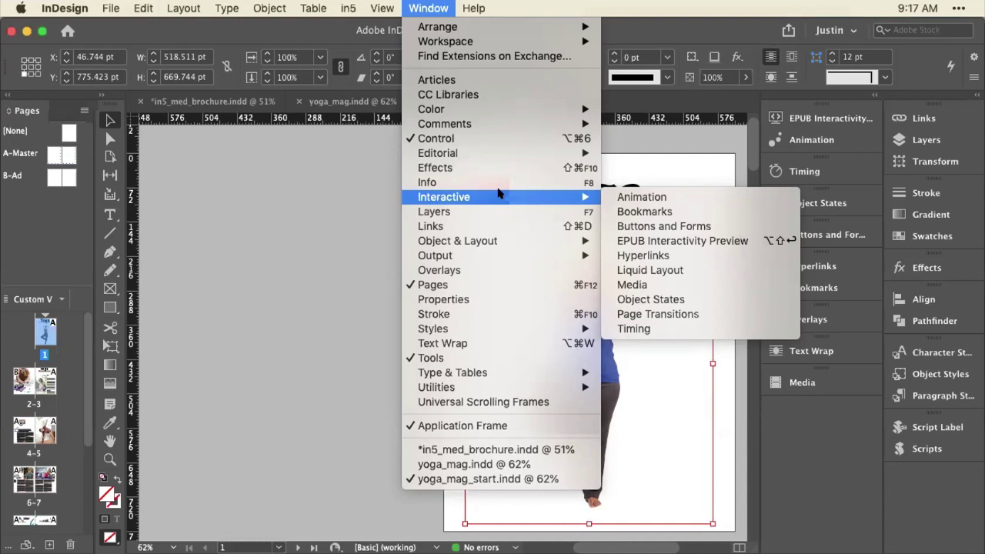
click(303, 265)
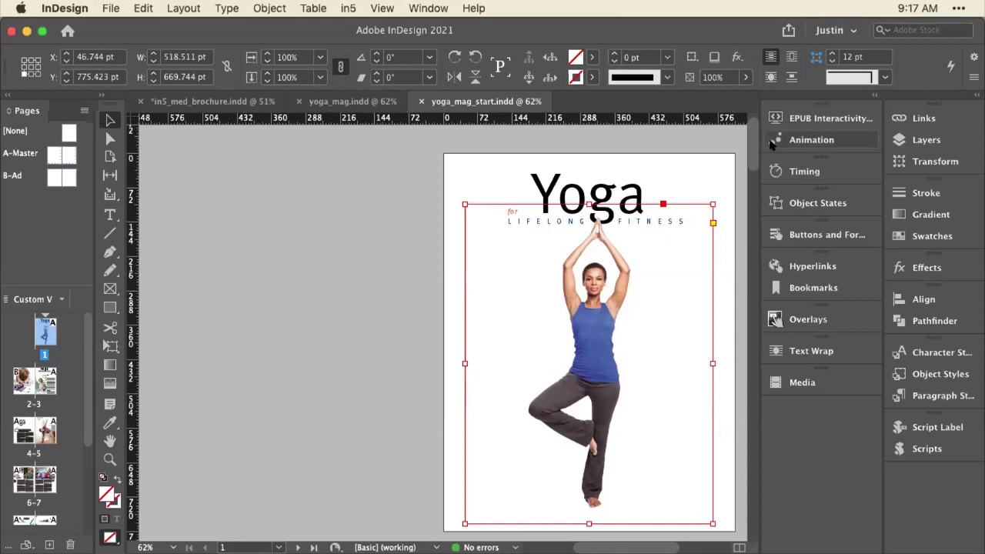
Step: Apply the Fade In animation preset to the cover photo in the Animation panel
click(800, 140)
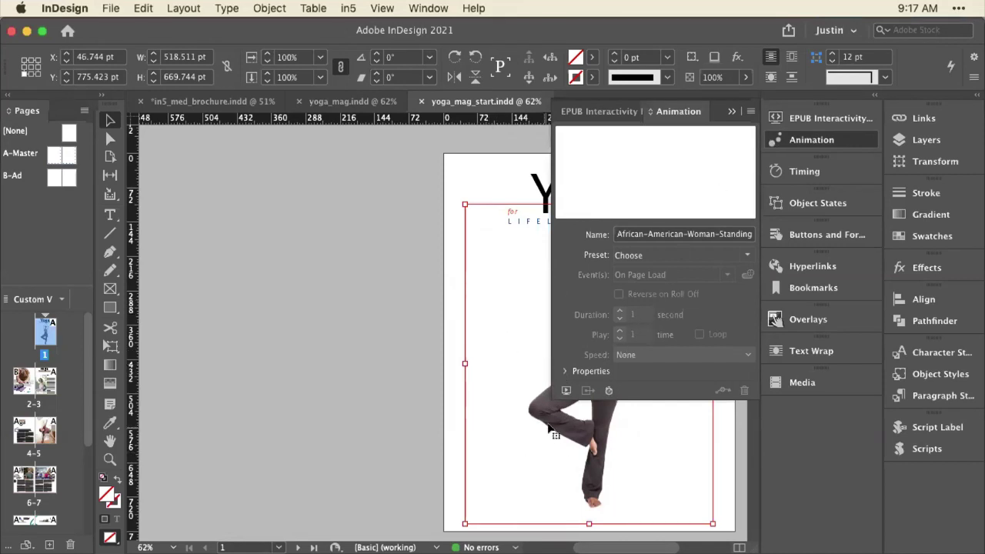
click(745, 256)
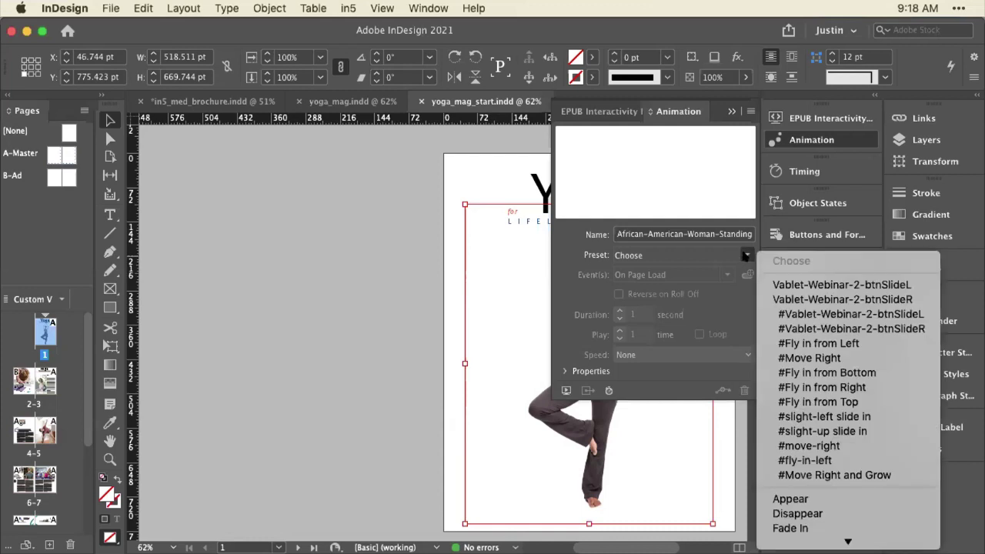
scroll(839, 369, down, 3)
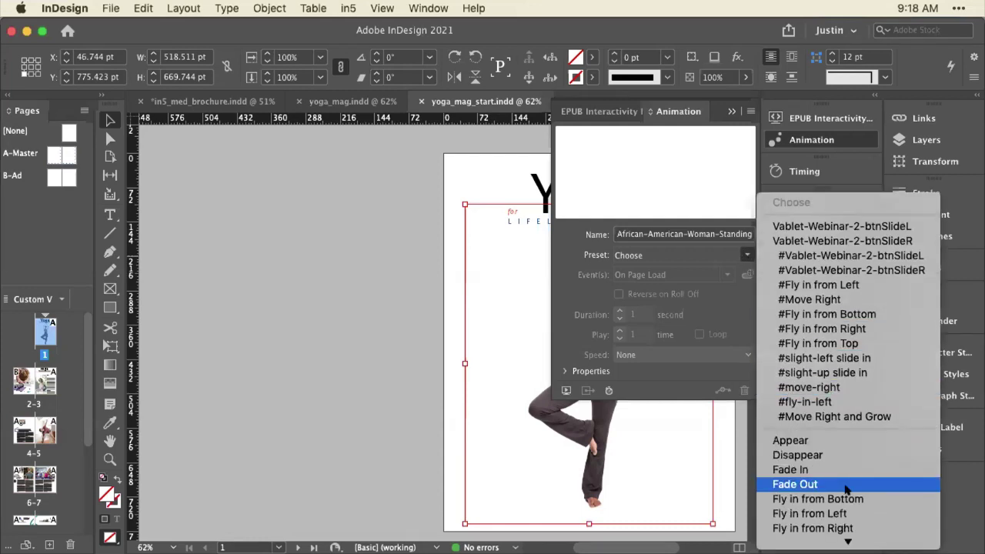
scroll(843, 486, down, 2)
click(830, 414)
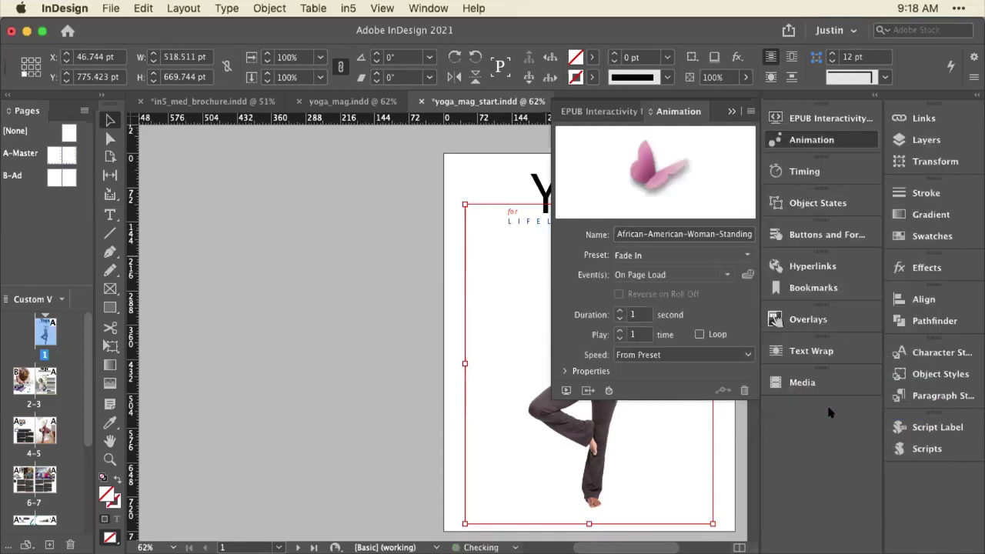
Step: Play and replay the fade-in in EPUB Interactivity Preview, then close the preview
click(565, 391)
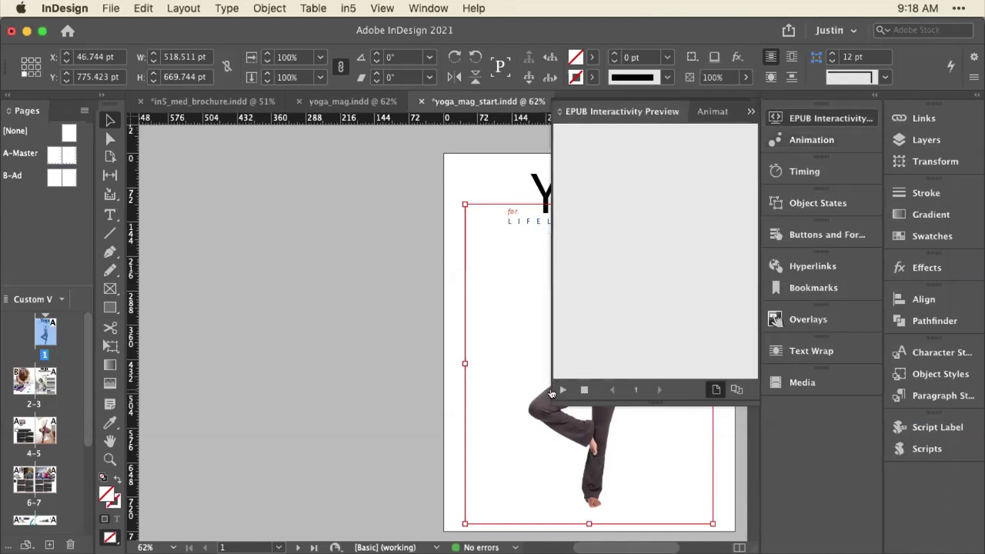
click(563, 387)
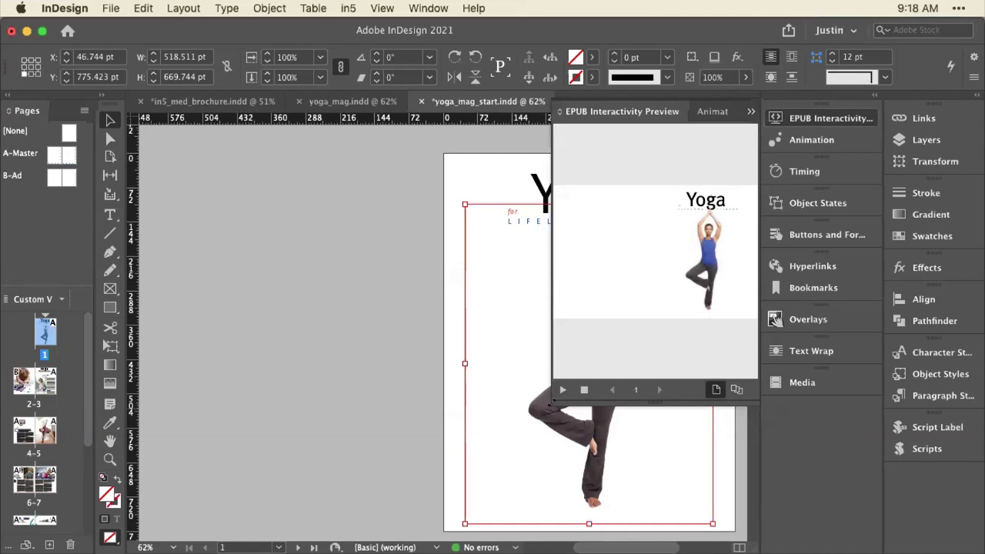
click(561, 390)
click(767, 119)
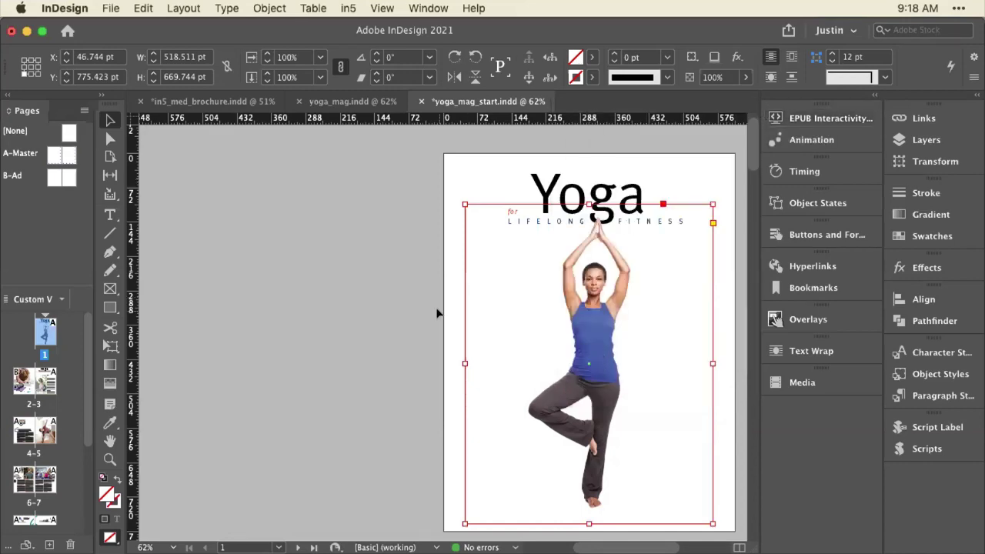
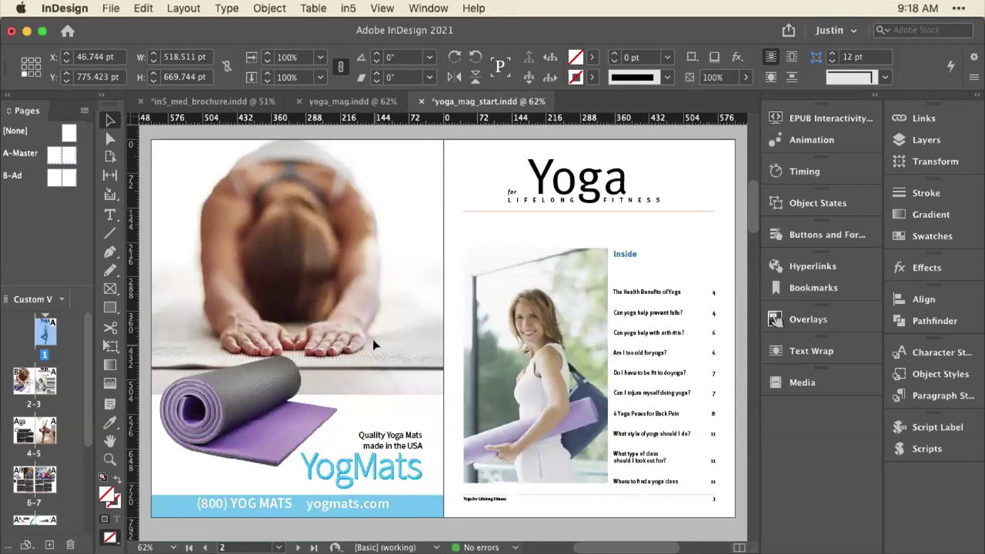
scroll(373, 345, down, 1)
Step: Apply the Fade In animation to both the YogMats ad and the smiling woman photo
click(354, 331)
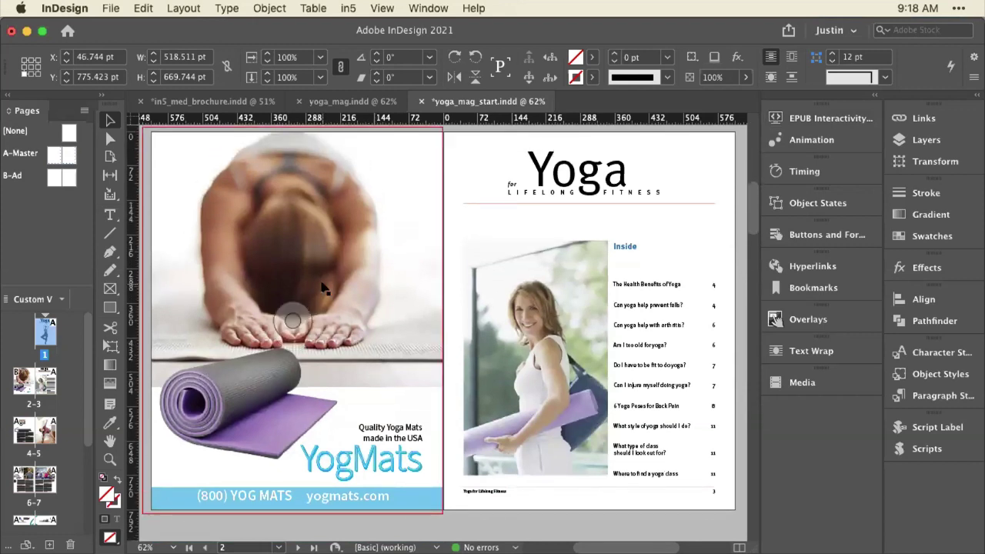
shift+click(543, 326)
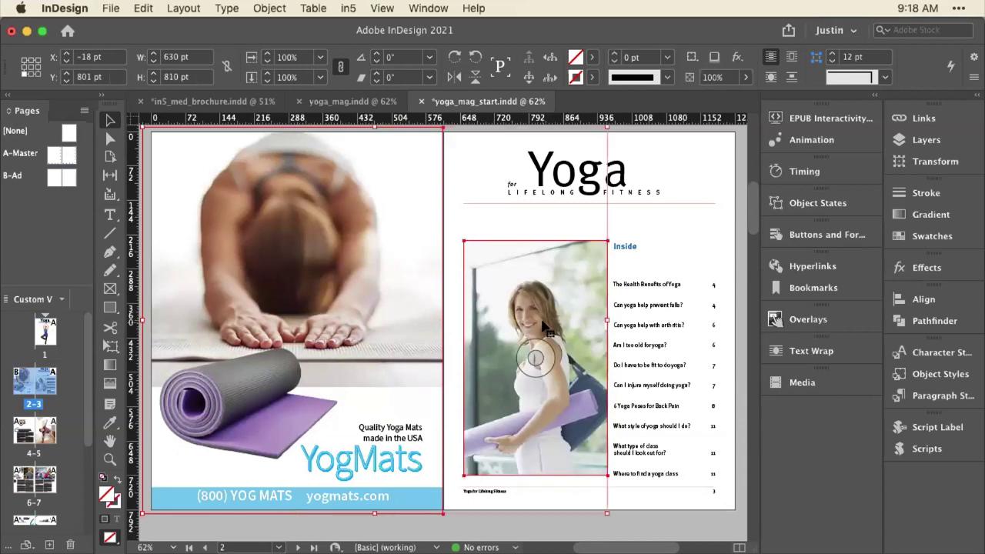
click(778, 141)
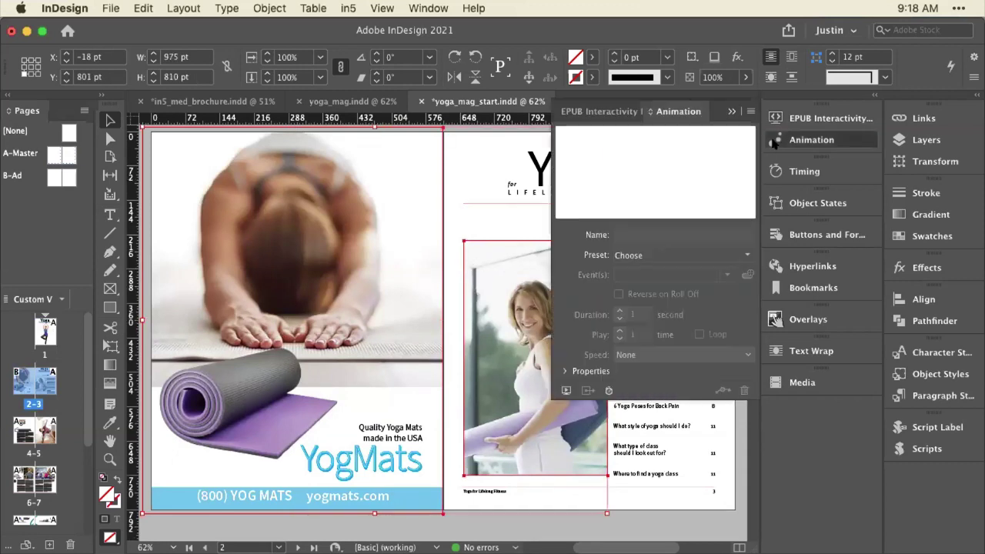
click(748, 255)
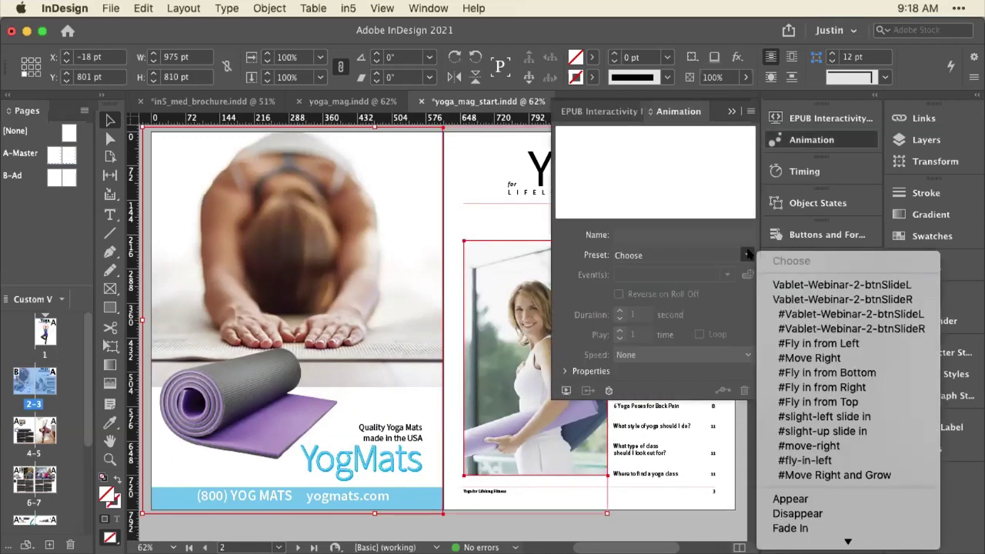
click(819, 455)
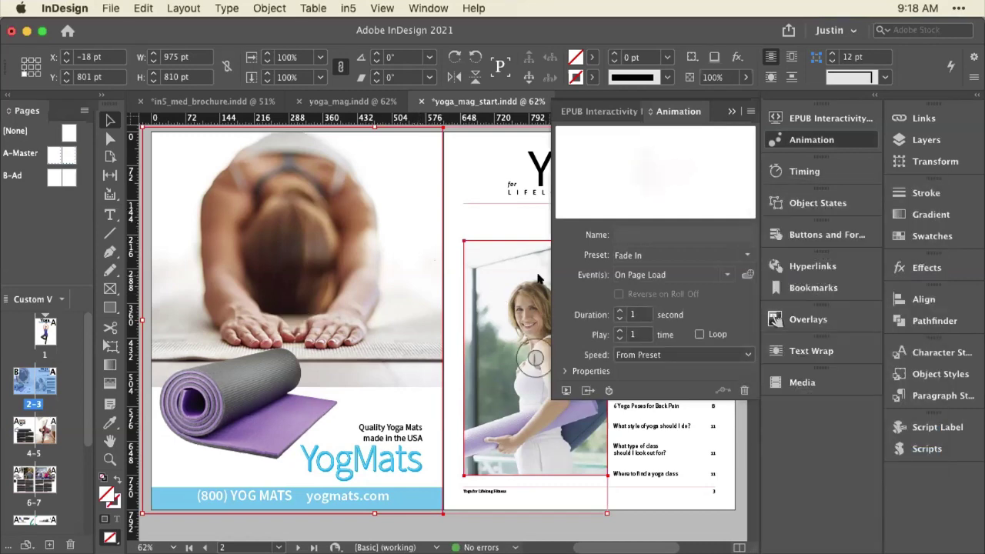
Step: Reorder page-load timing so the smiling woman photo plays before INSIDE AD.ai, then preview
click(803, 172)
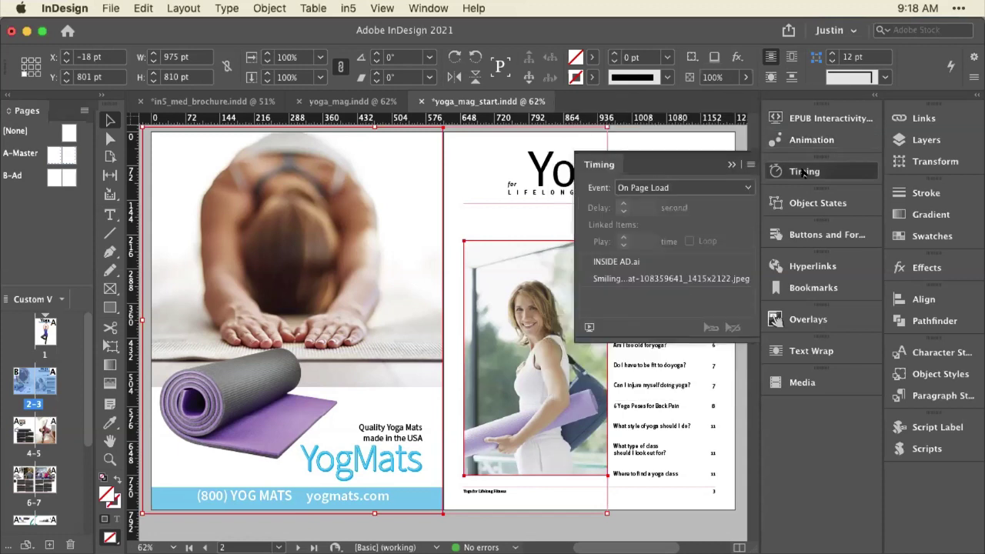
click(604, 264)
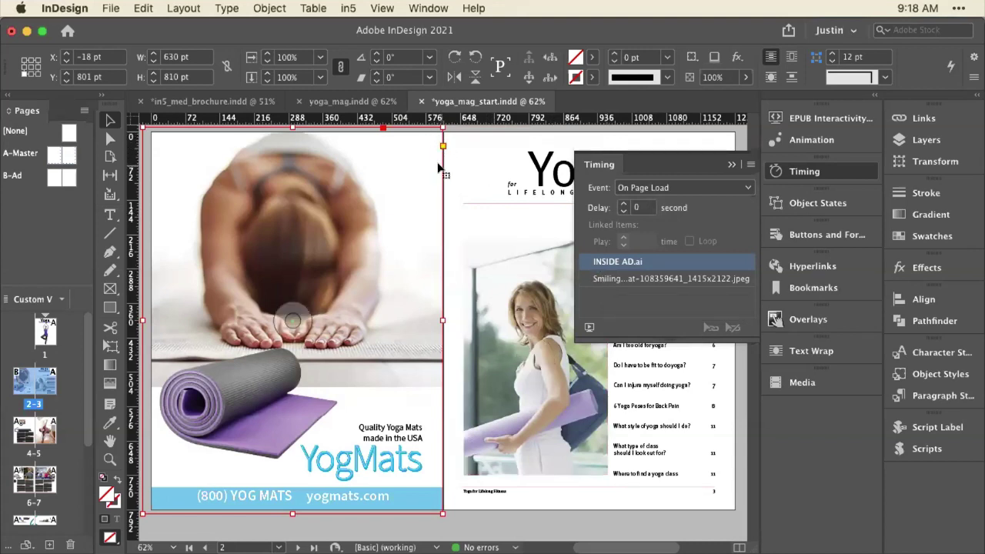
click(600, 279)
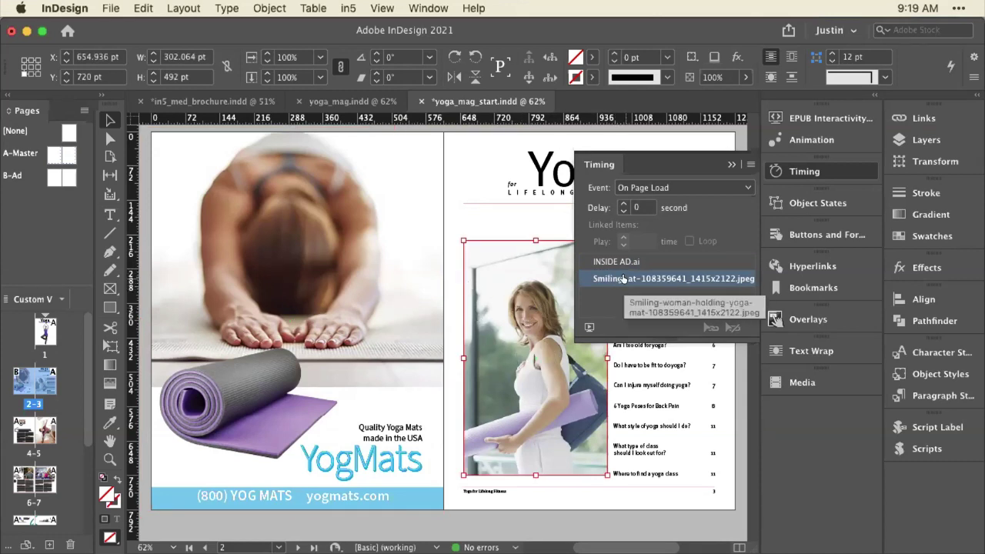
mouse_move(624, 279)
mouse_down()
mouse_move(622, 260)
mouse_move(622, 279)
mouse_up()
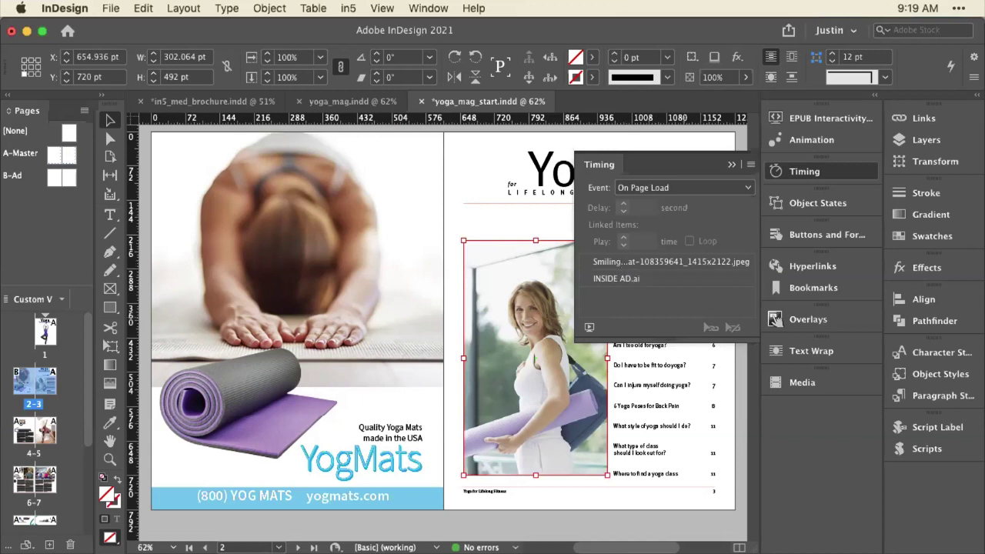
click(589, 326)
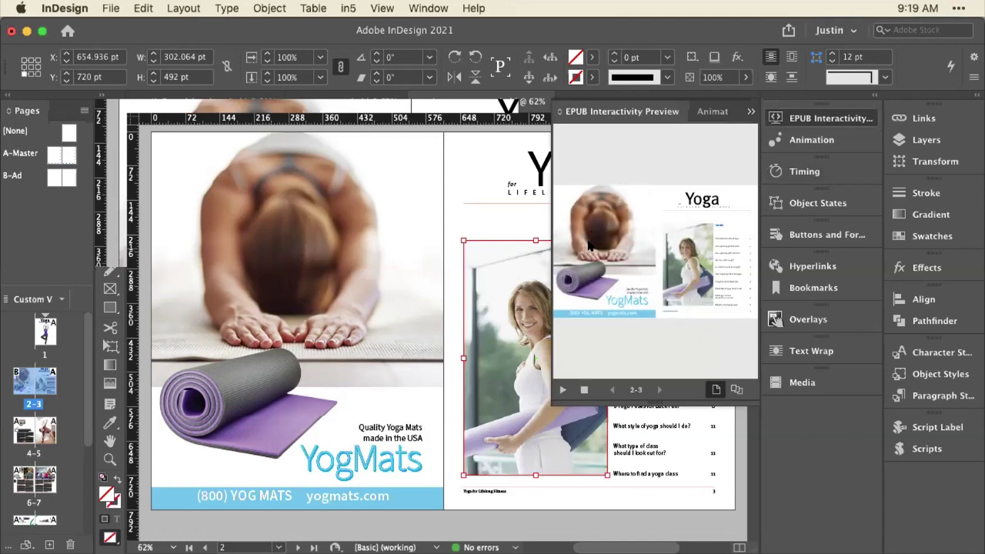
Step: Close the preview, select the full-page photo on page 5, and call up Place
click(768, 118)
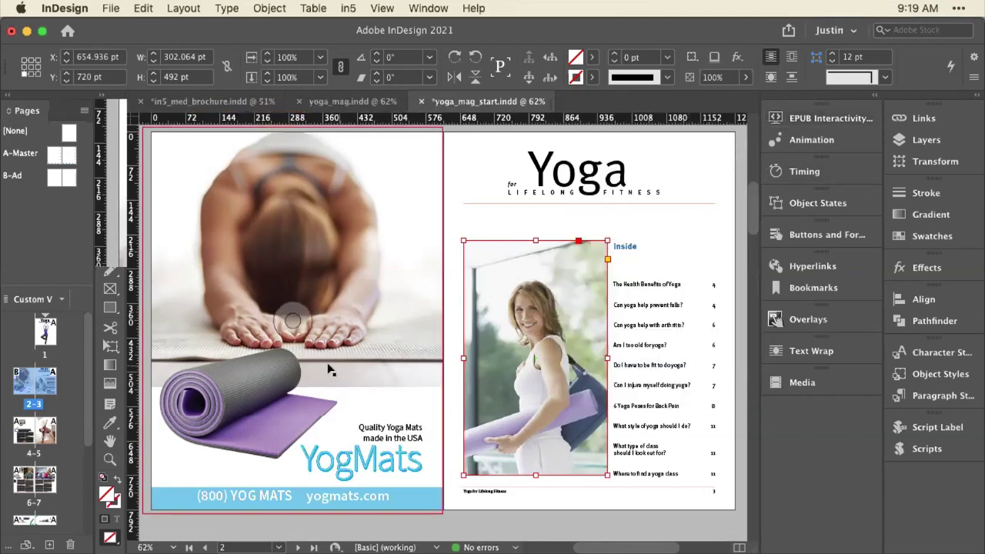
scroll(329, 370, down, 5)
scroll(330, 370, down, 5)
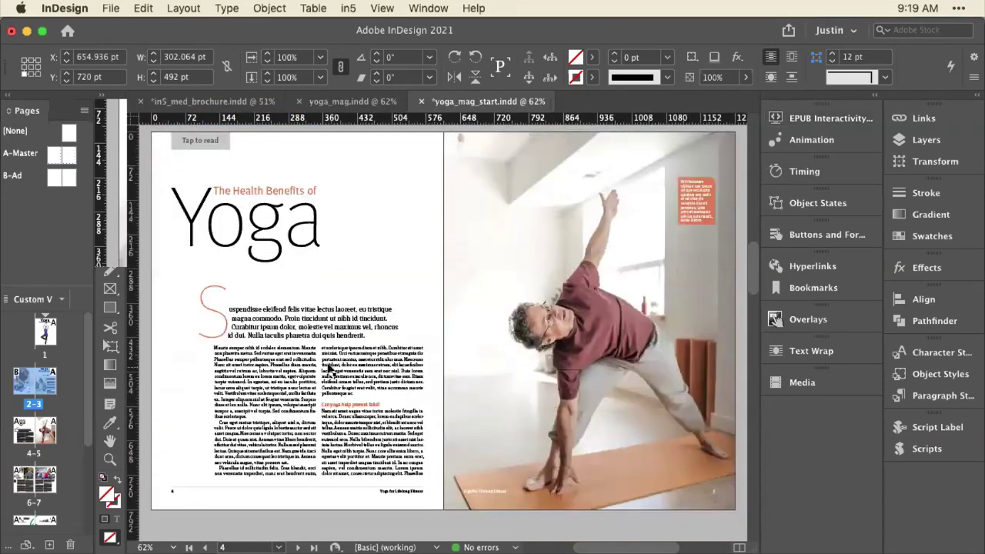
scroll(328, 370, up, 1)
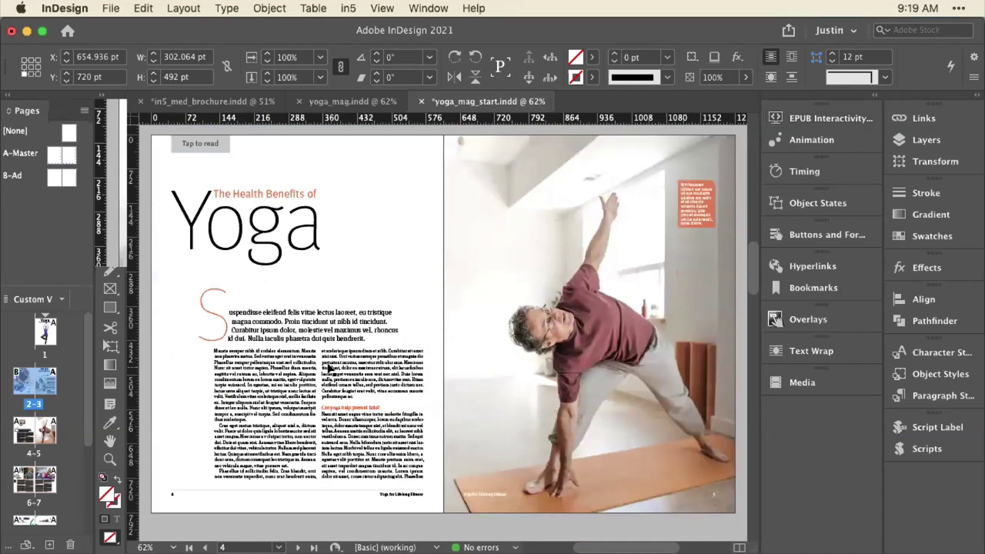
click(519, 161)
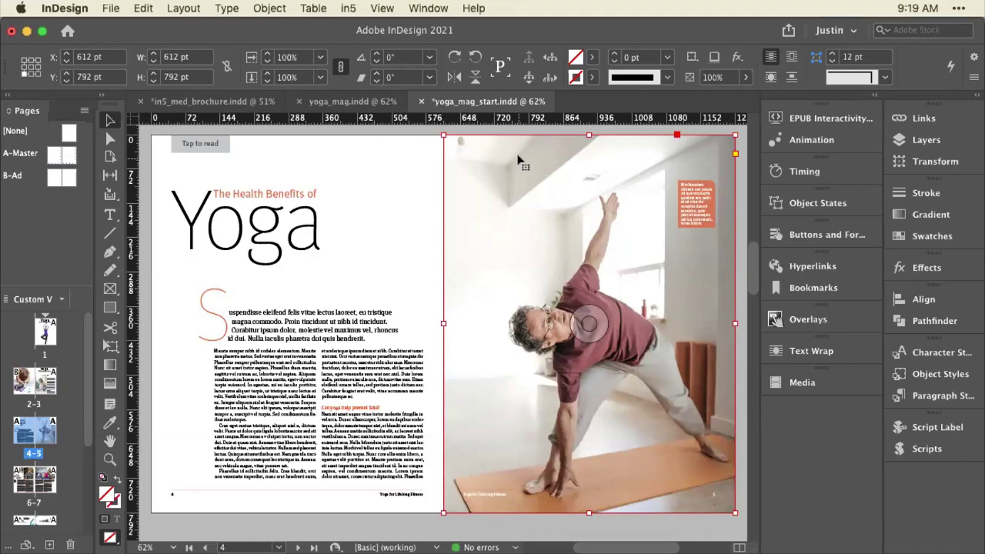
key(super+d)
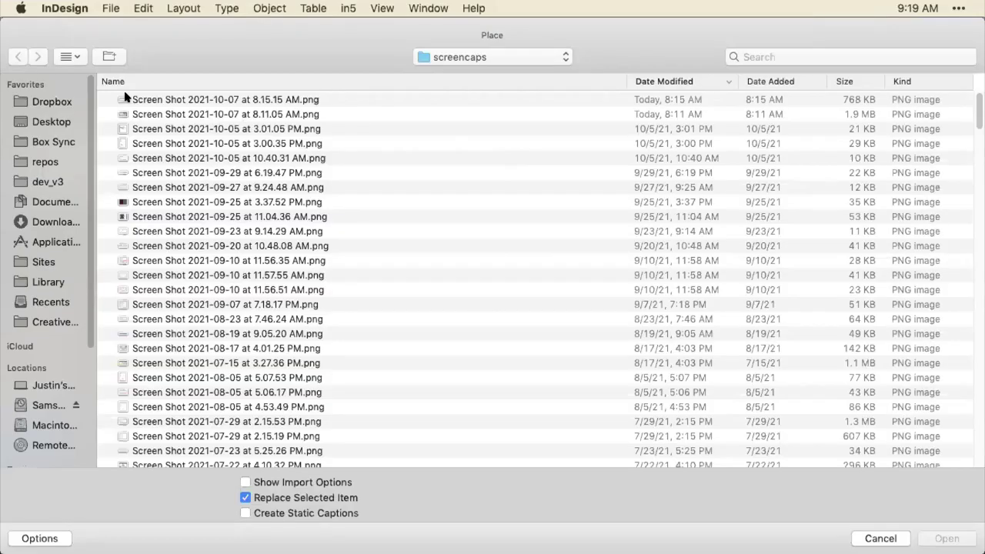
Step: Replace the page 5 photo with stretch-video.mp4 from TiinyHost_2021 > finished > Links
click(416, 54)
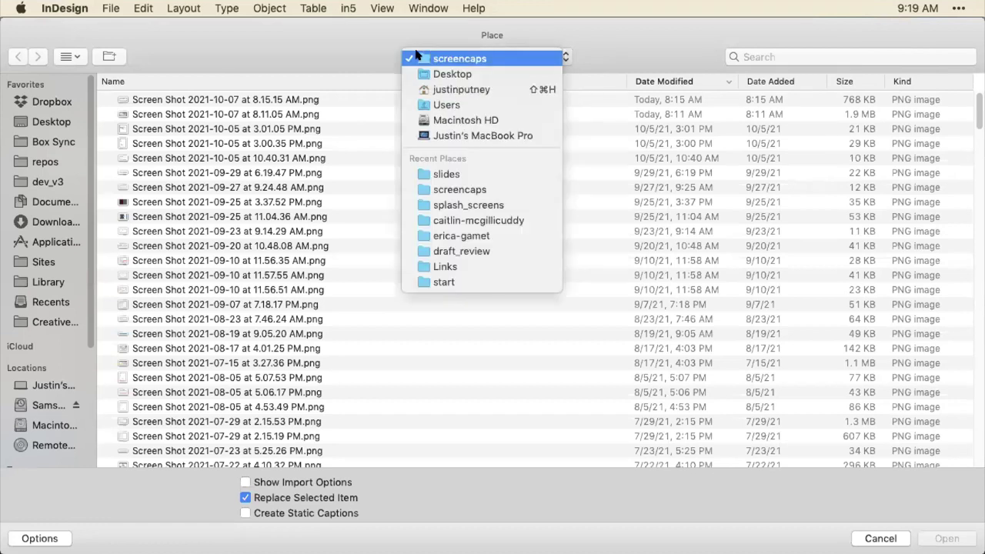
click(465, 171)
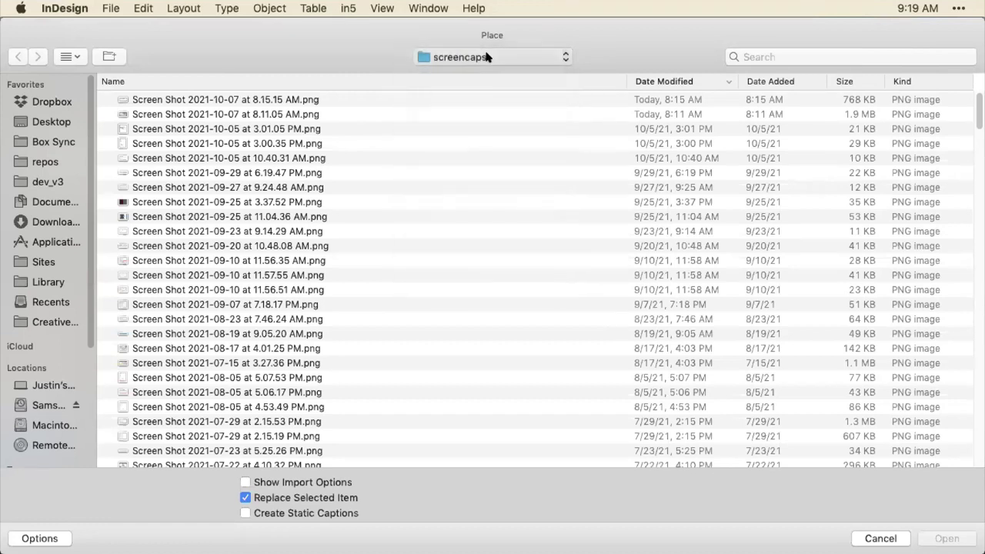
click(486, 57)
click(478, 74)
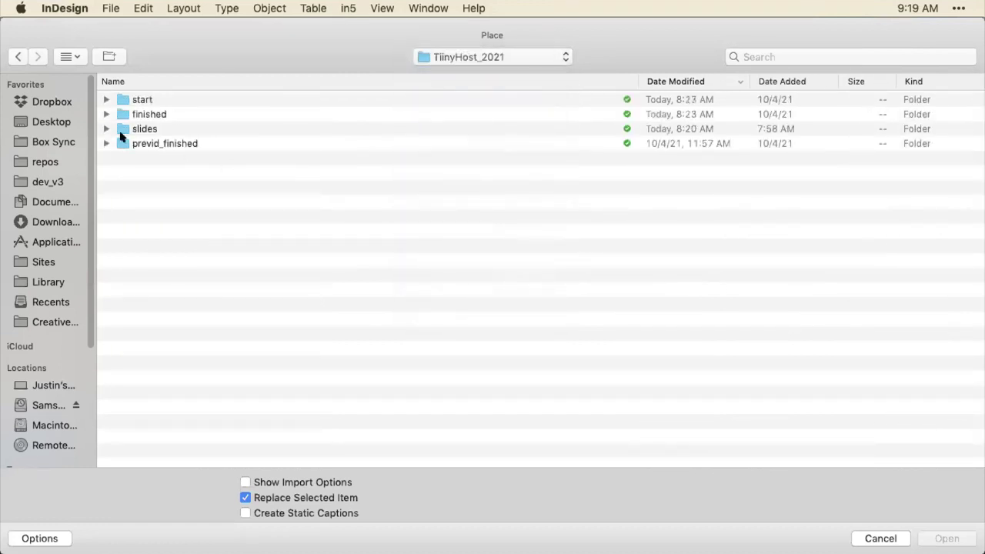
double_click(137, 115)
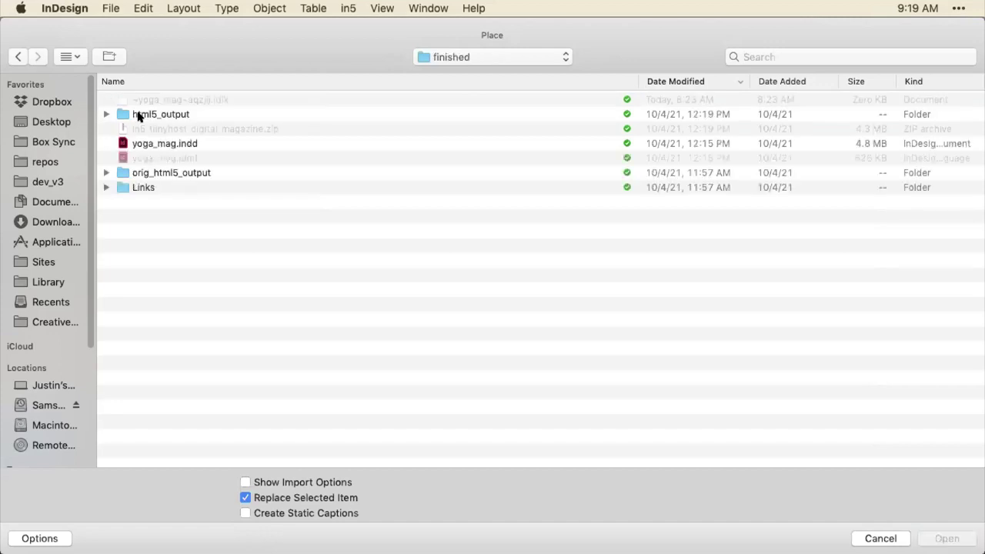
click(133, 186)
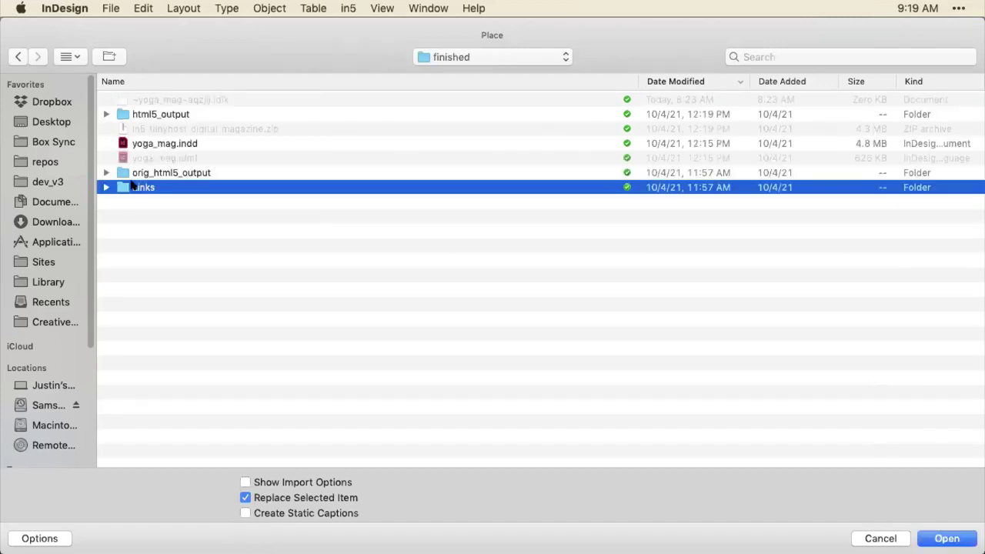
double_click(132, 185)
click(180, 98)
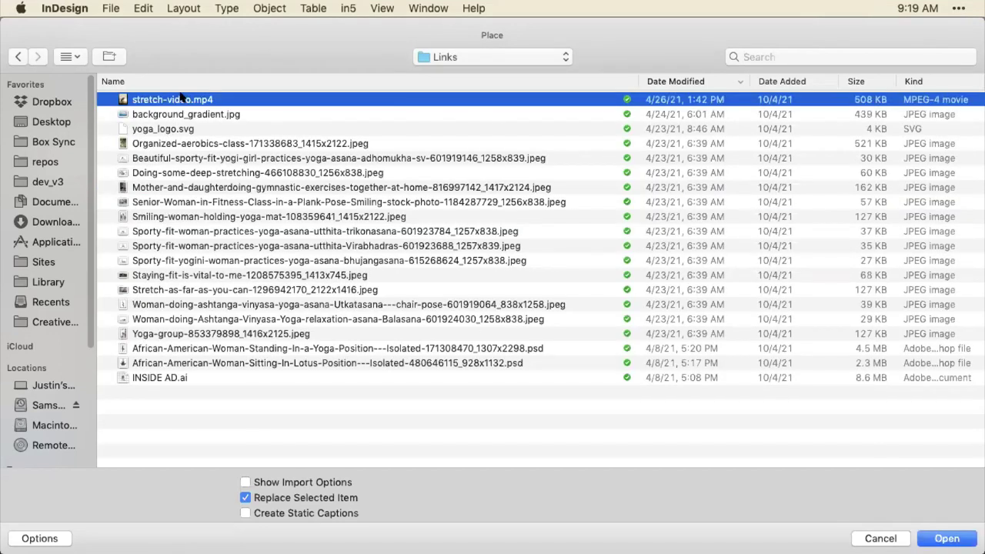
double_click(180, 99)
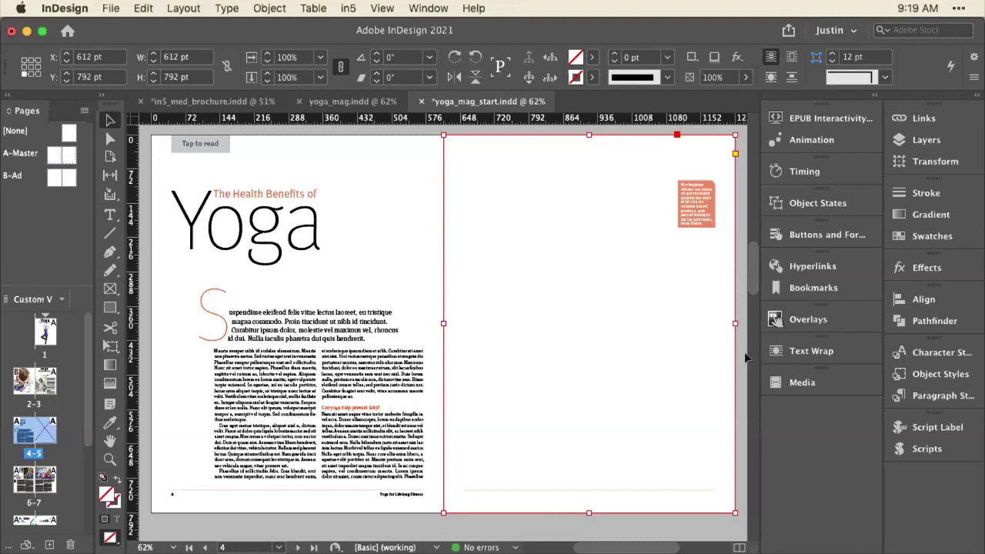
Step: Set the page 5 video's Poster Frame to From Current Frame in the Media panel
mouse_move(672, 293)
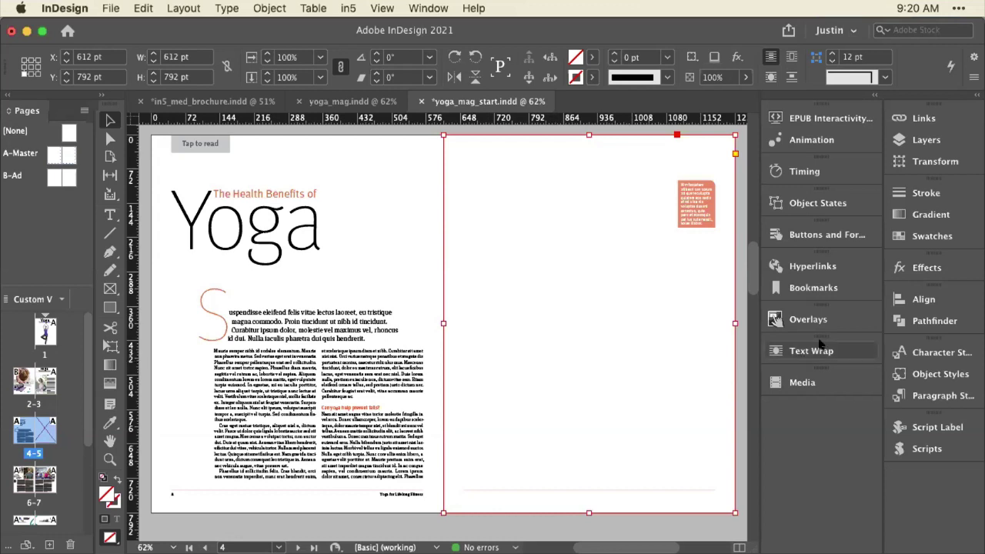
click(820, 381)
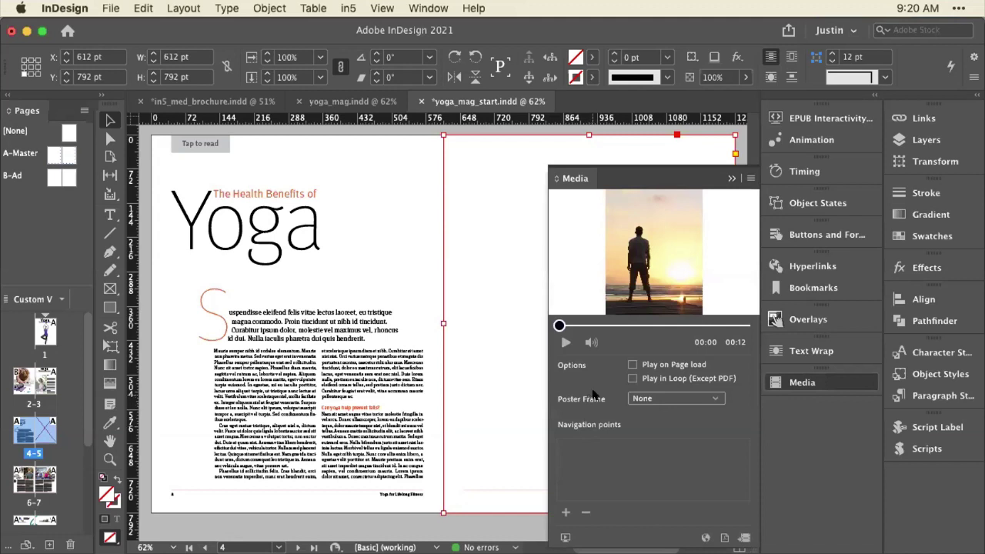
click(656, 398)
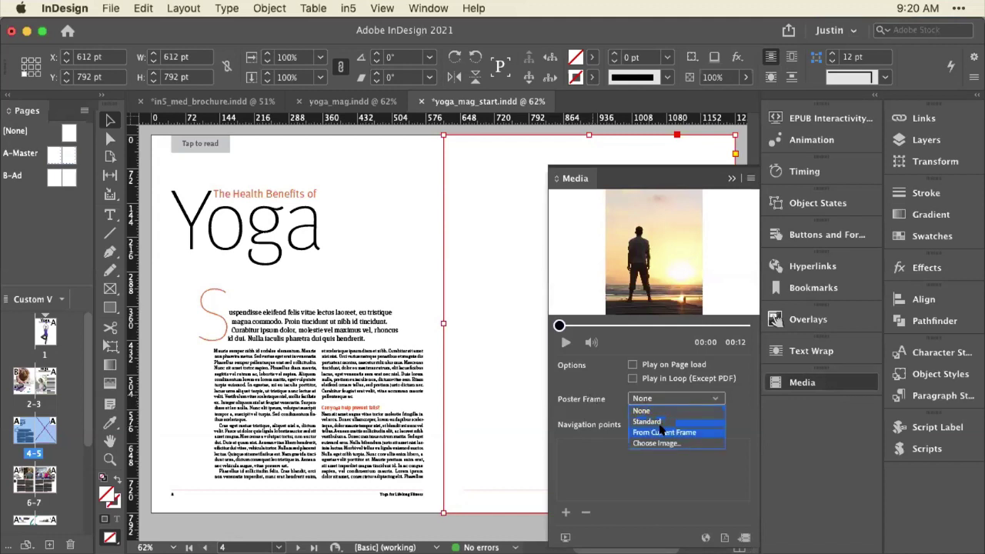
click(660, 432)
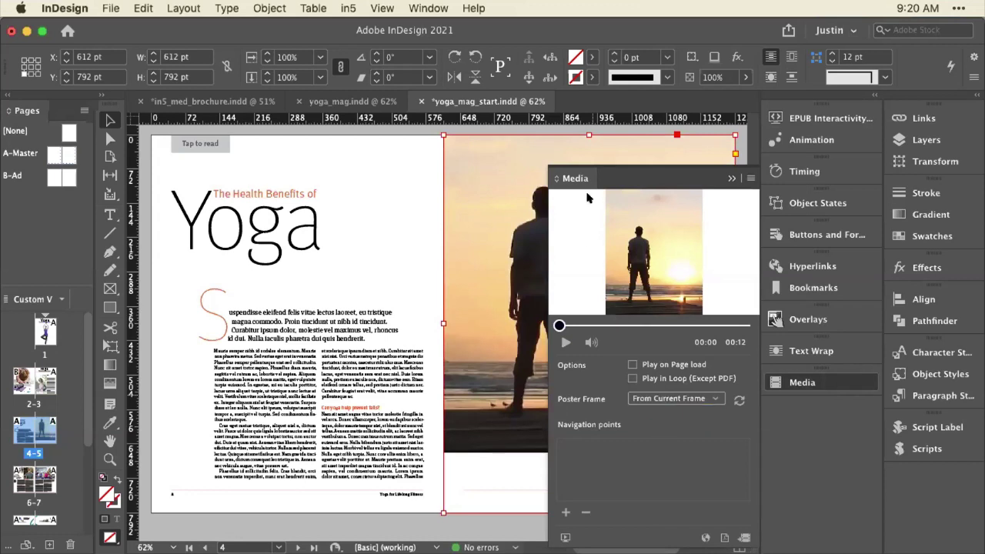
click(827, 379)
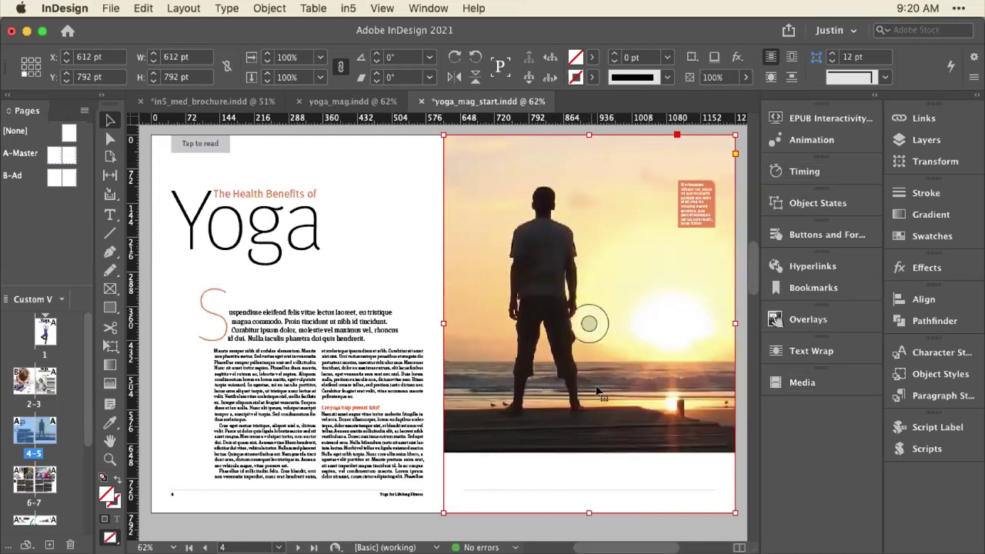
Step: Apply Fitting > Fill Frame Proportionally to the sunset video frame
right_click(622, 314)
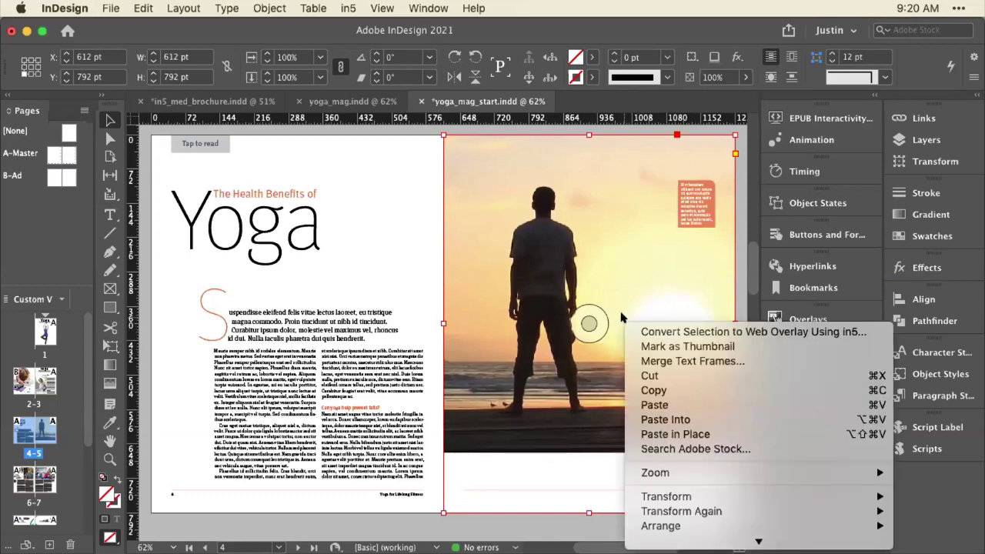
scroll(724, 488, down, 2)
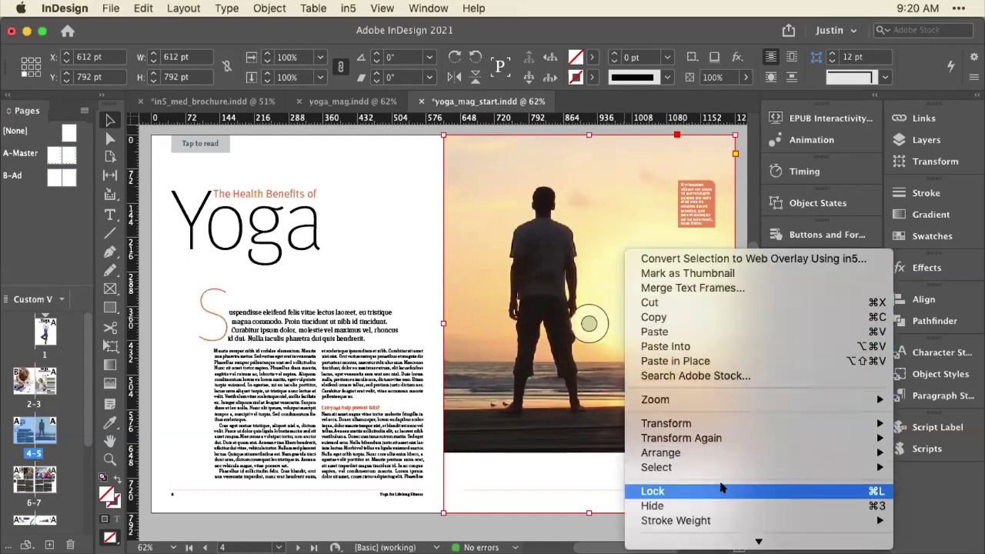
scroll(721, 477, down, 5)
mouse_move(858, 336)
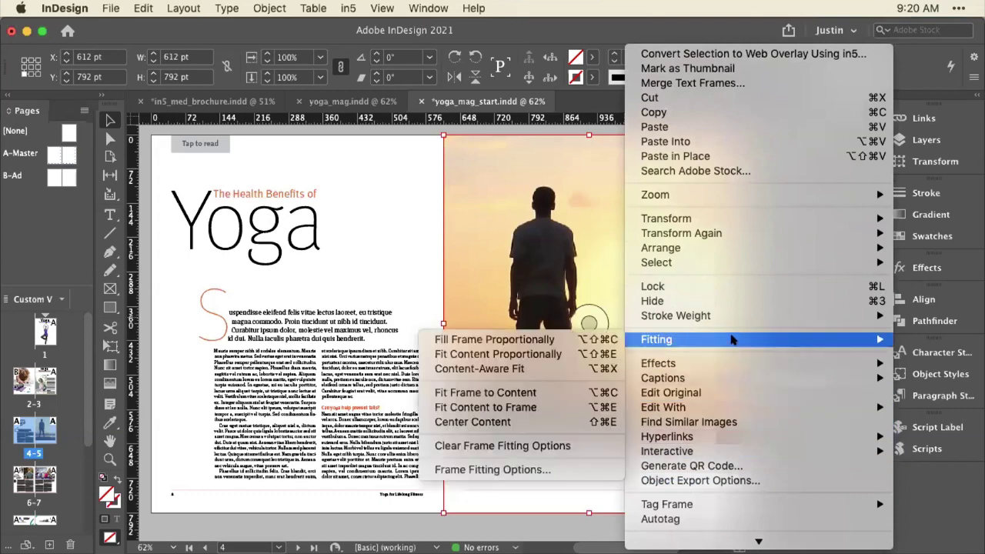
click(577, 339)
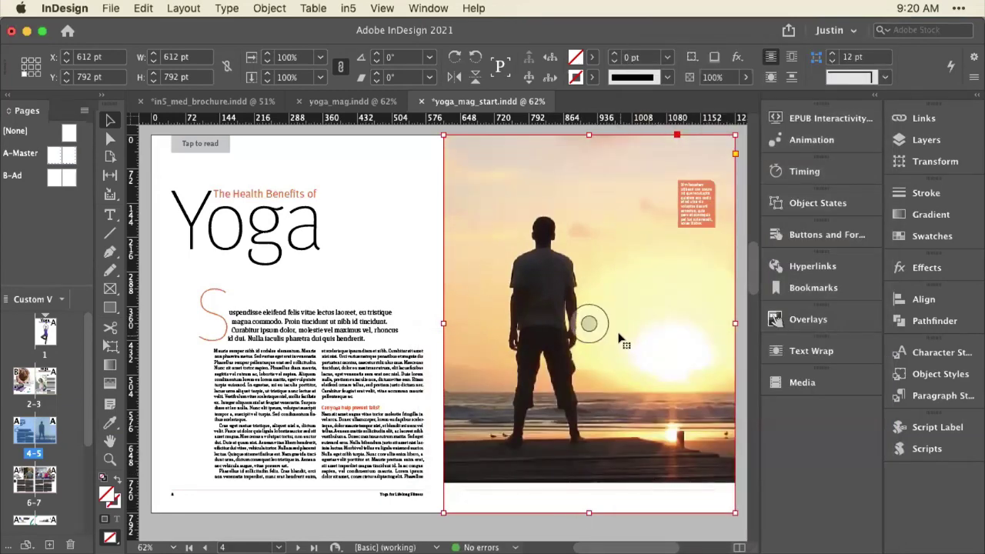
Step: Make the sunset frame an in5 Video widget with Auto Play, Mute and Loop on
click(347, 9)
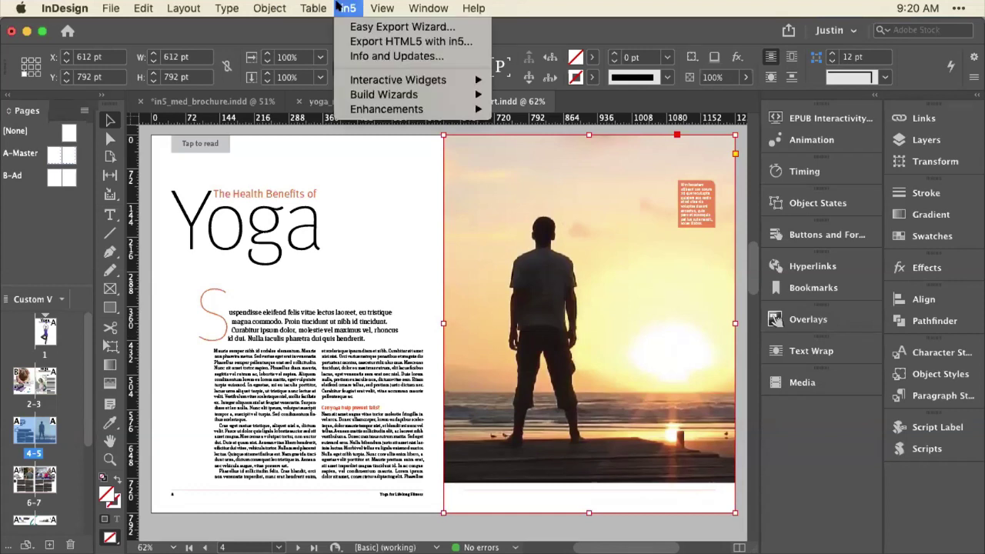
mouse_move(376, 81)
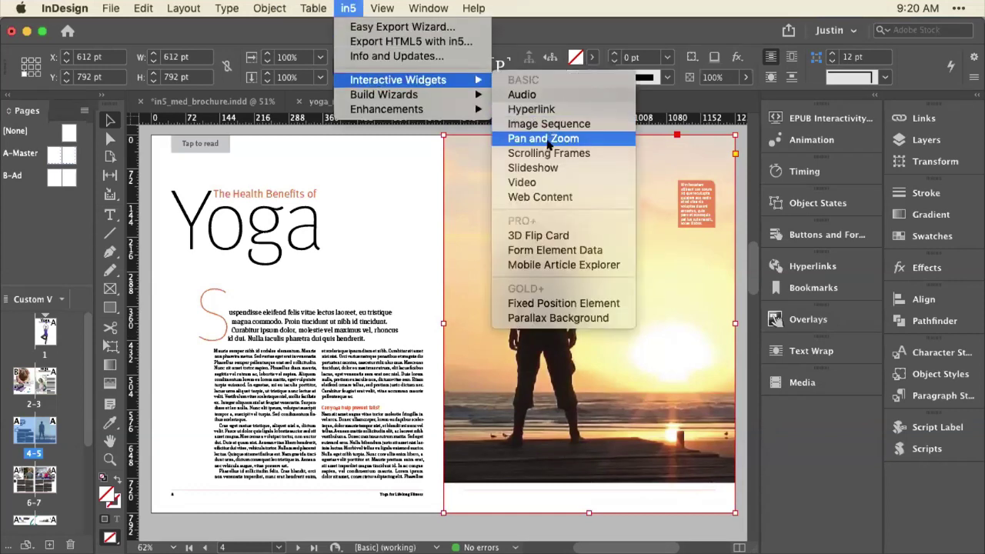
click(544, 181)
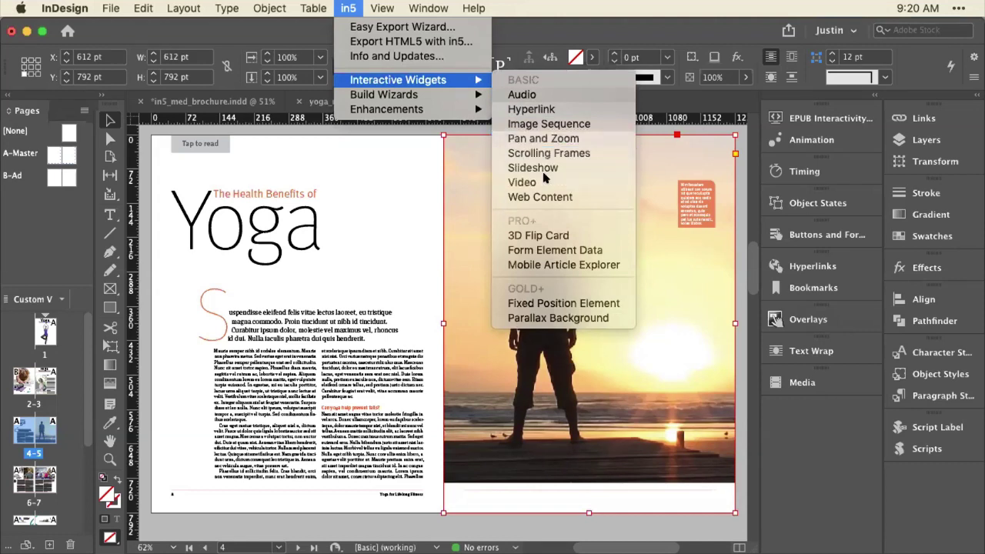
click(438, 121)
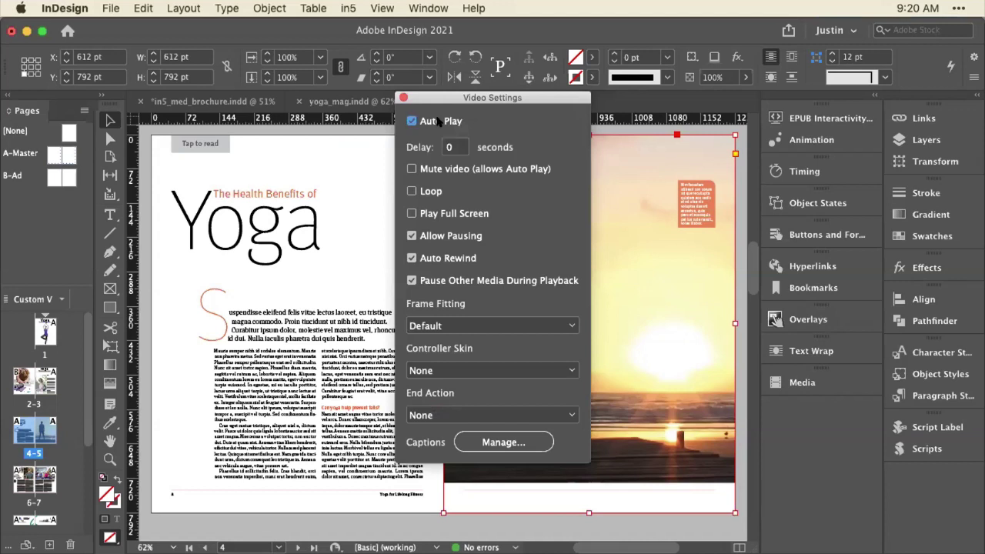
click(447, 171)
click(428, 192)
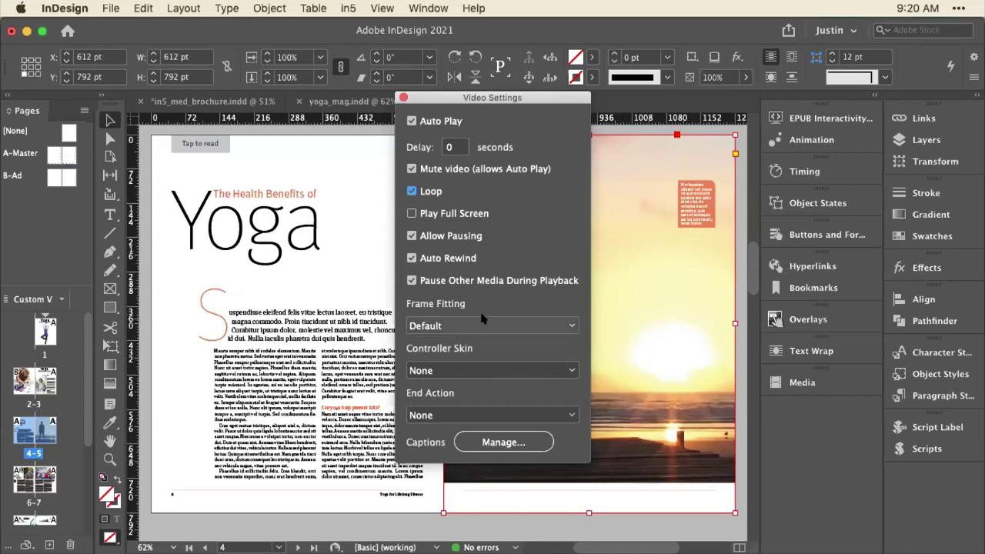
Step: Set the video's Frame Fitting to Cover proportionally and Controller Skin to None
click(483, 320)
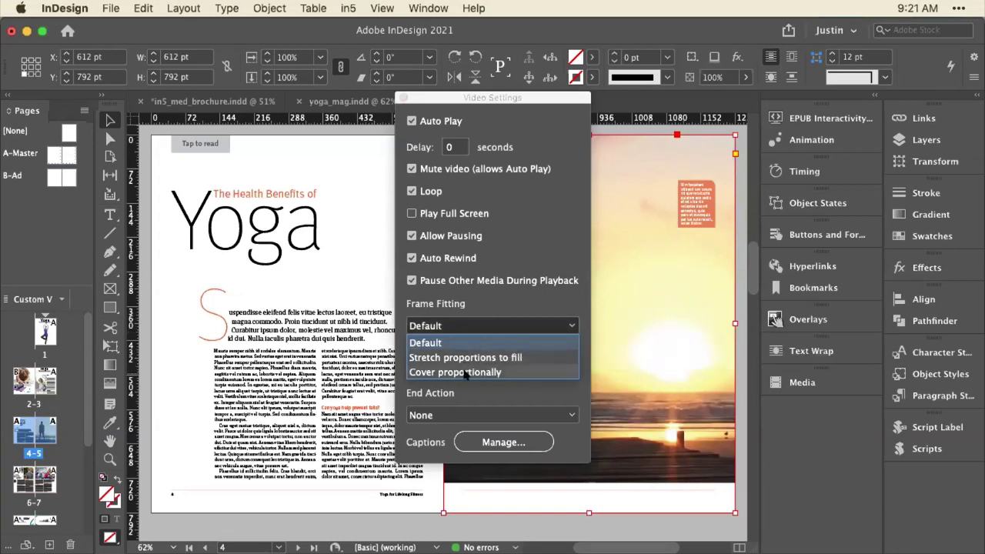
click(465, 374)
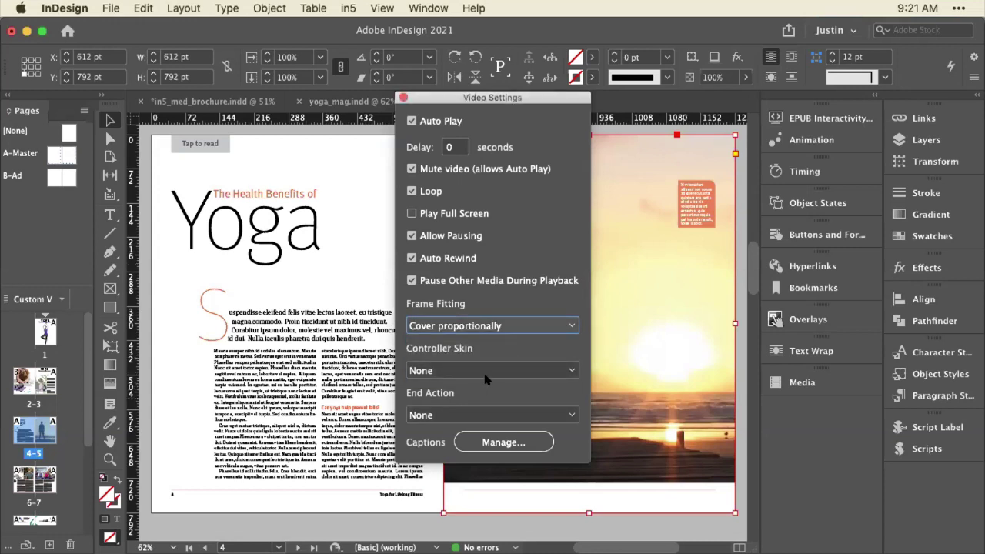
click(478, 372)
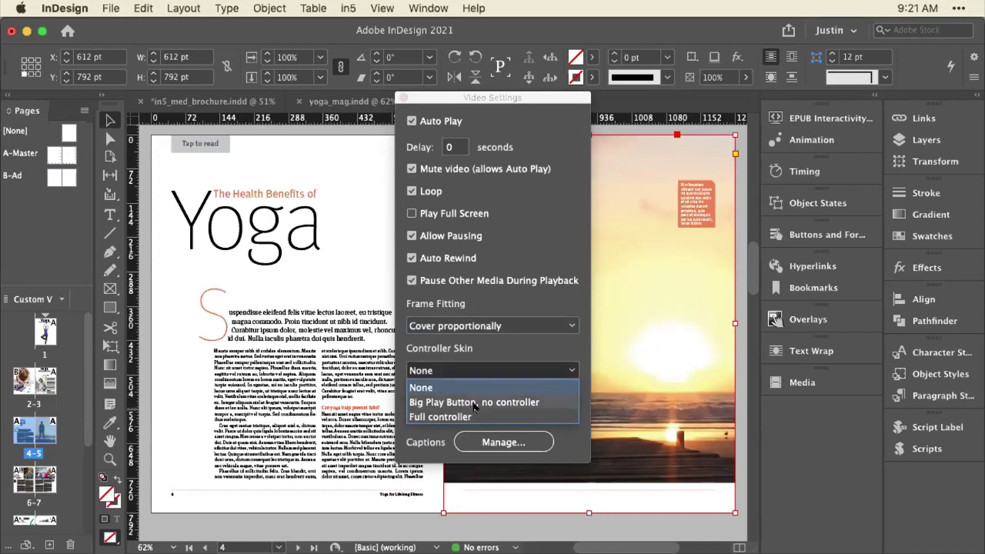
click(491, 354)
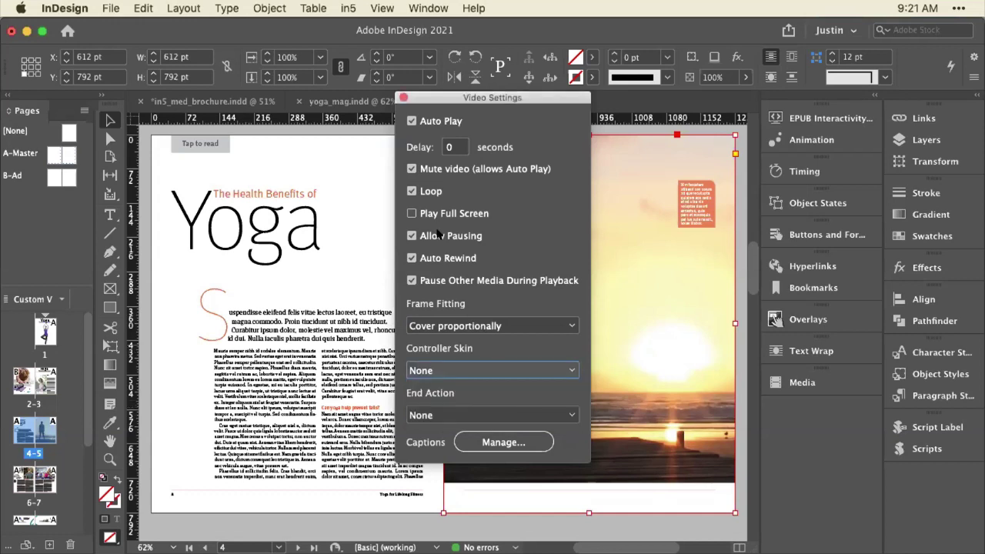
click(402, 97)
scroll(254, 308, up, 1)
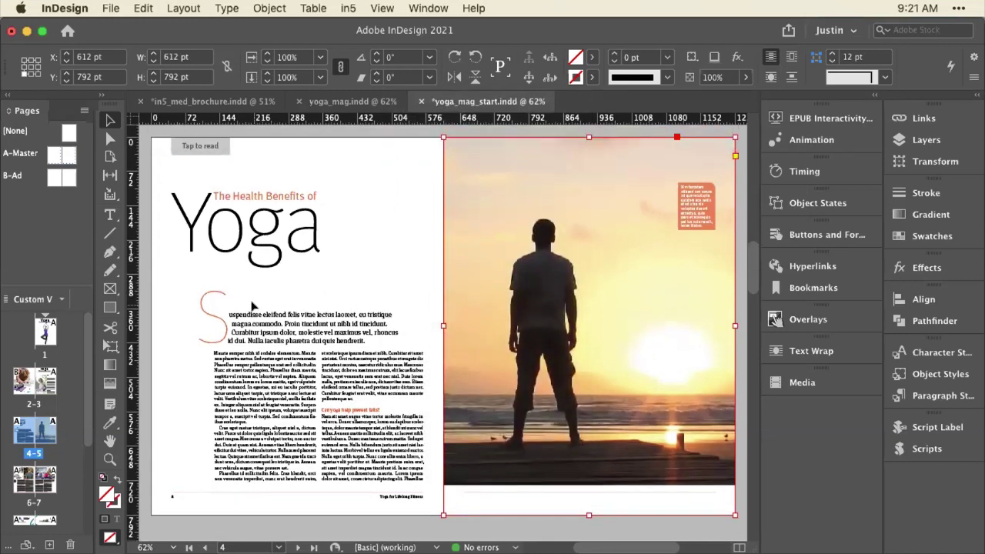
Step: With Tap to read selected, show the Articles panel and expand Article 1
click(186, 153)
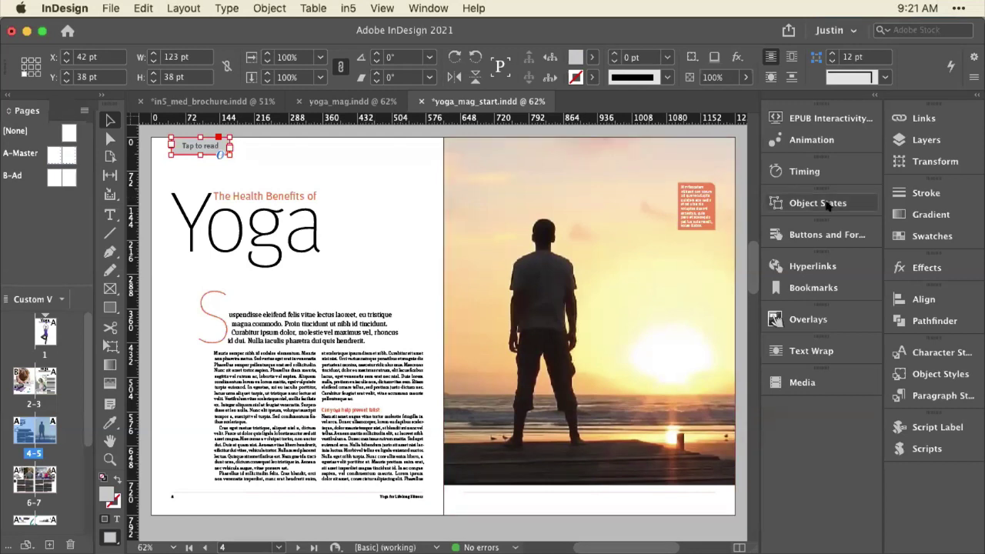
click(411, 7)
click(436, 79)
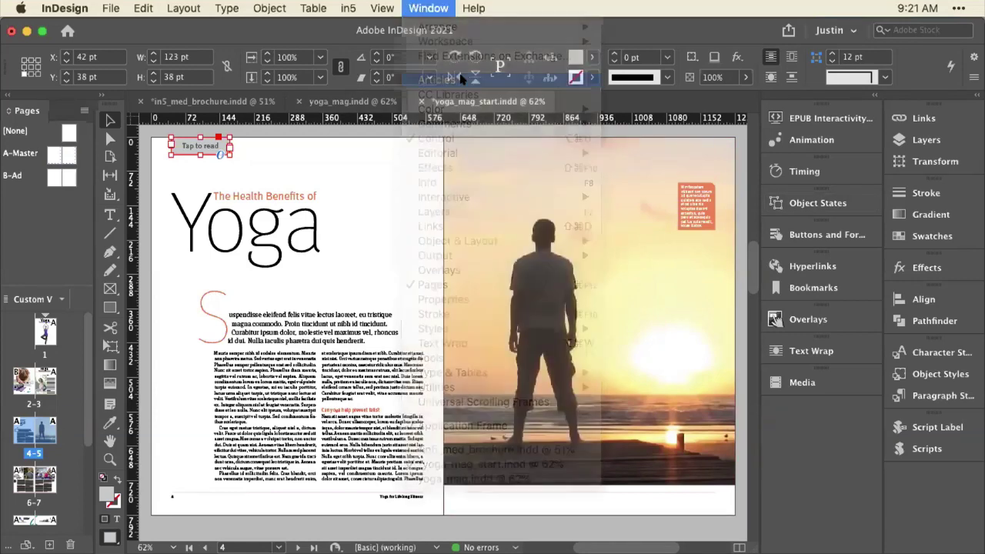
click(502, 310)
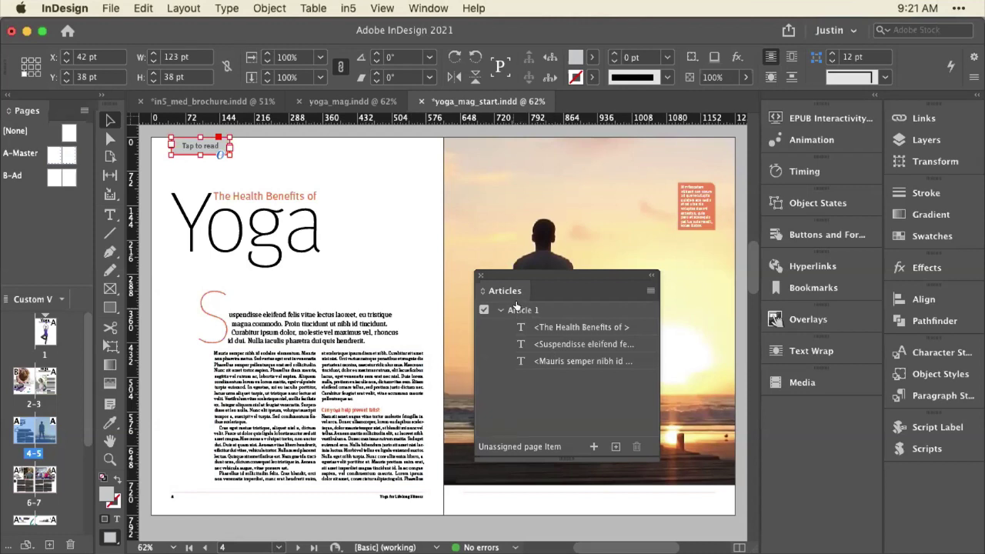
Step: Give Tap to read an in5 Mobile Article Explorer viewing Article 1, then switch to Chrome
click(346, 8)
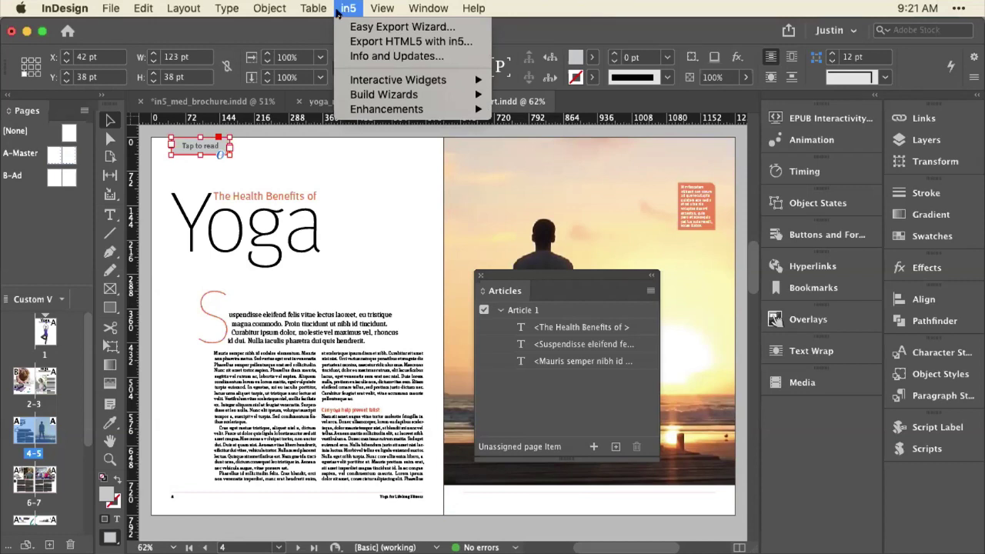
mouse_move(368, 80)
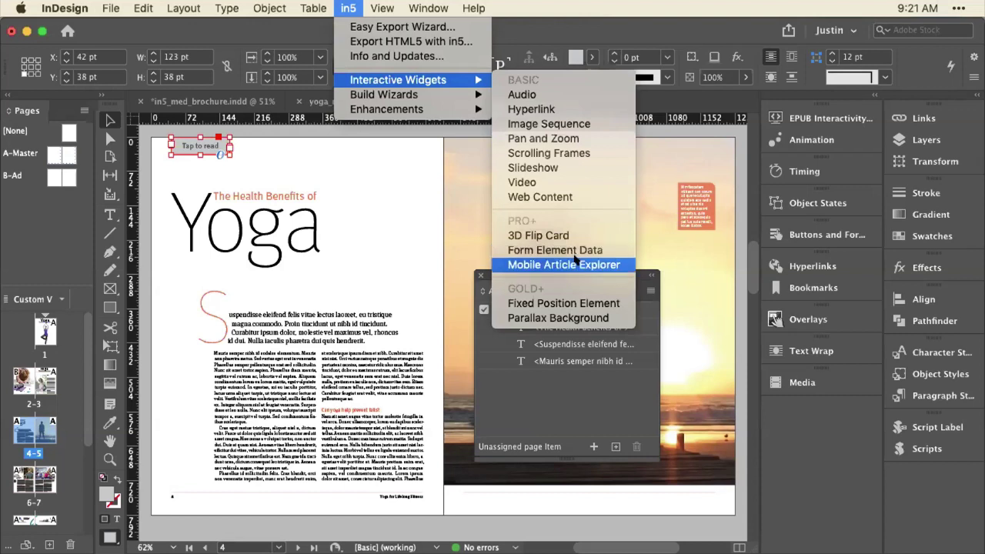
click(576, 263)
click(475, 231)
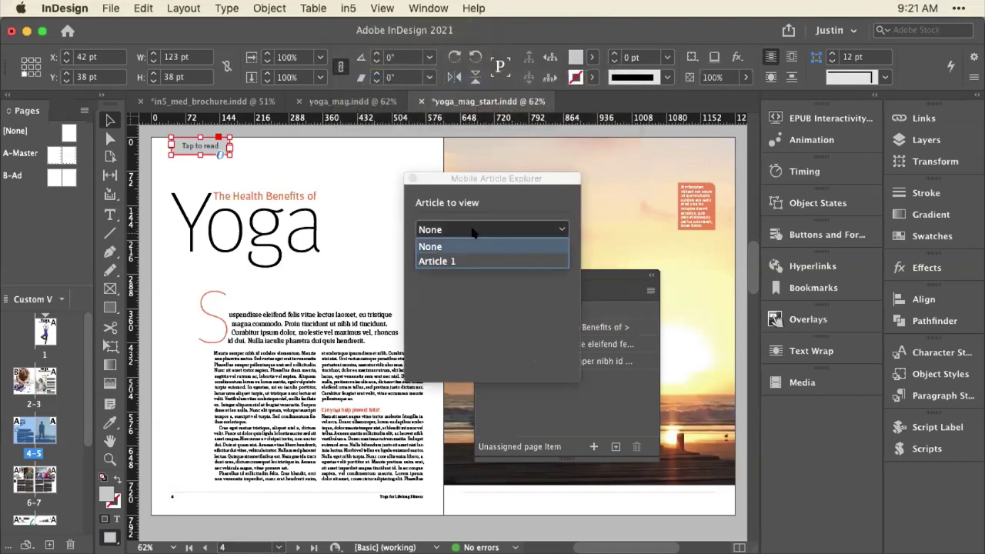
click(461, 262)
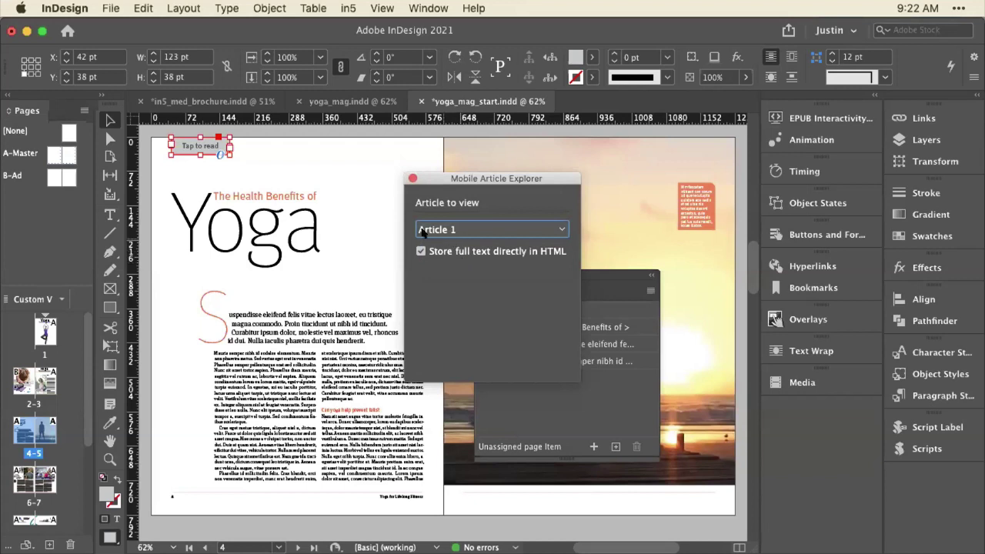
drag(535, 179, 423, 82)
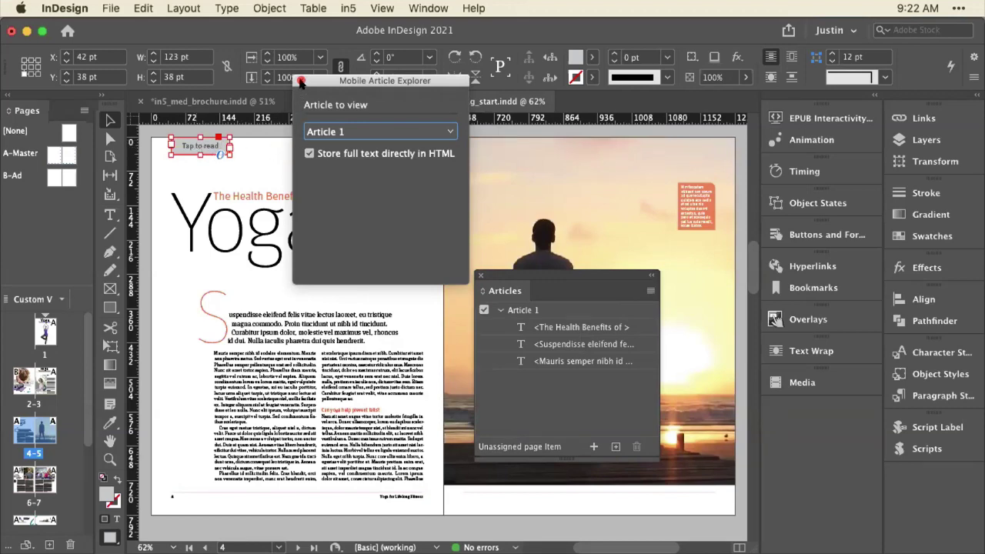
key(super+Tab)
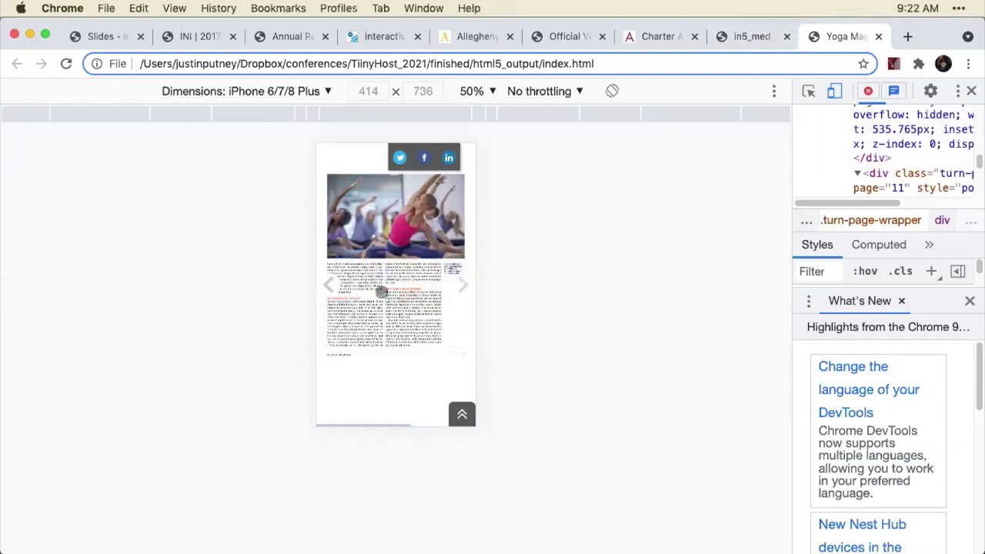
Step: Flip back to the Yoga page, tap Tap to read, and scroll the article text
click(327, 283)
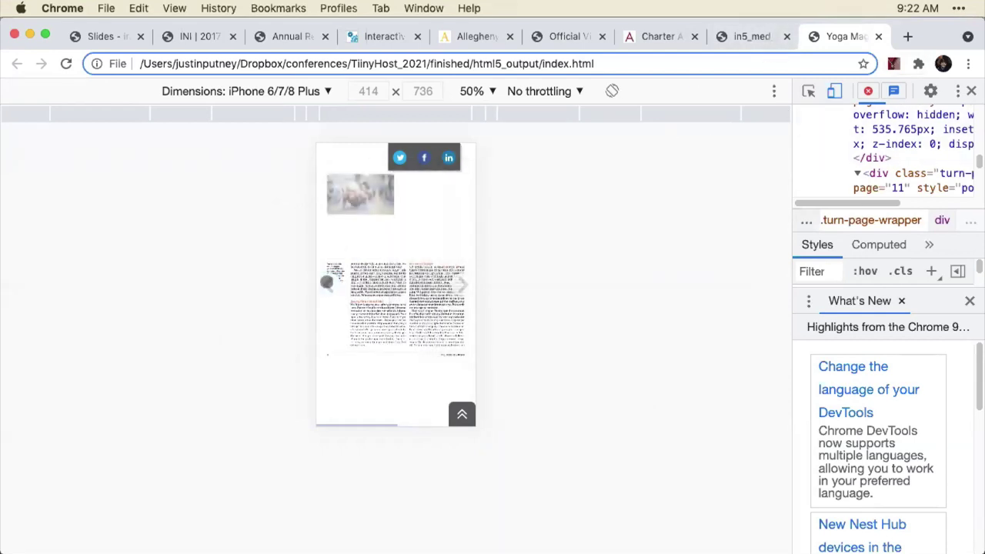
click(327, 283)
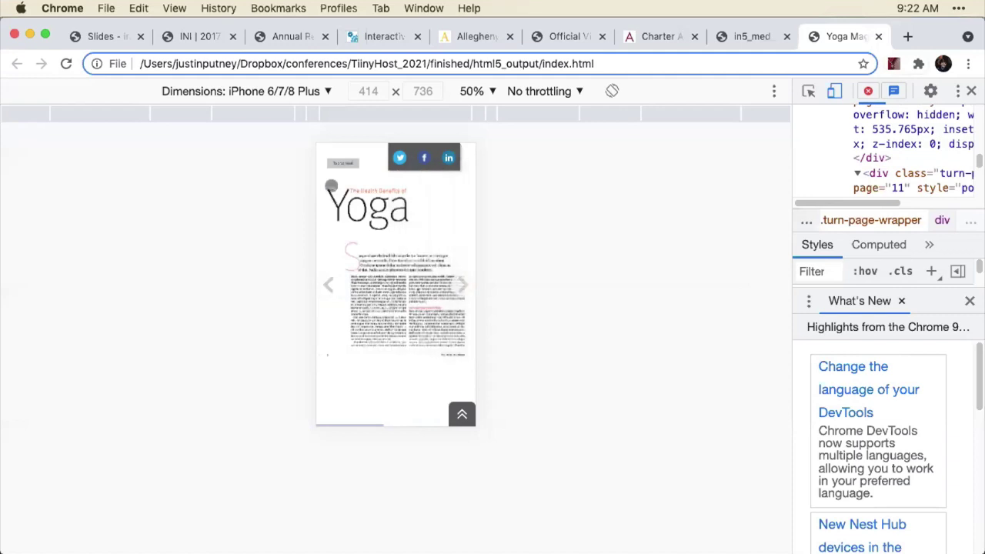
click(335, 159)
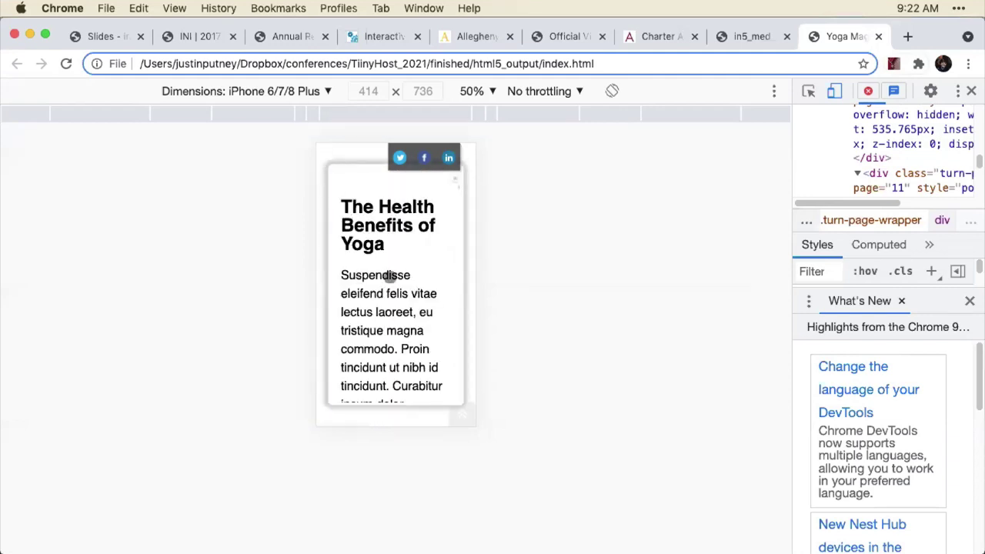
drag(380, 312, 380, 246)
drag(382, 346, 387, 218)
drag(376, 295, 378, 282)
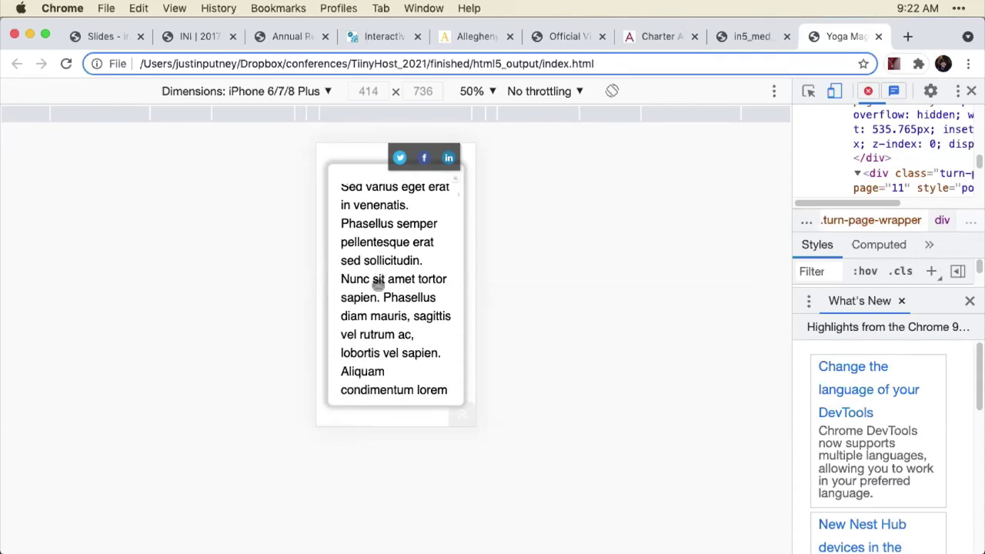
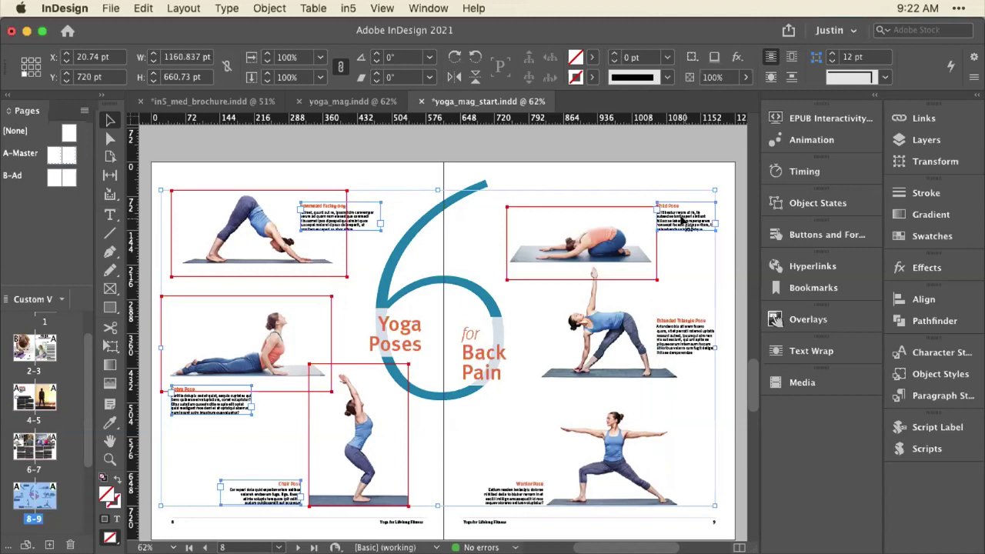
Step: Add the Triangle Pose and Warrior Pose captions to the selection and apply the Fade In preset
shift+click(707, 342)
shift+click(519, 484)
shift+click(519, 485)
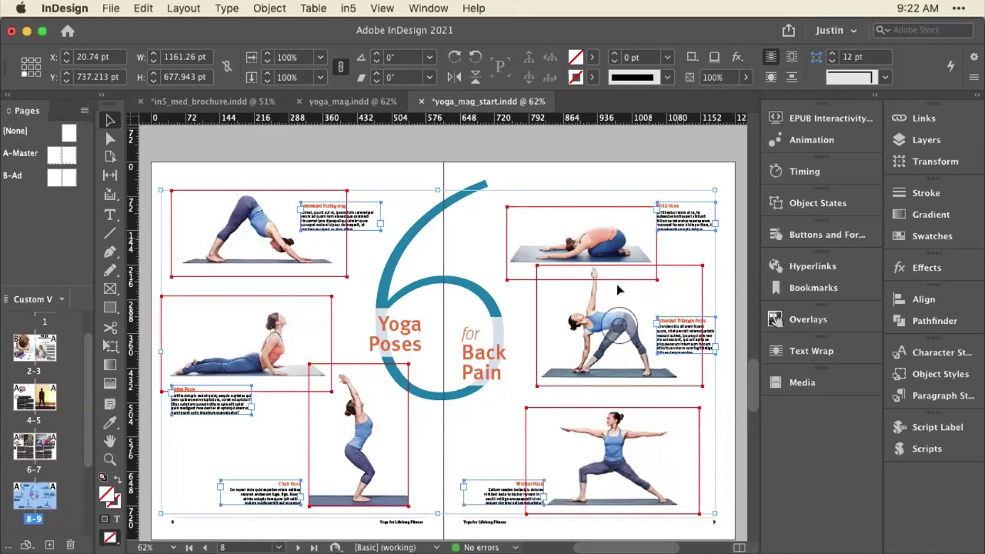
click(808, 140)
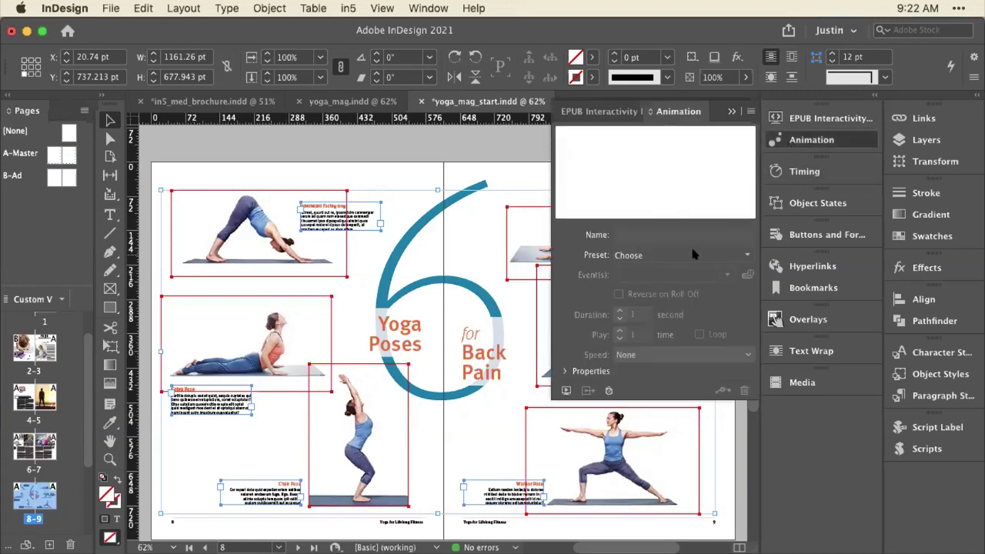
click(745, 256)
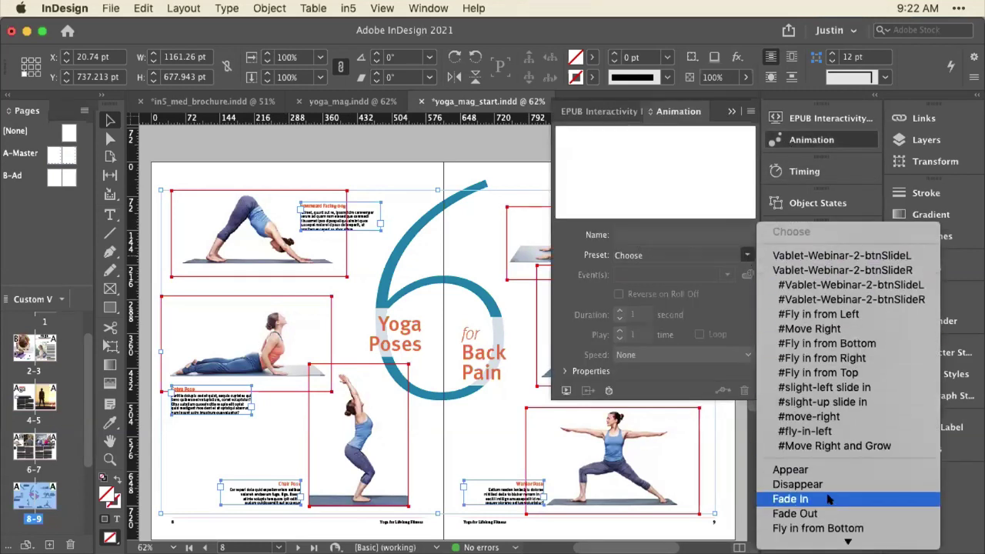
click(791, 498)
Step: Enlarge the Timing panel's list to show all of the spread's fade-in items
click(804, 171)
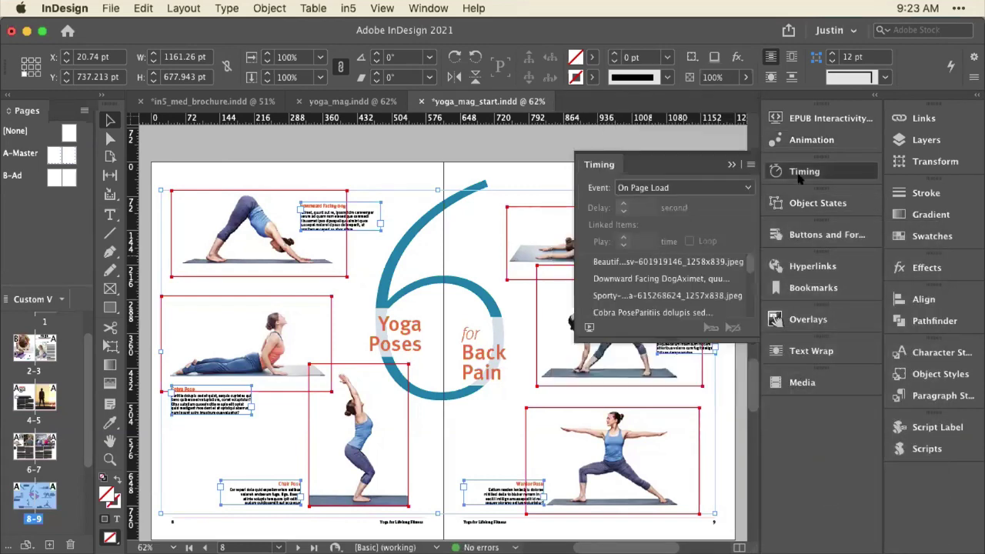
drag(672, 338, 675, 456)
scroll(348, 351, down, 10)
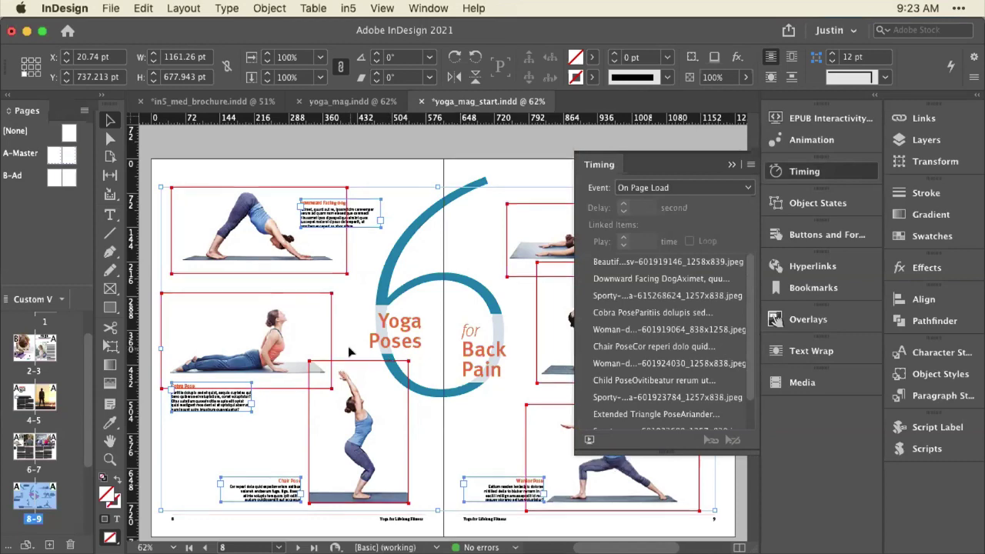
scroll(348, 352, down, 5)
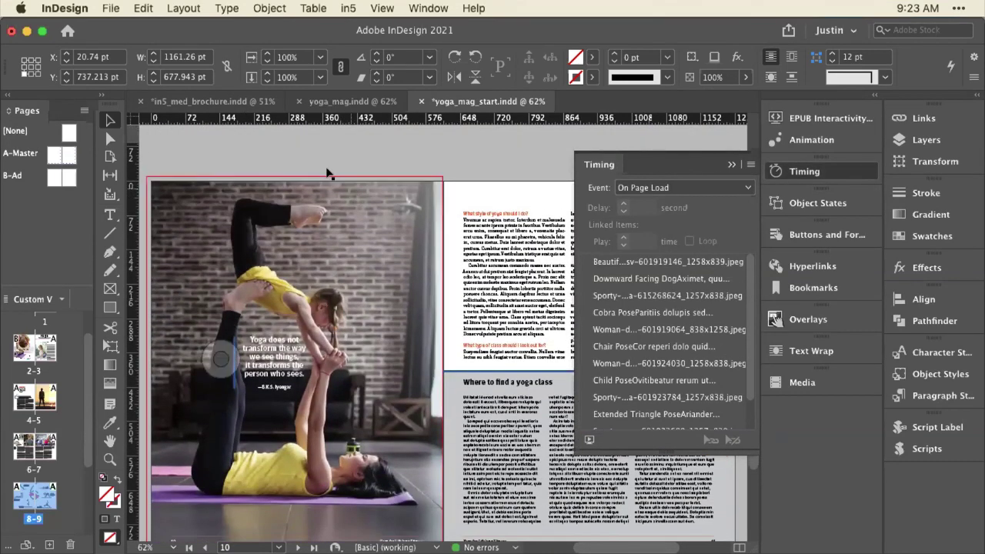
Step: Give the mother-and-daughter photo on page 10 a Fade In animation, then zoom in on the quote frame
click(313, 195)
click(774, 142)
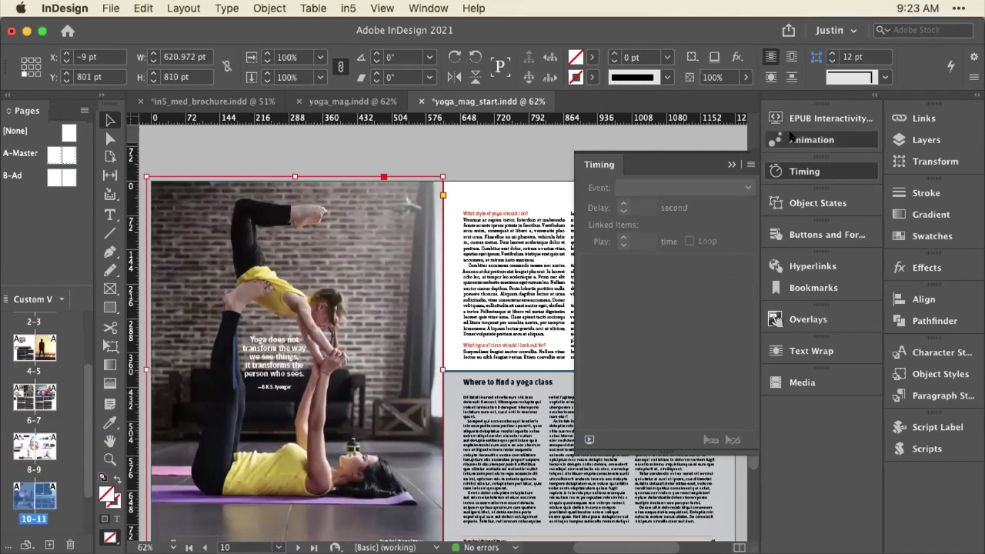
click(745, 255)
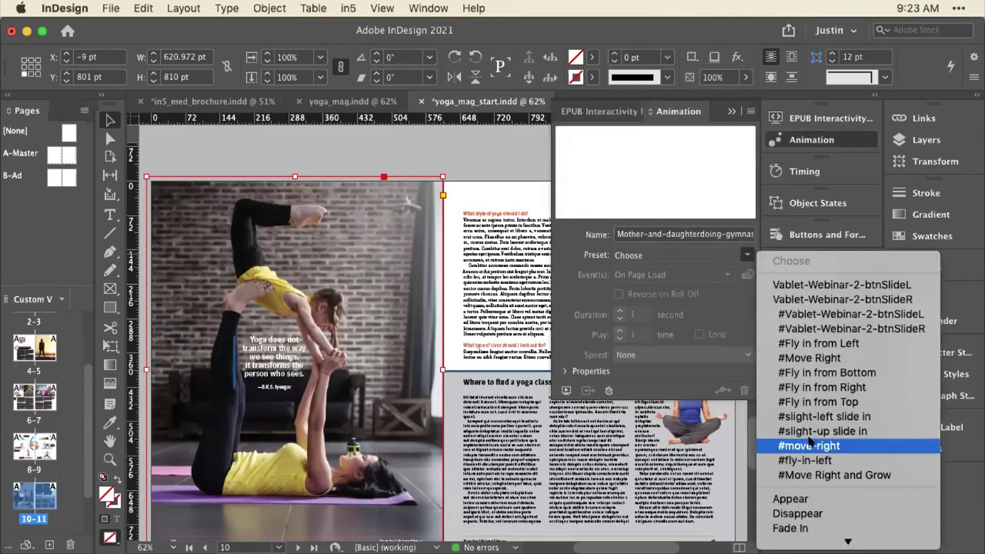
click(791, 499)
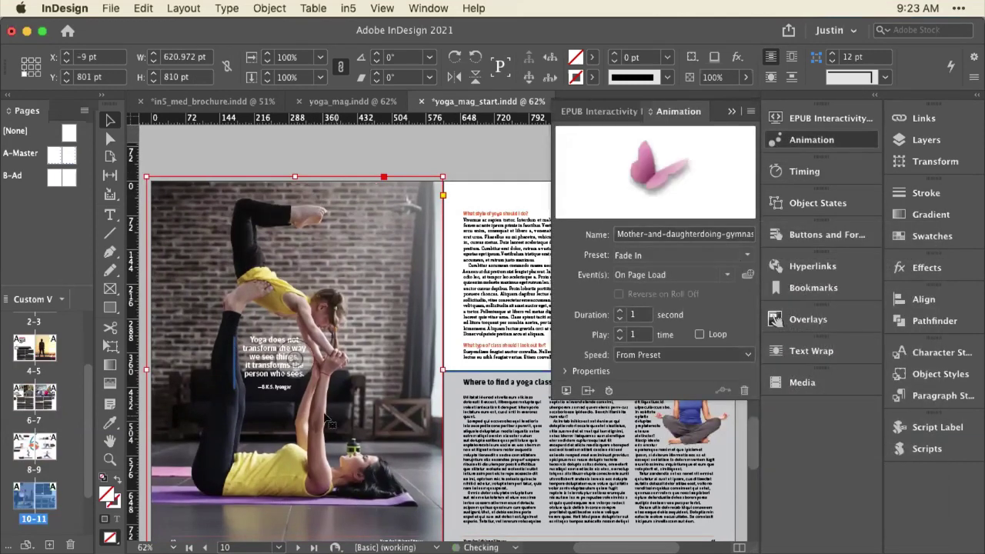
click(243, 363)
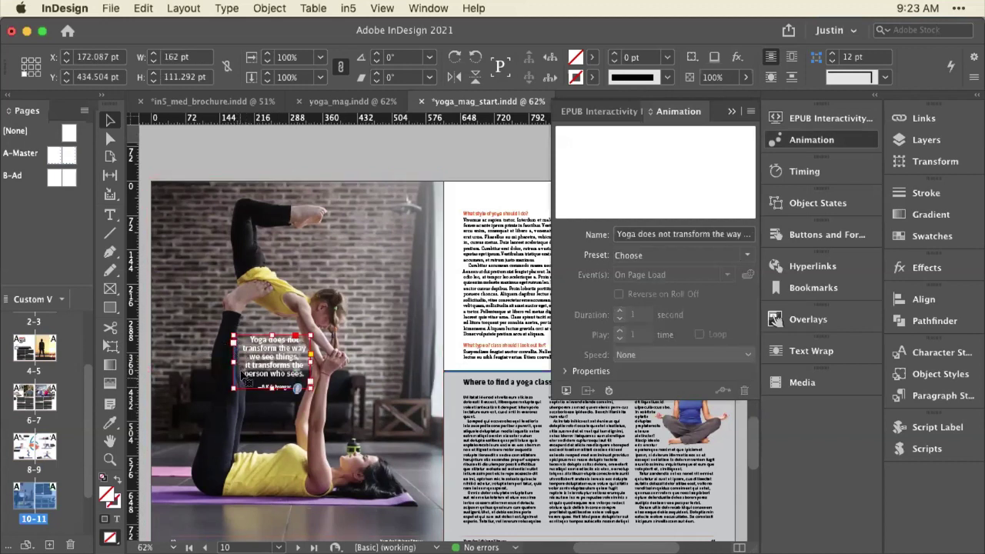
key(super+equal)
key(super+equal)
key(super+equal)
key(super+equal)
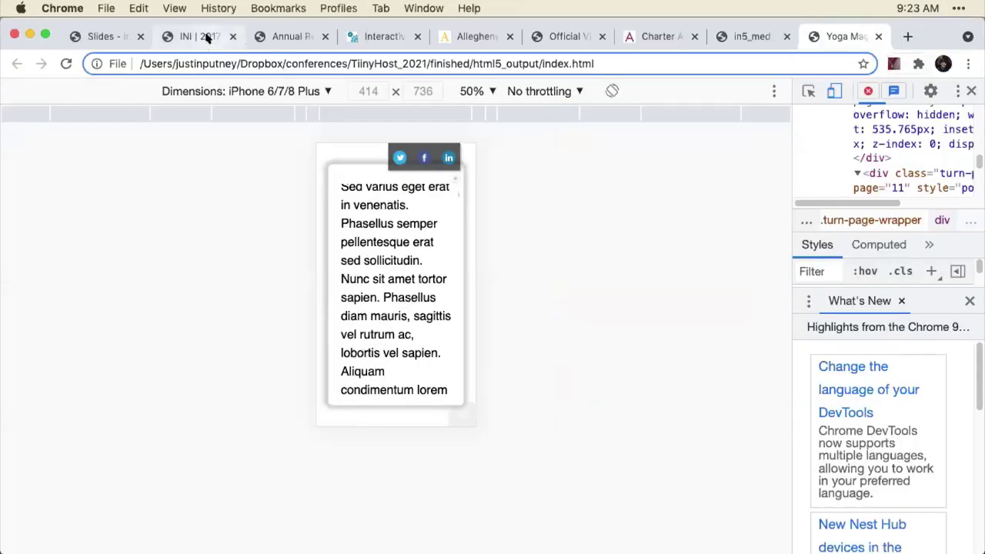
Step: In Chrome, view the INI | 2017 and Annual Report example flipbooks
click(207, 37)
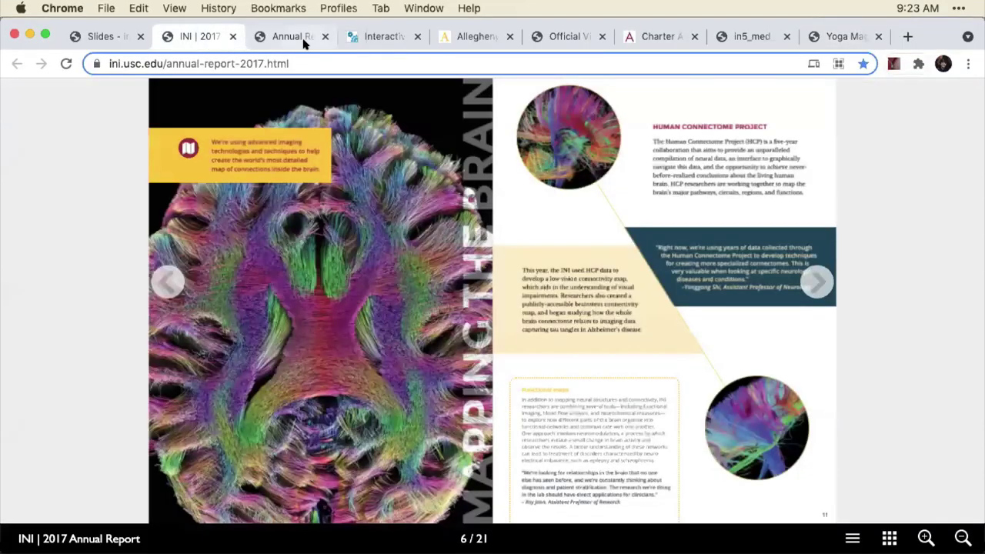
click(304, 39)
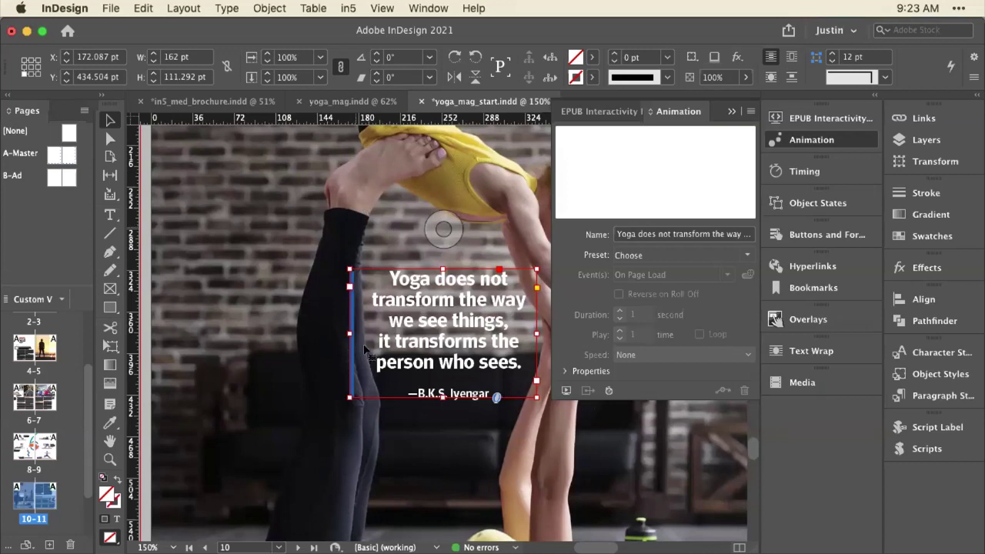
Step: Give the quote the Fly in from Top animation preset
click(739, 258)
scroll(827, 419, down, 5)
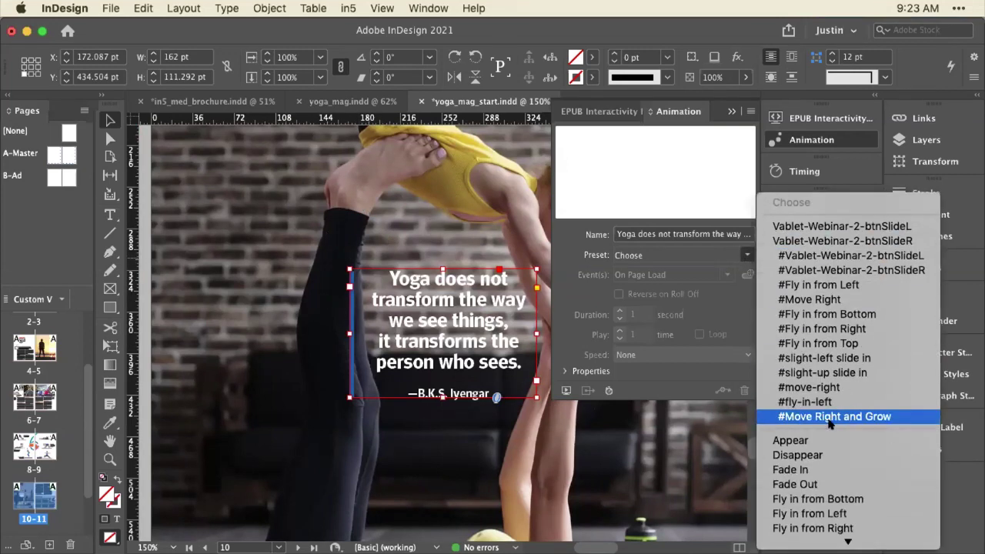
scroll(827, 427, down, 3)
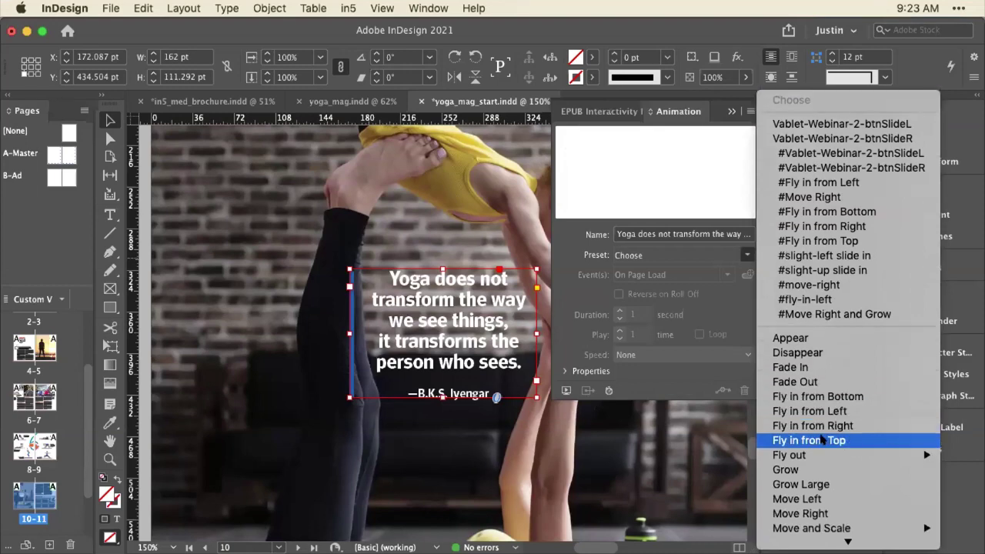
click(822, 441)
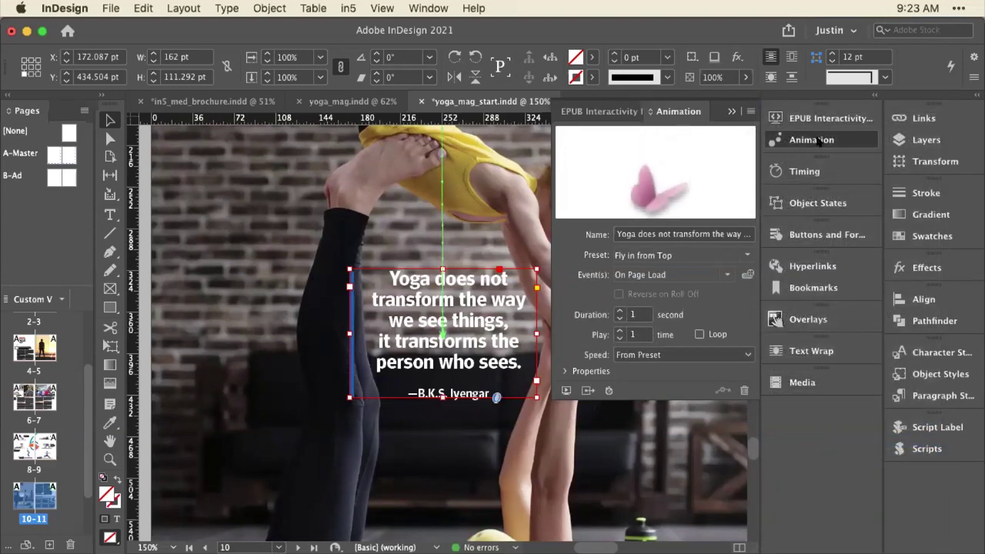
Step: Link the photo and quote in the Timing panel so they play together
click(806, 171)
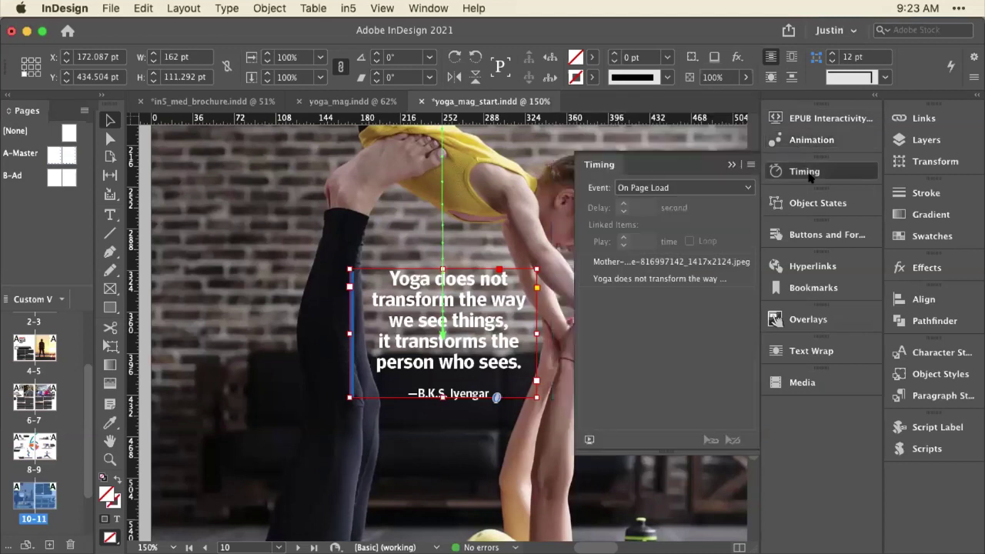
click(683, 261)
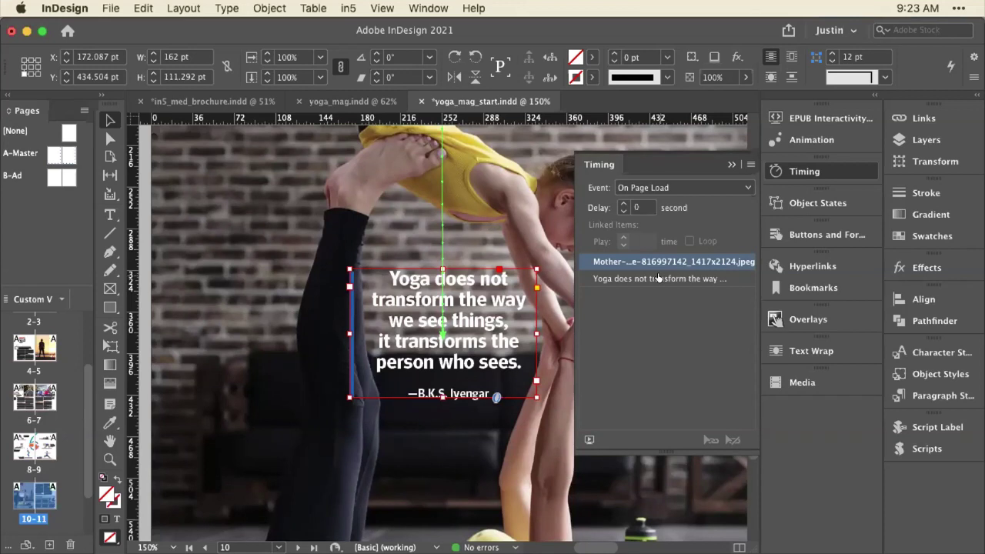
shift+click(659, 278)
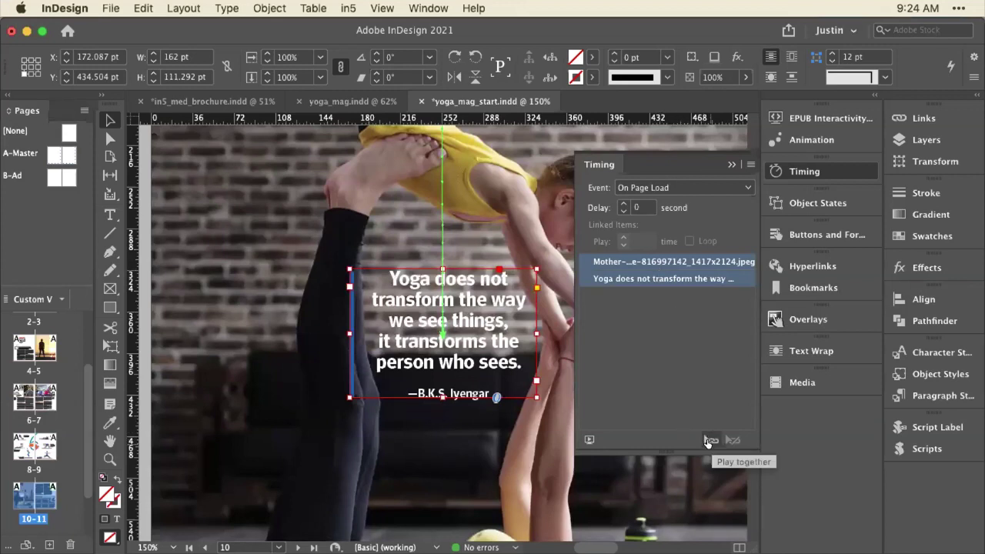
click(708, 441)
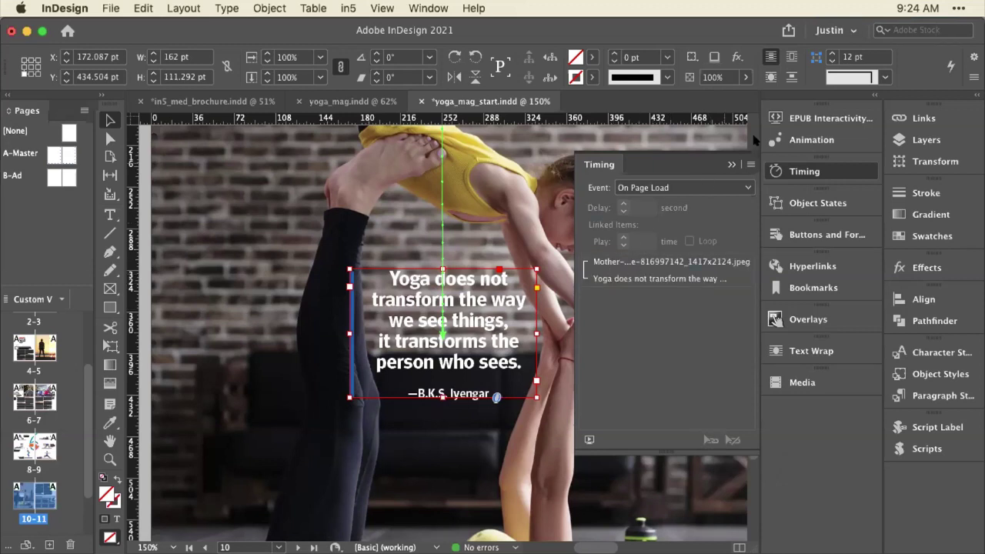
Step: Play spread 10–11's animations in an enlarged EPUB Interactivity Preview, then close it
click(588, 438)
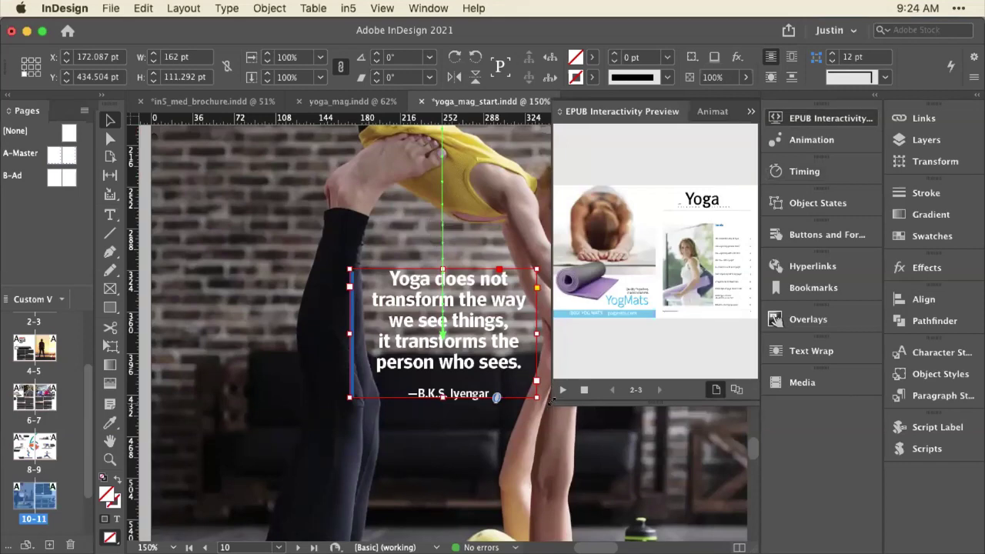
drag(551, 410, 215, 509)
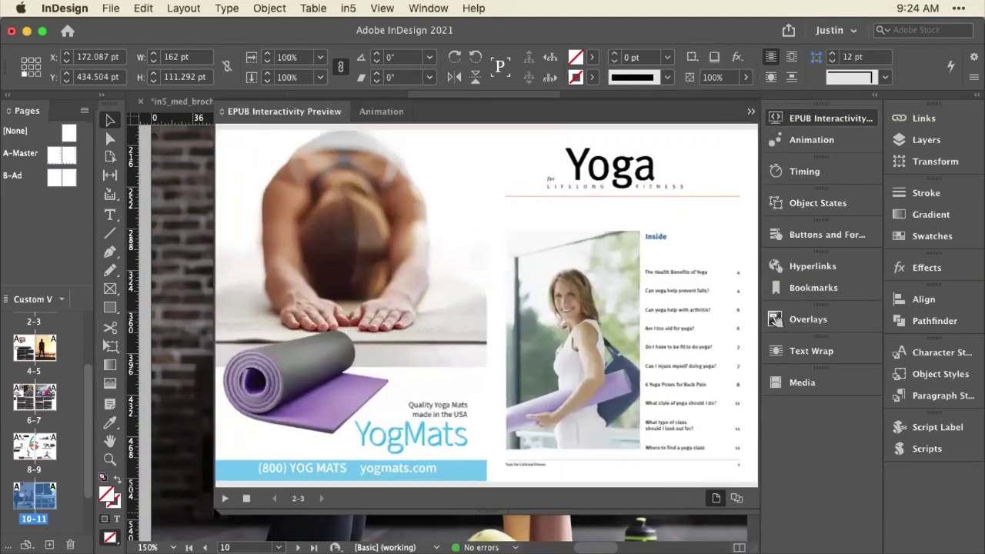
click(223, 498)
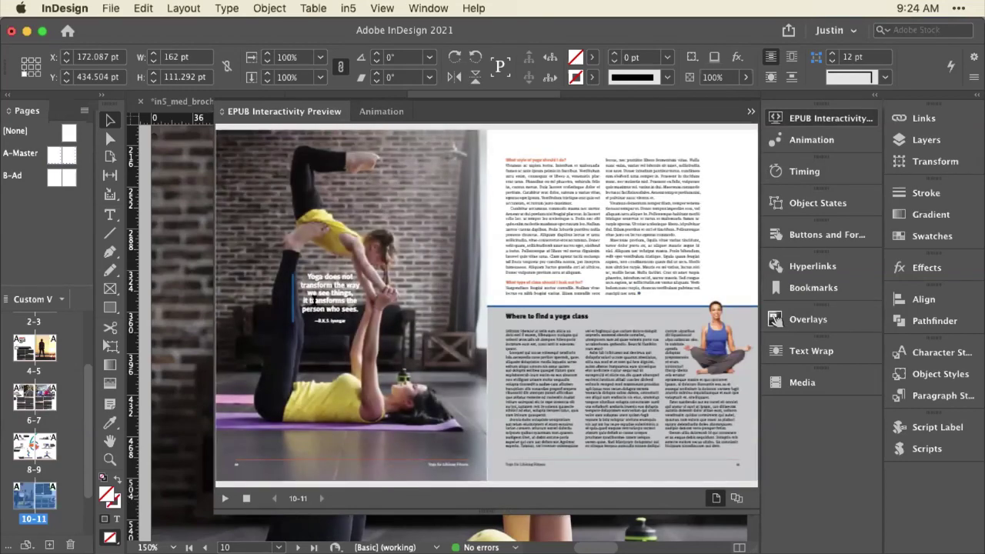
click(775, 118)
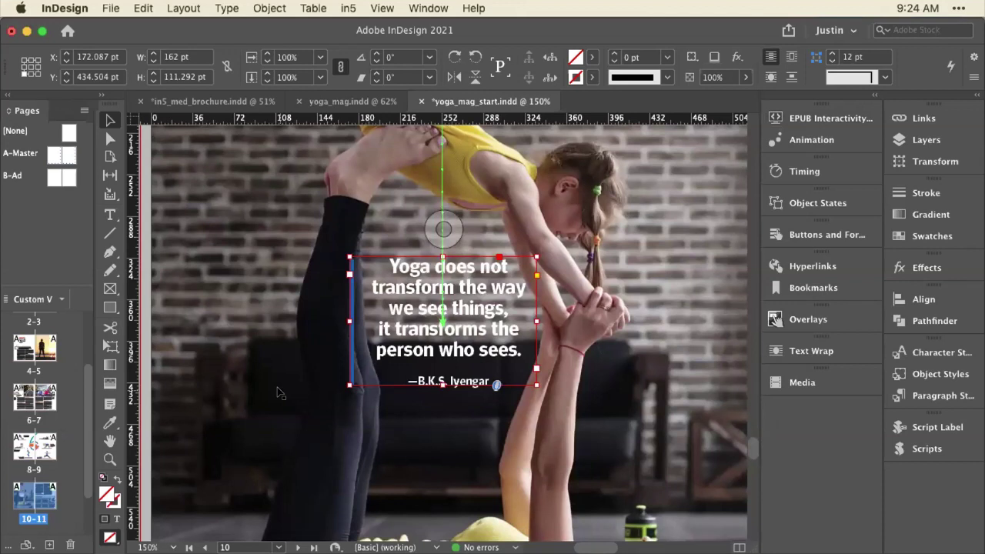
Step: Show the Chrome slide deck full screen and advance to the Traditional web hosting slide
key(super+Tab)
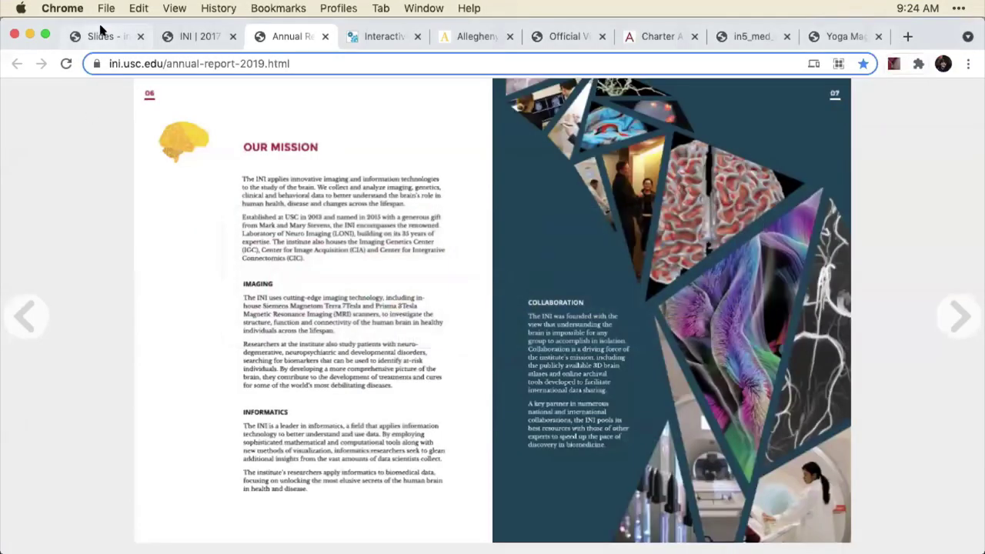
click(100, 34)
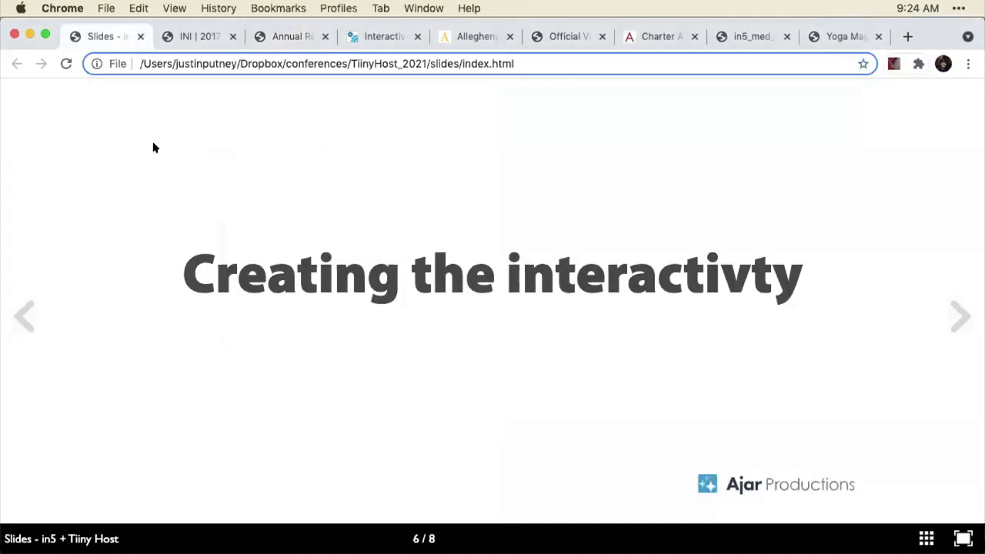
key(ctrl+super+f)
key(Right)
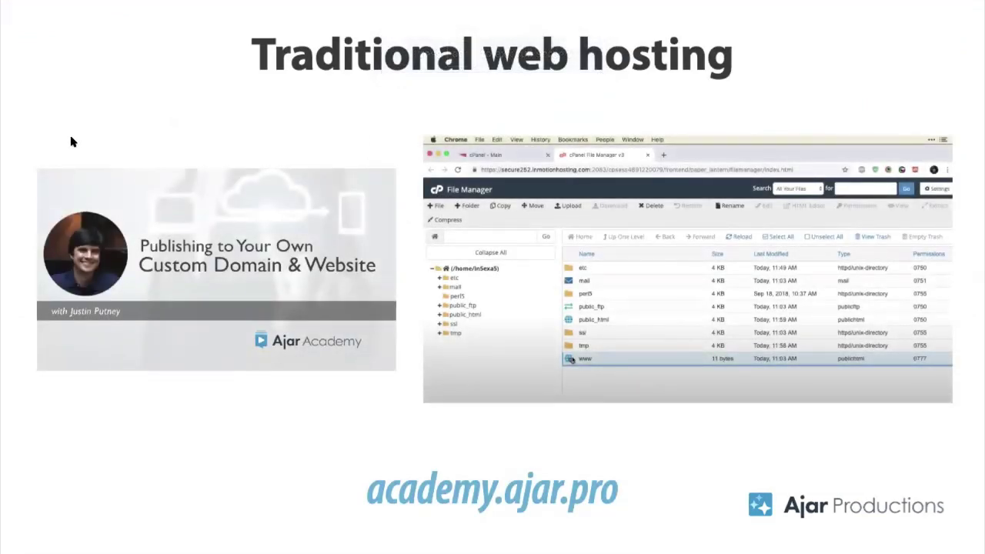
Step: Take the Traditional web hosting slide out of full screen without leaving Chrome
key(super+Tab)
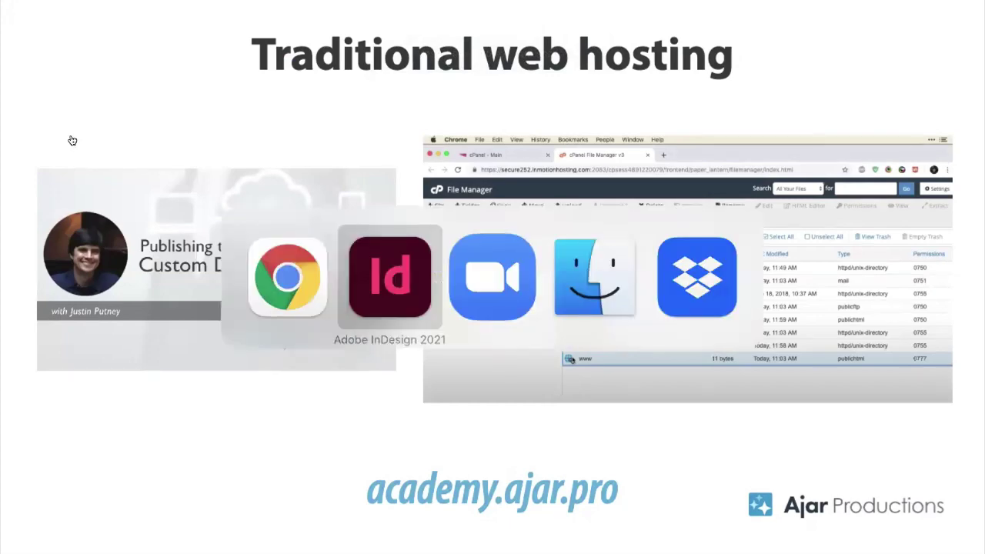
key(Escape)
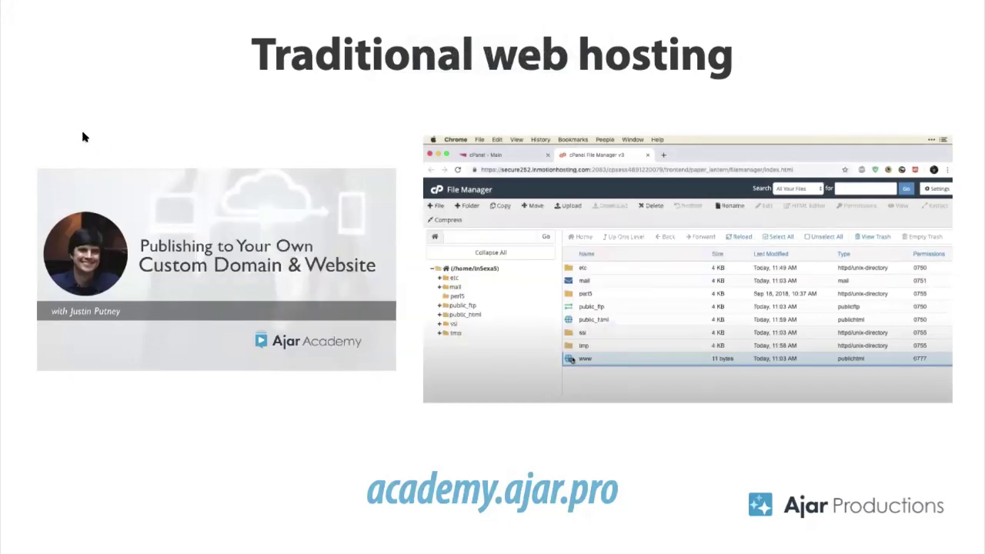
key(Escape)
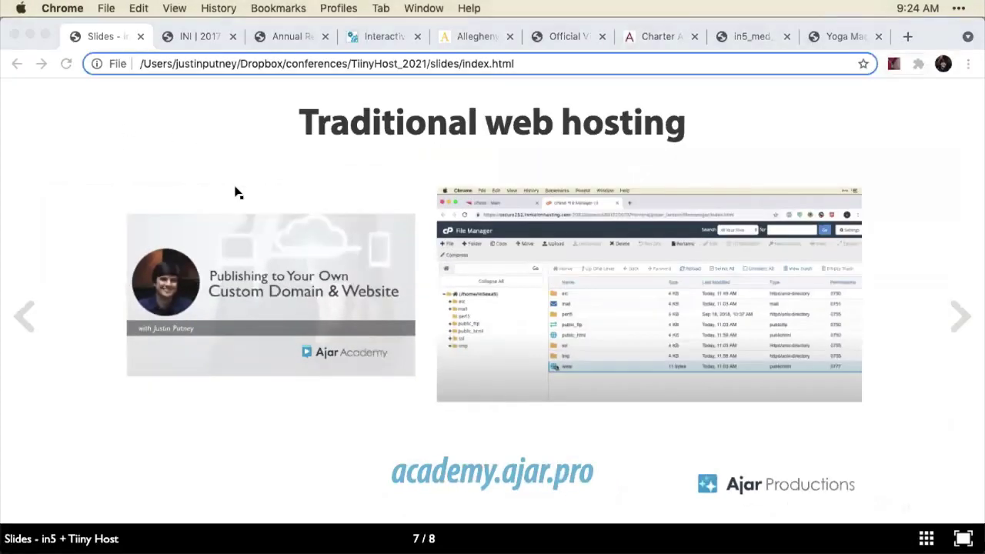
key(super+Tab)
Step: Save the magazine and set the in5 Easy Export Wizard to Flipbook output with Pixel perfect text
click(350, 7)
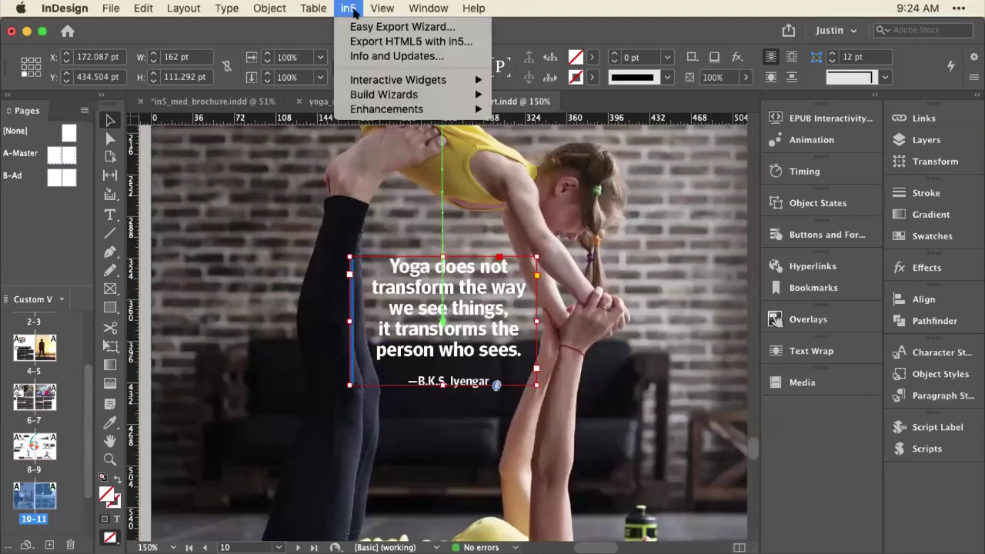
click(362, 26)
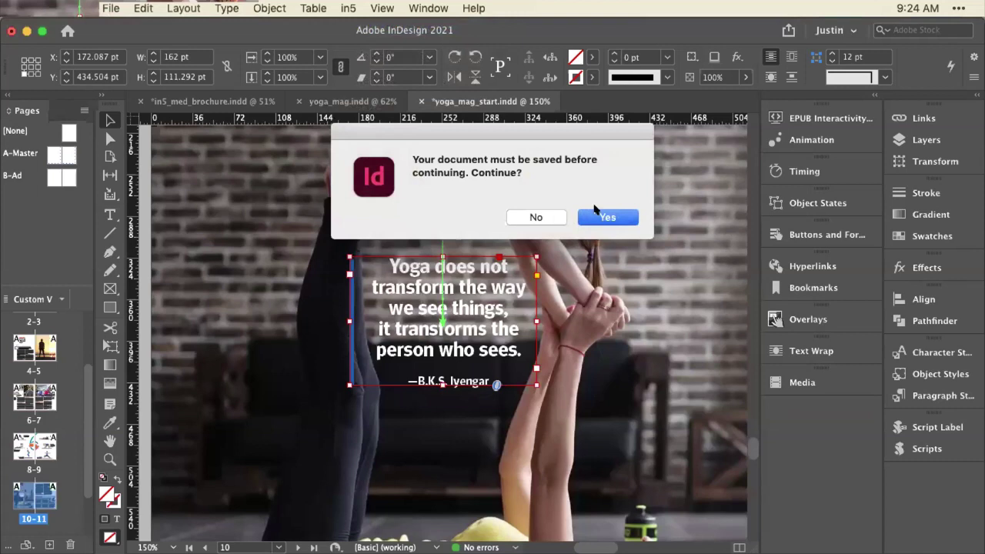
click(589, 217)
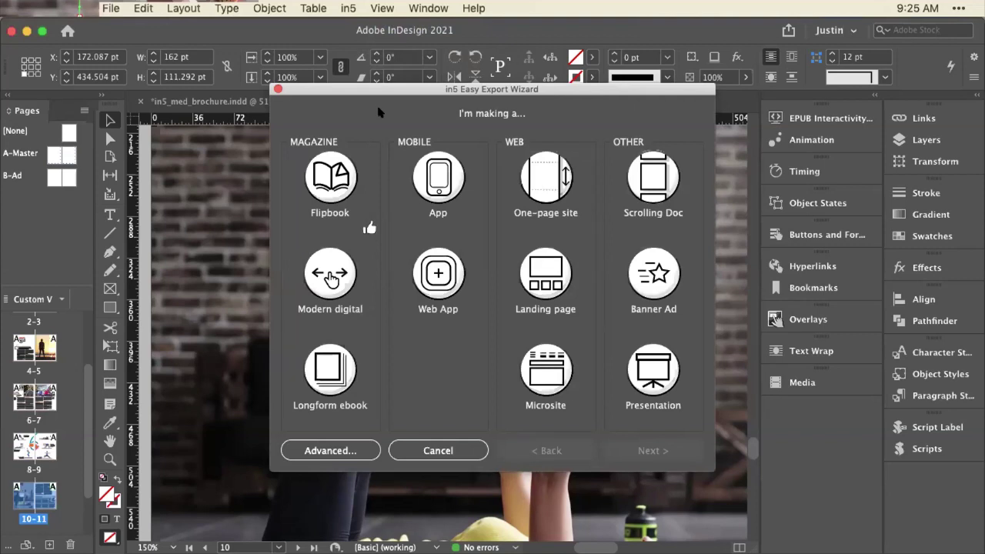
click(333, 185)
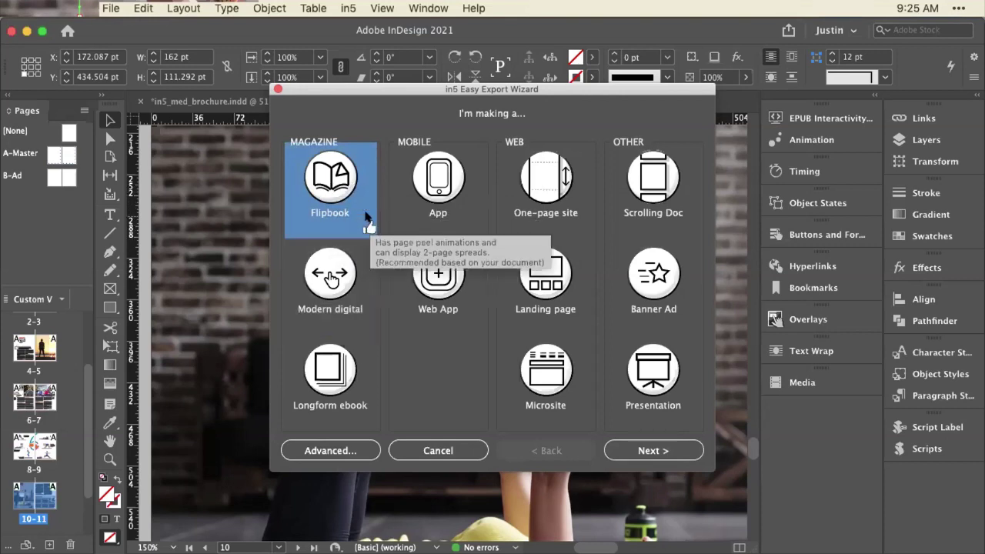
click(667, 445)
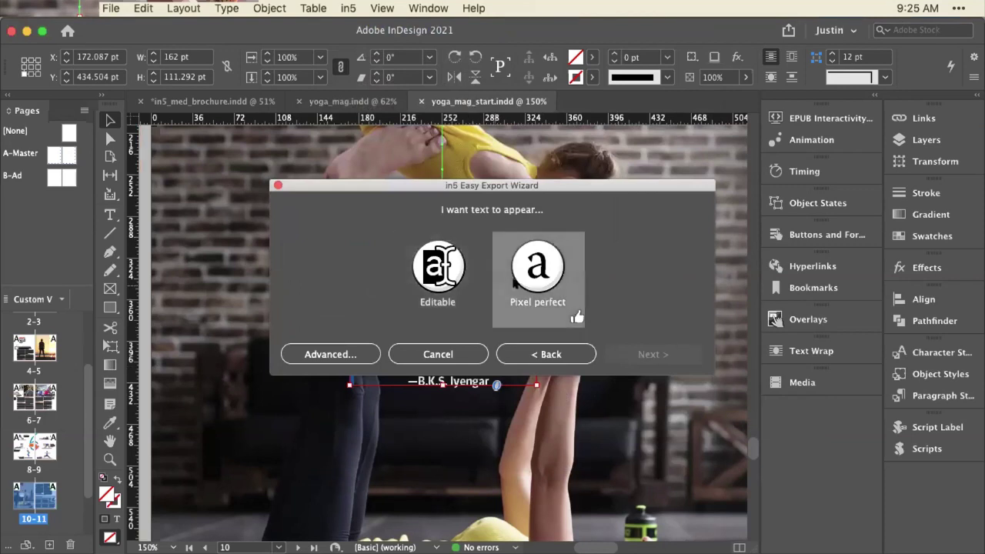
click(514, 283)
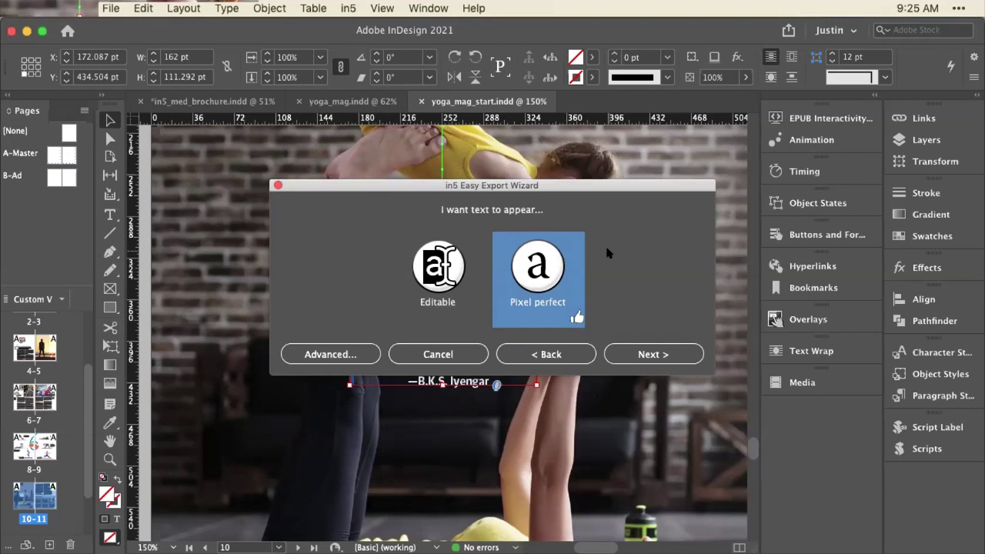
key(super+Tab)
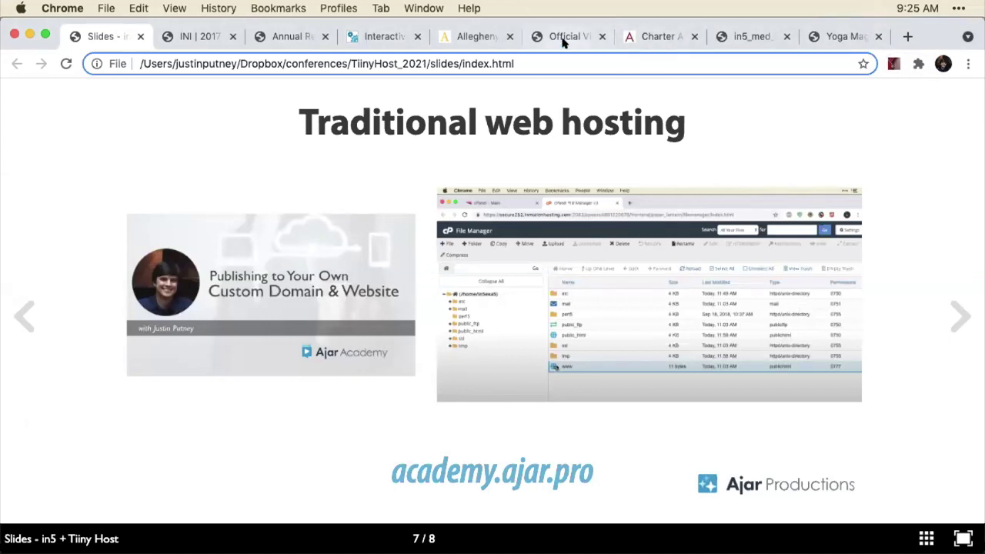
Step: Browse the Allegheny magazine article, then select the What's included text on the Charter Avalon page
click(482, 36)
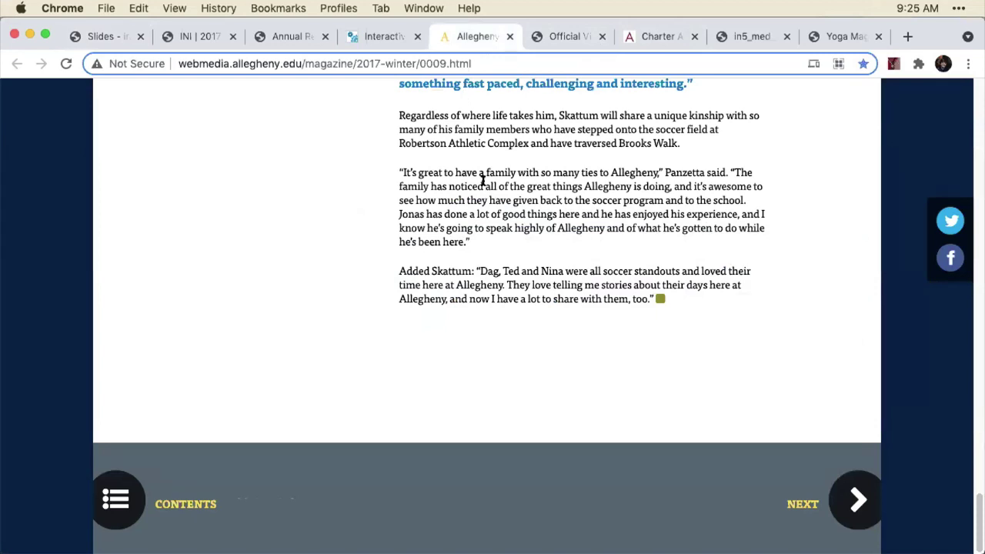
drag(484, 186, 531, 217)
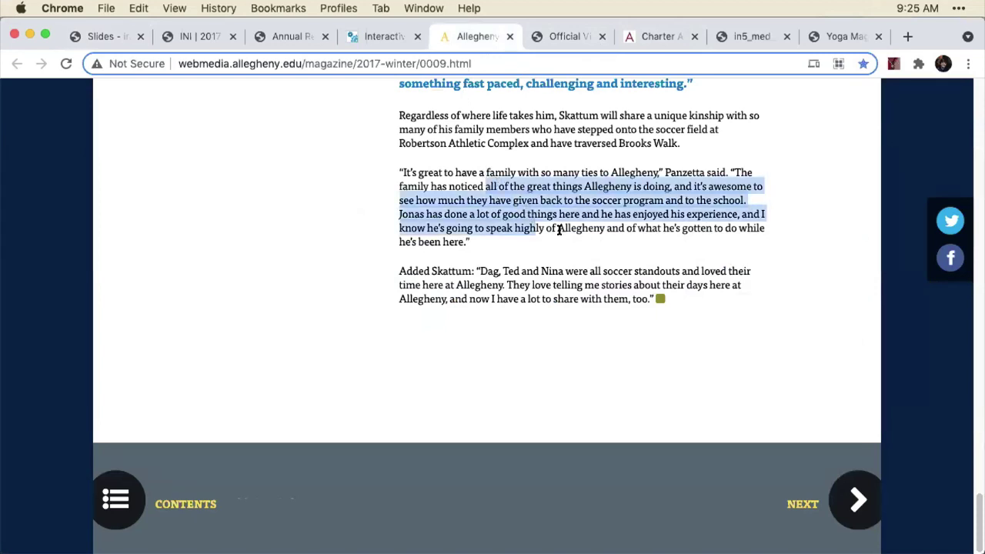
click(560, 230)
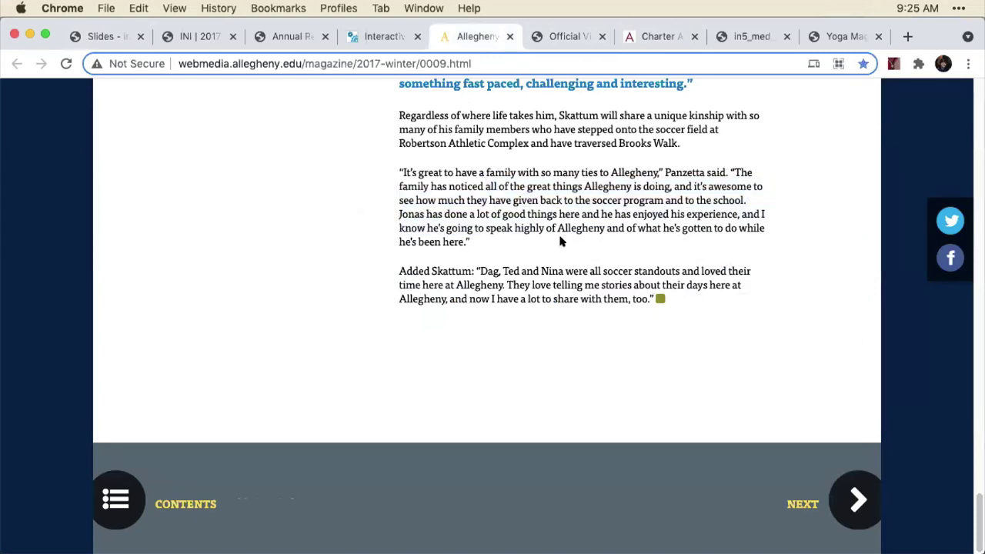
click(636, 38)
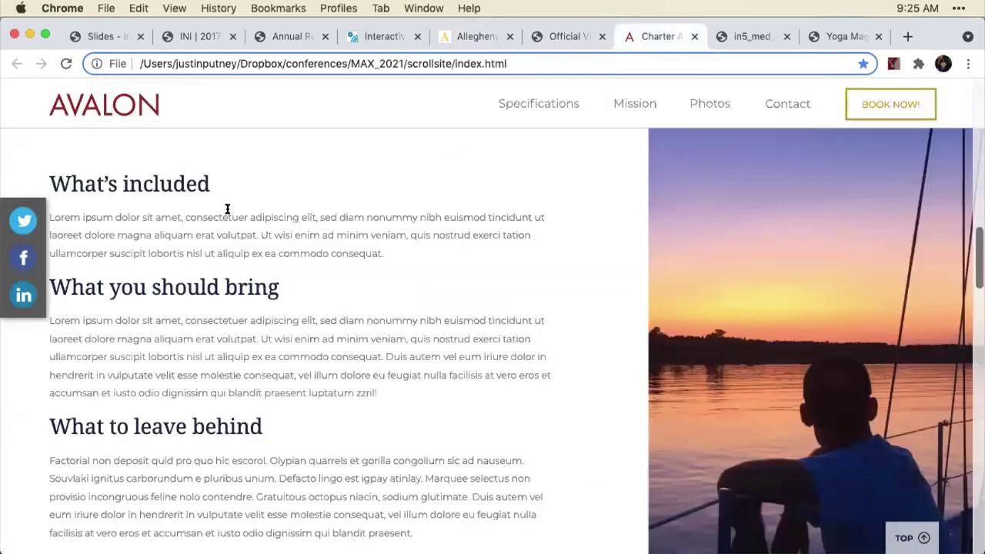
drag(396, 252, 53, 183)
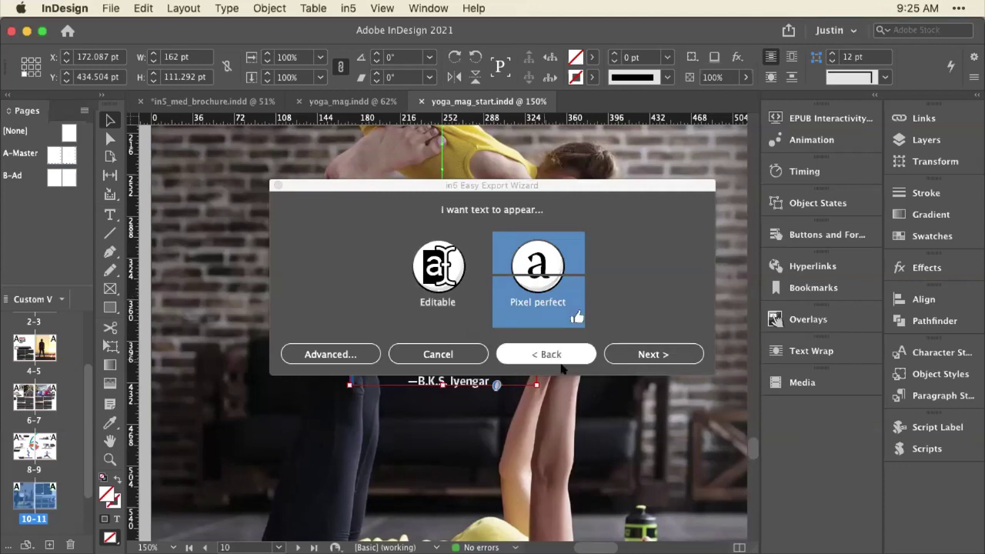
Step: Advance the export wizard to its Yoga Magazine title step, then close the wizard
click(582, 201)
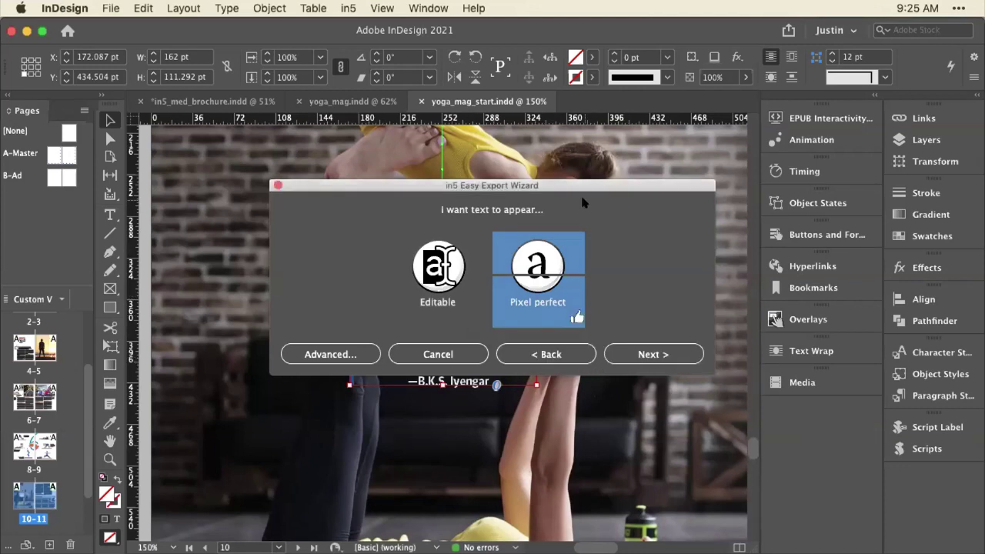
click(610, 353)
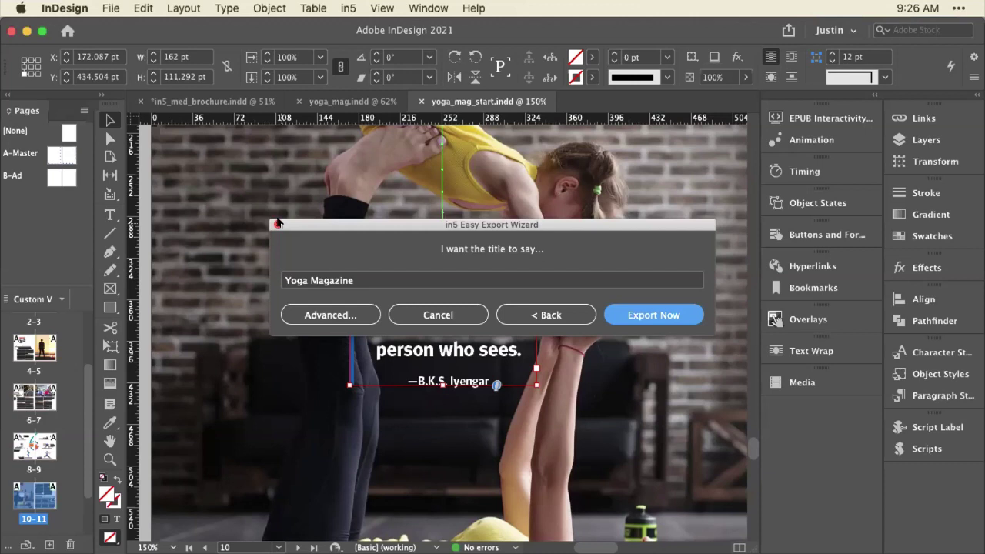
click(277, 223)
key(super+Tab)
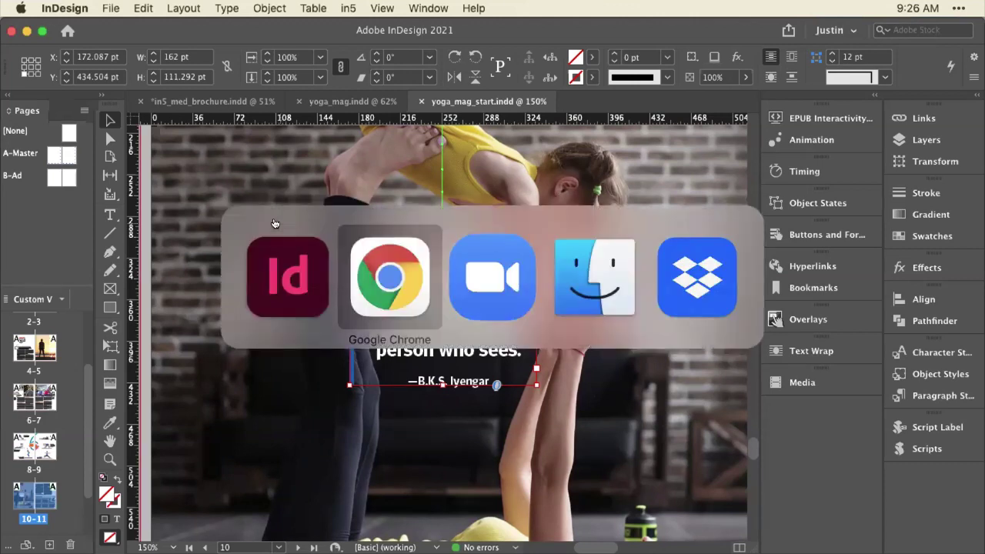
Step: In Finder, expand html5_output's assets folder and select its css folder
key(super+Tab)
key(super+Tab)
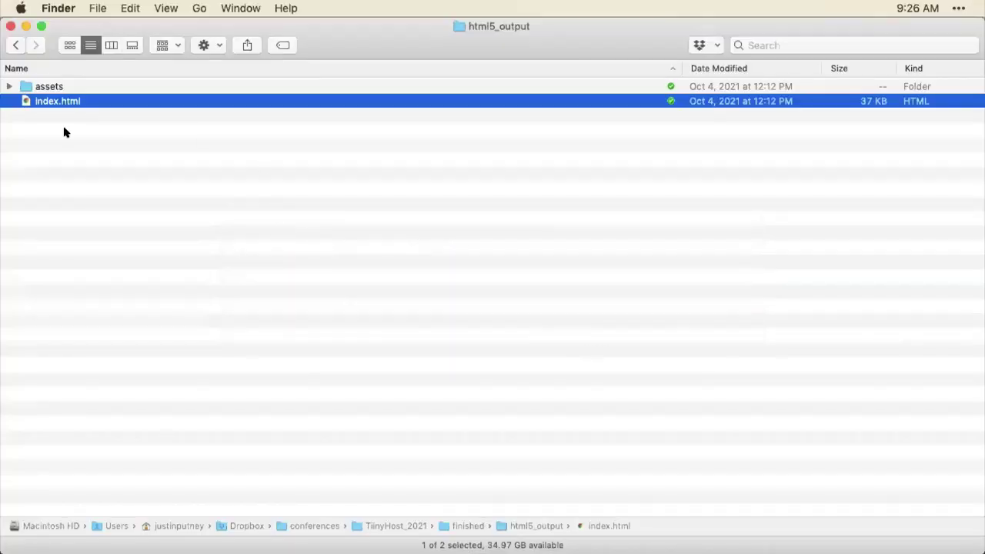
click(7, 87)
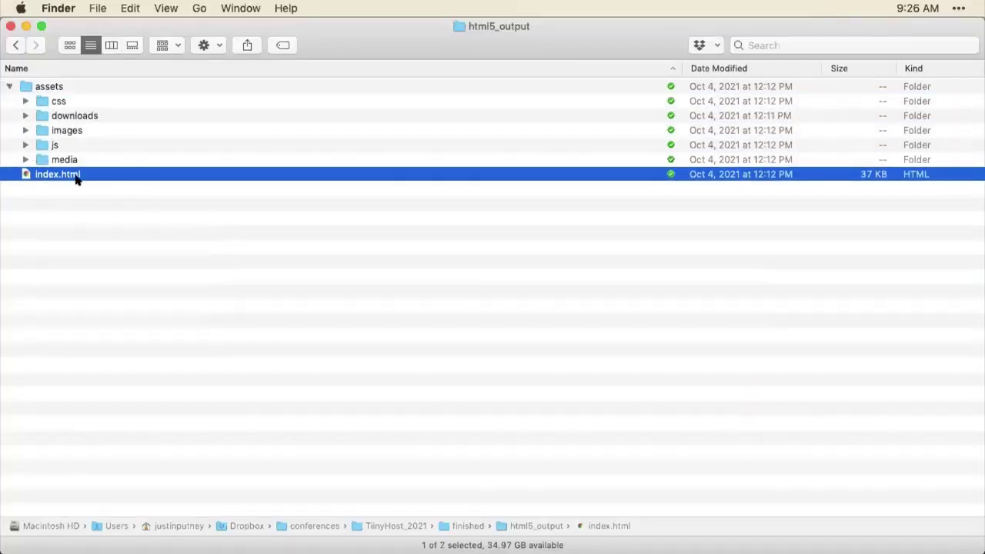
click(81, 99)
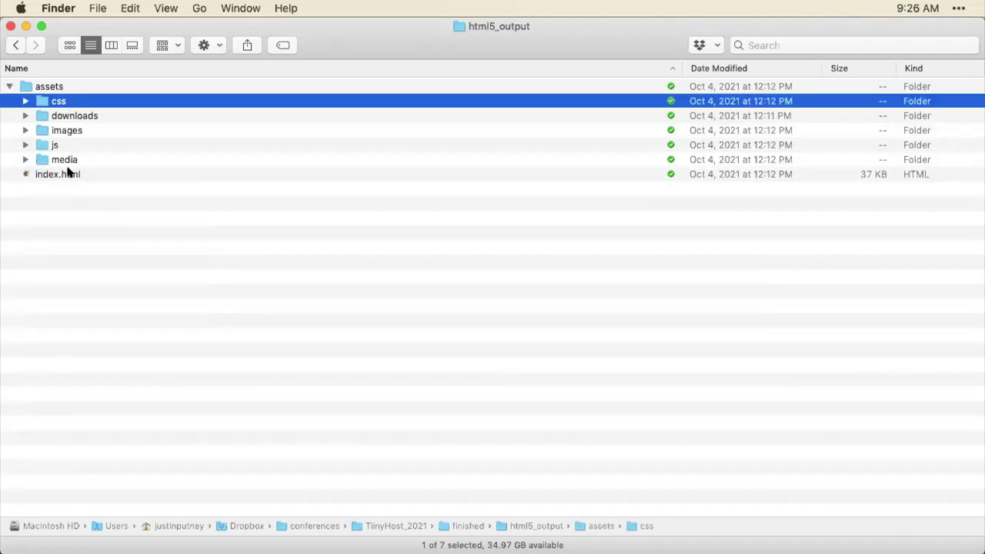
key(super+Tab)
key(super+Tab)
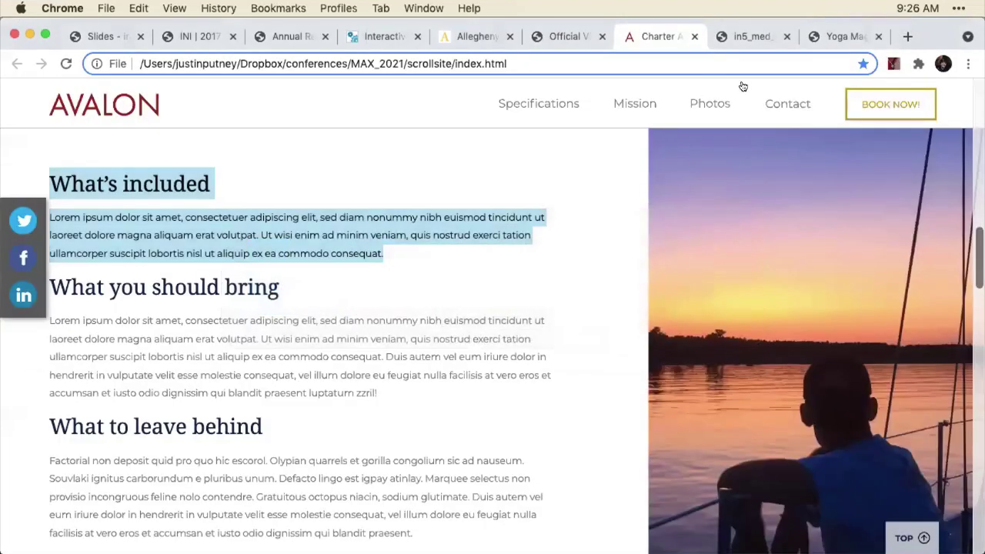
Step: Close DevTools on the Yoga flipbook, flip it to the cover, then show the hosting slide full screen
click(820, 37)
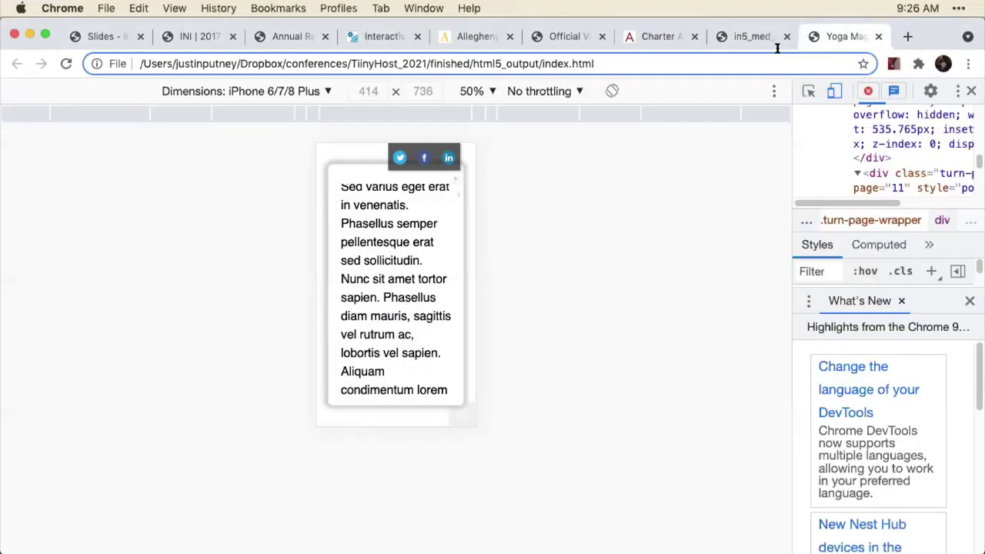
click(554, 63)
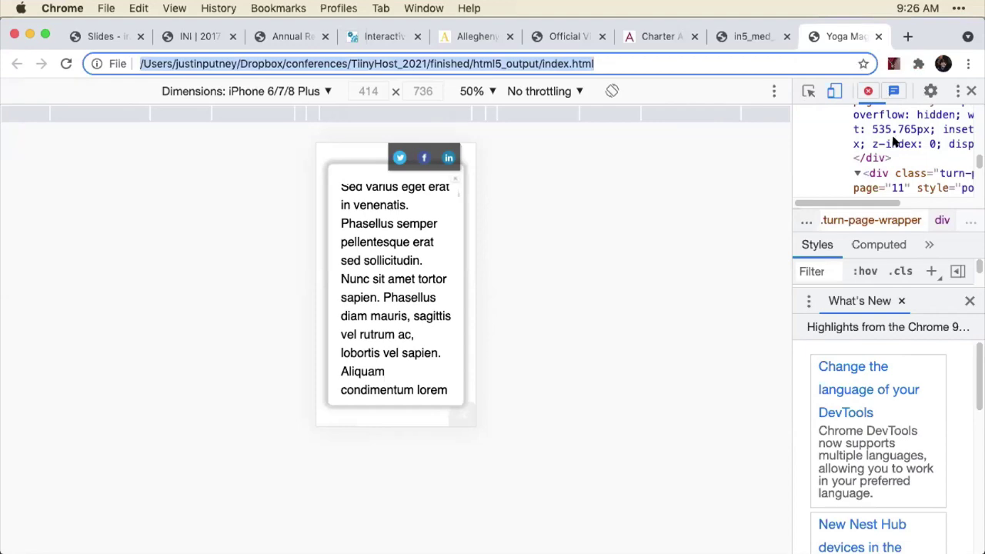
click(971, 91)
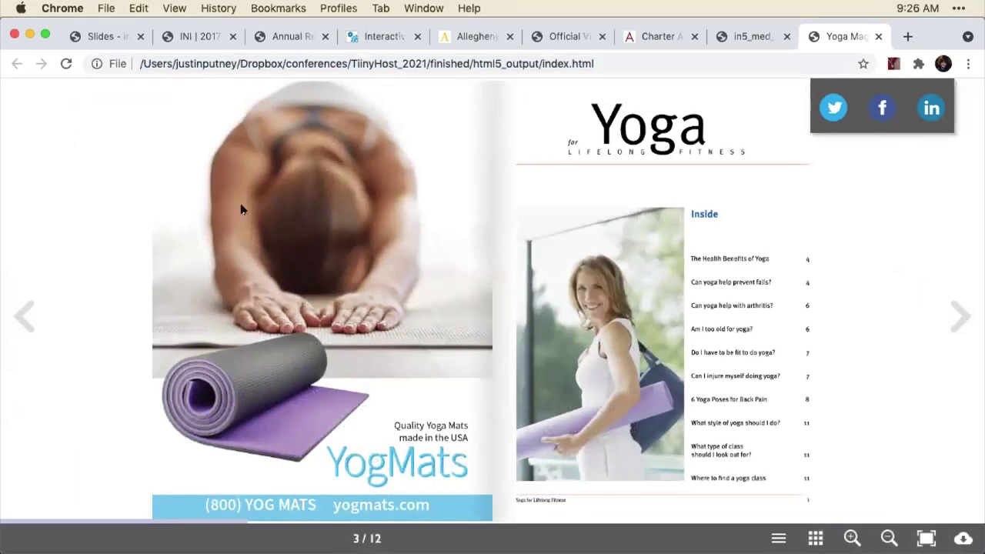
click(30, 317)
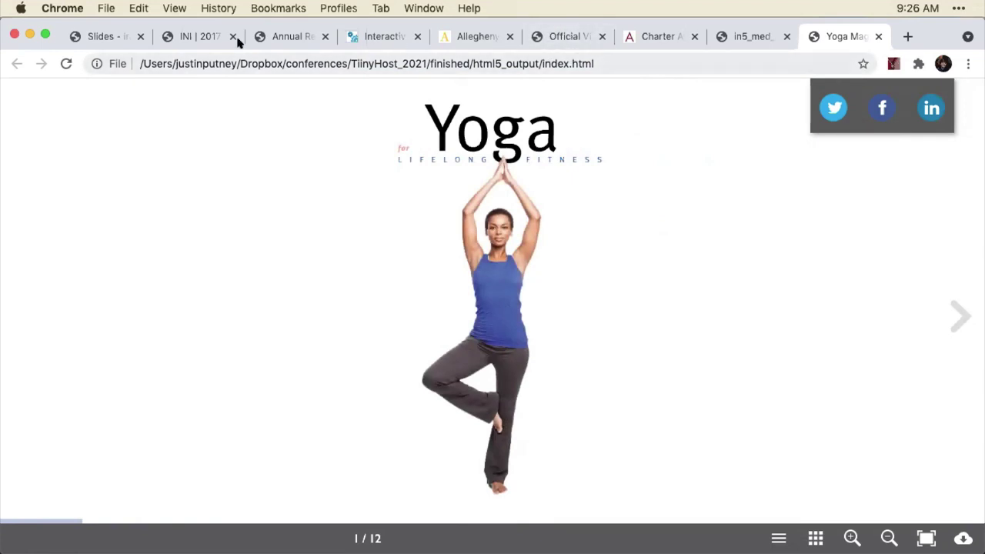
click(71, 38)
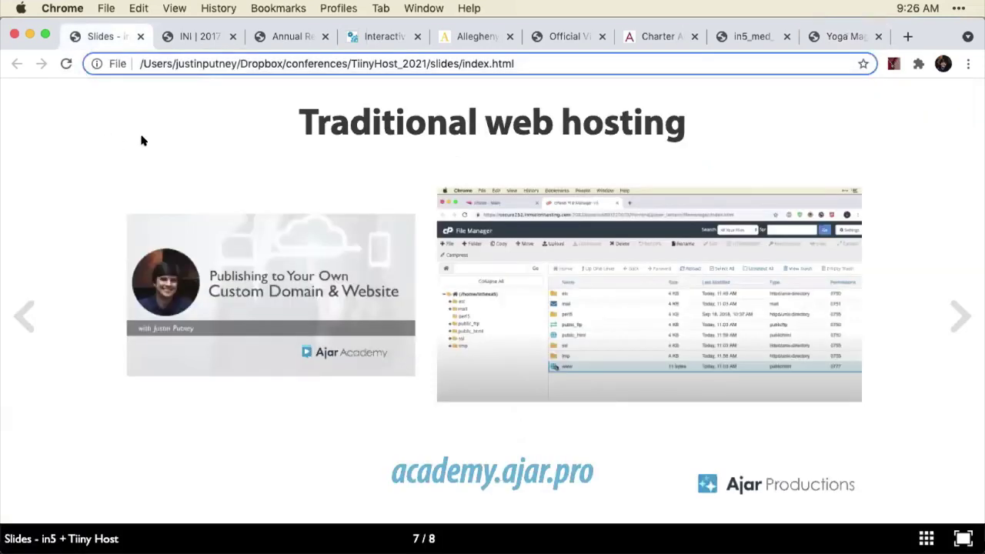
key(f)
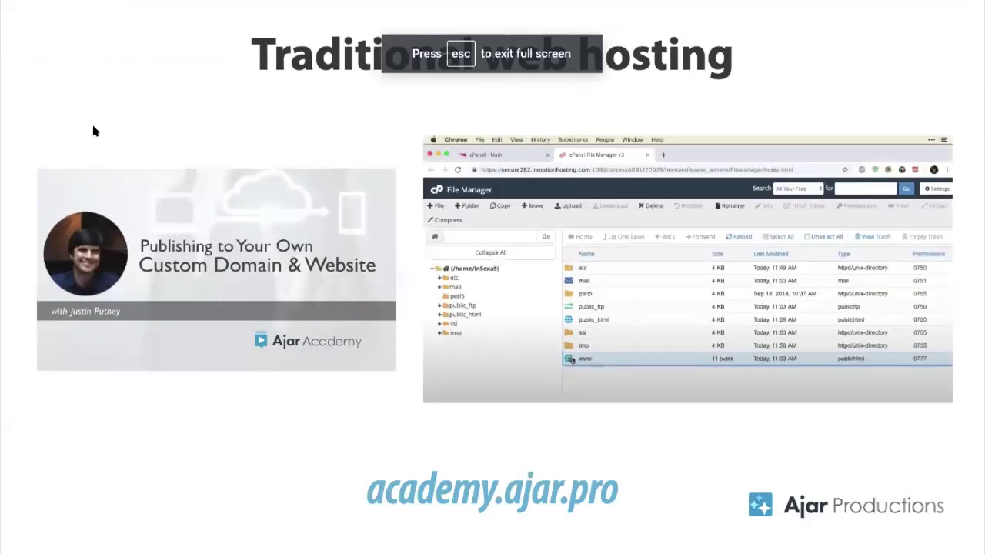
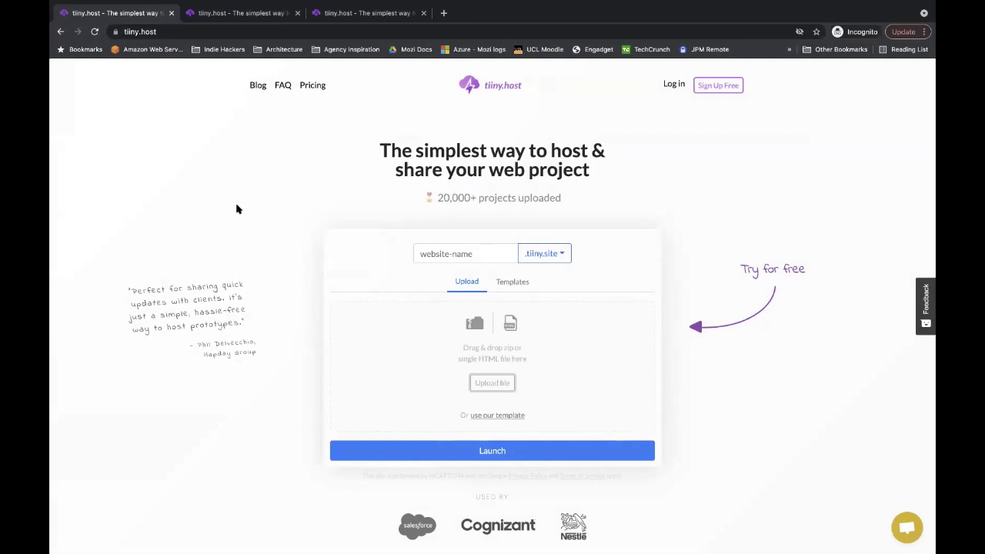
Step: From My Sites, start a new site named trialin5
click(222, 17)
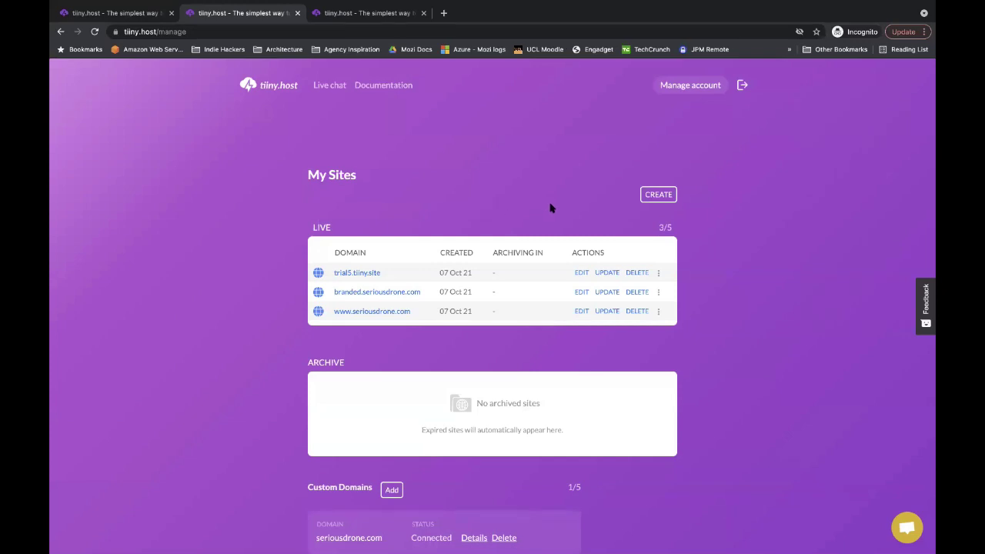
click(653, 196)
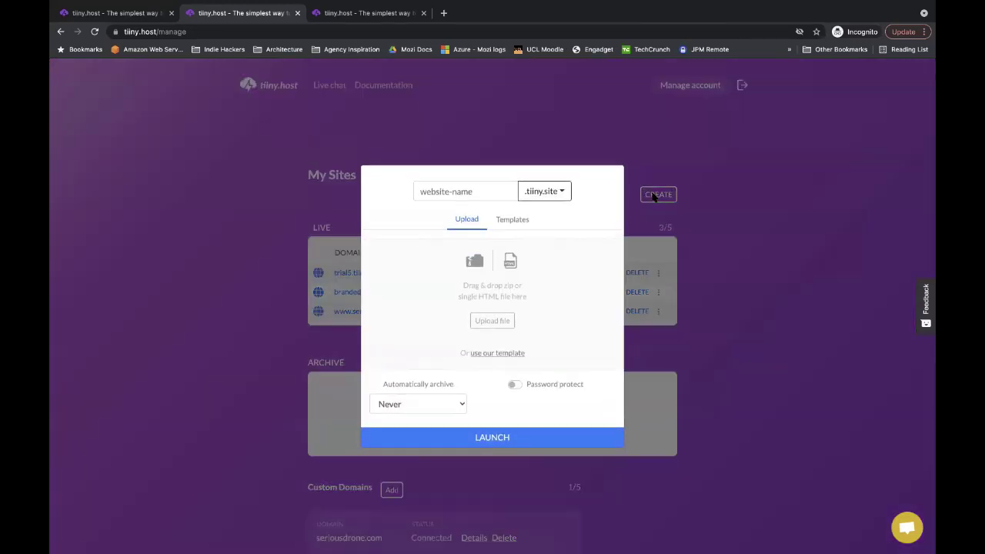
click(491, 193)
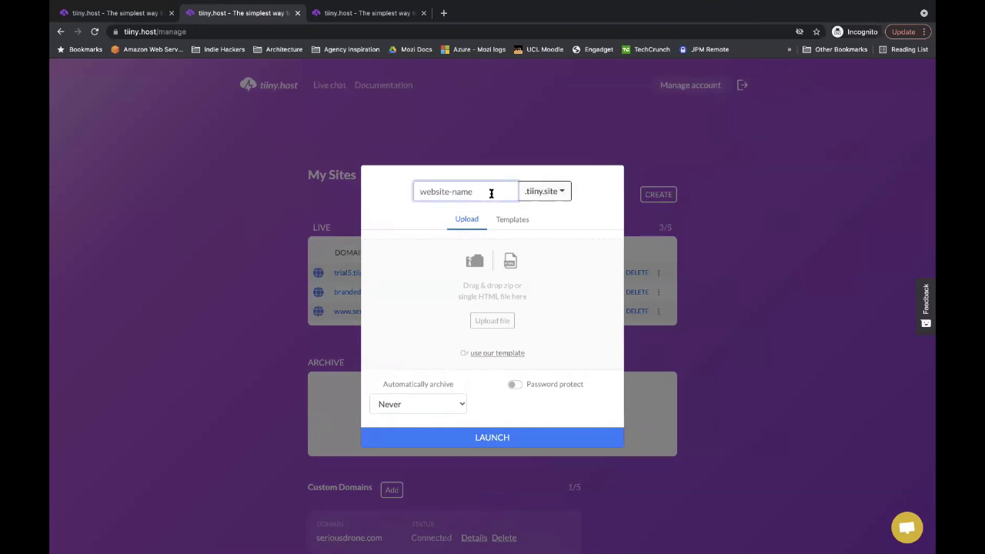
text(trialin5)
Step: Upload in5_tiinyhost_digital_magazine.zip, launch it, and open trialin5.tiiny.site in a new tab
click(496, 321)
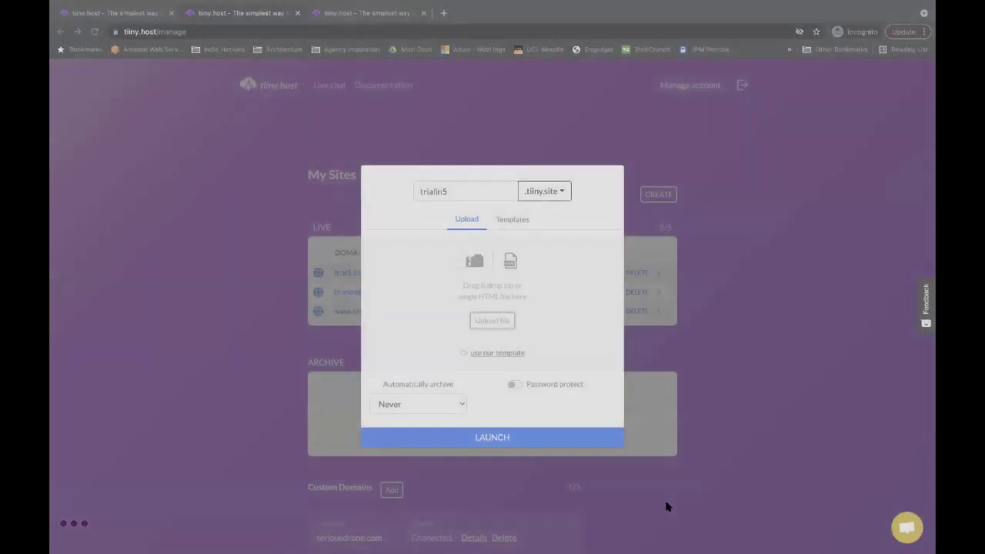
click(666, 501)
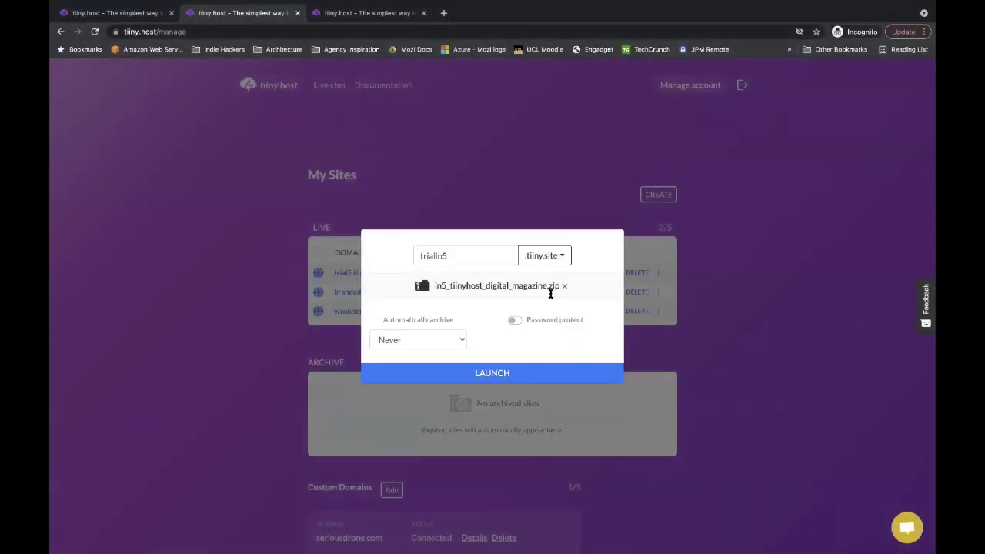
click(506, 373)
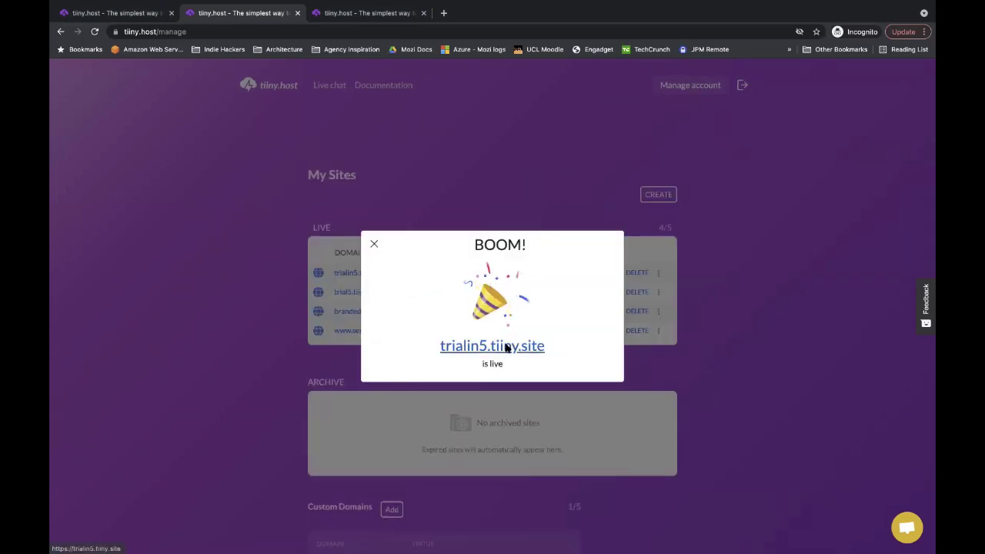
click(507, 349)
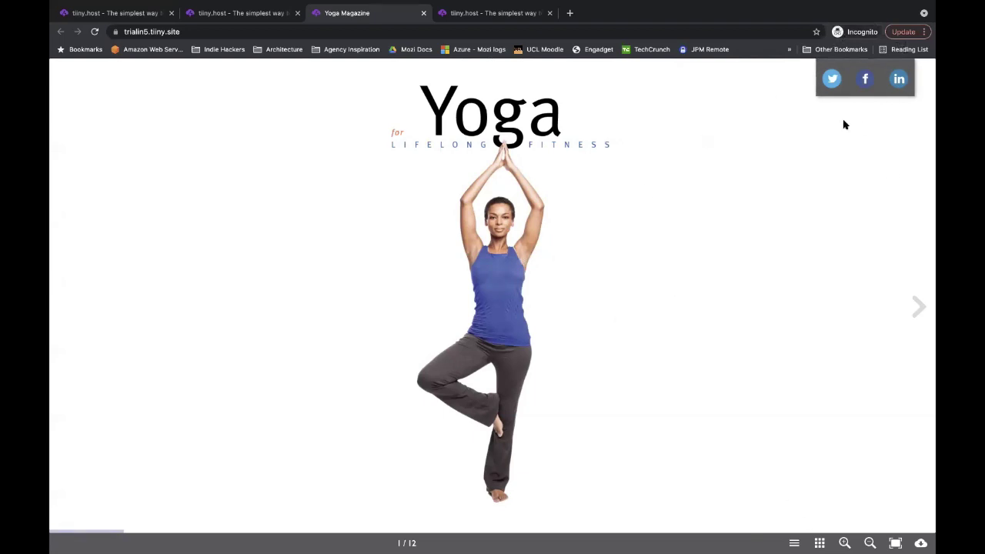
Step: Flip to The Health Benefits of Yoga spread, close the magazine tab, and dismiss the BOOM dialog
click(917, 309)
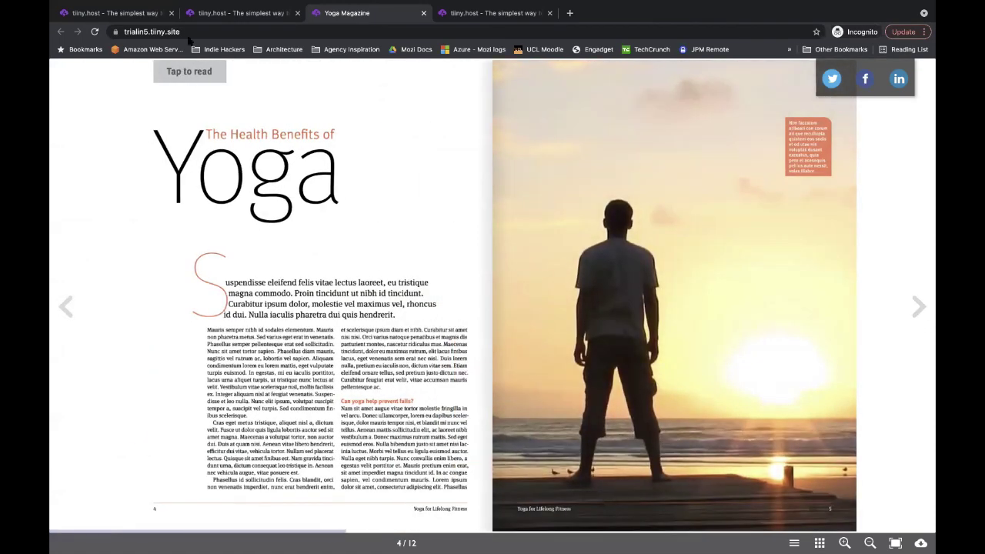
click(190, 31)
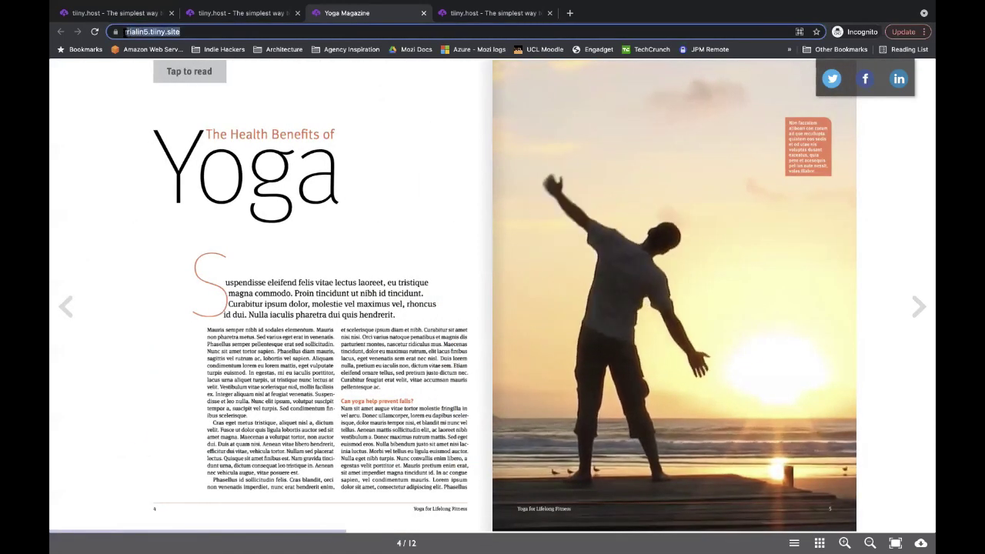
mouse_move(131, 73)
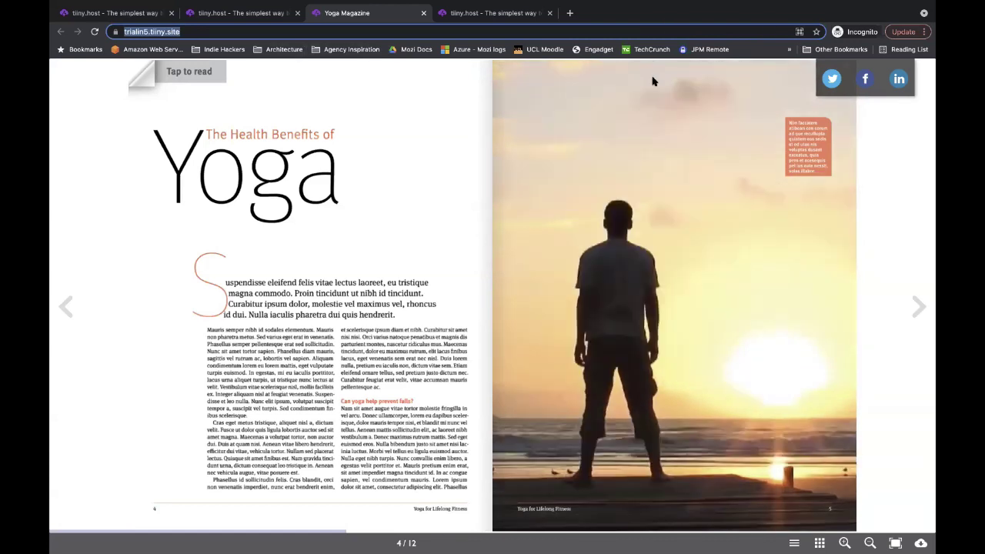
click(424, 13)
click(375, 240)
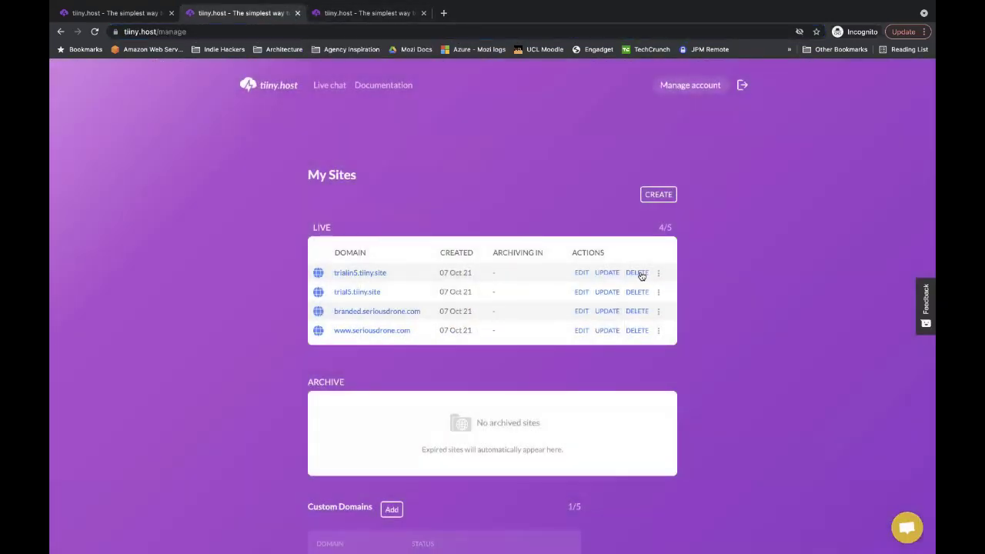
Step: Delete the trialin5.tiiny.site site and start a new site named trialin5
click(643, 275)
click(591, 322)
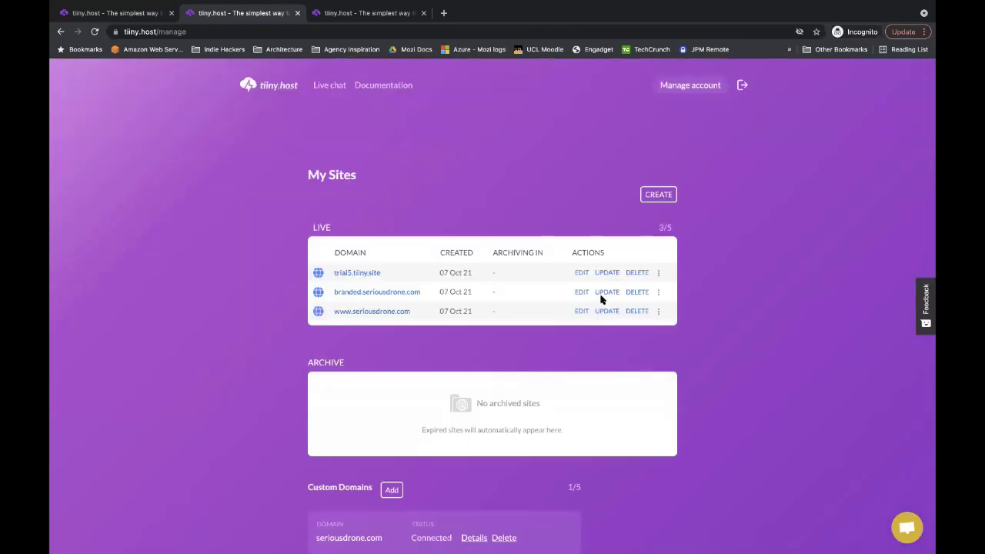
click(656, 198)
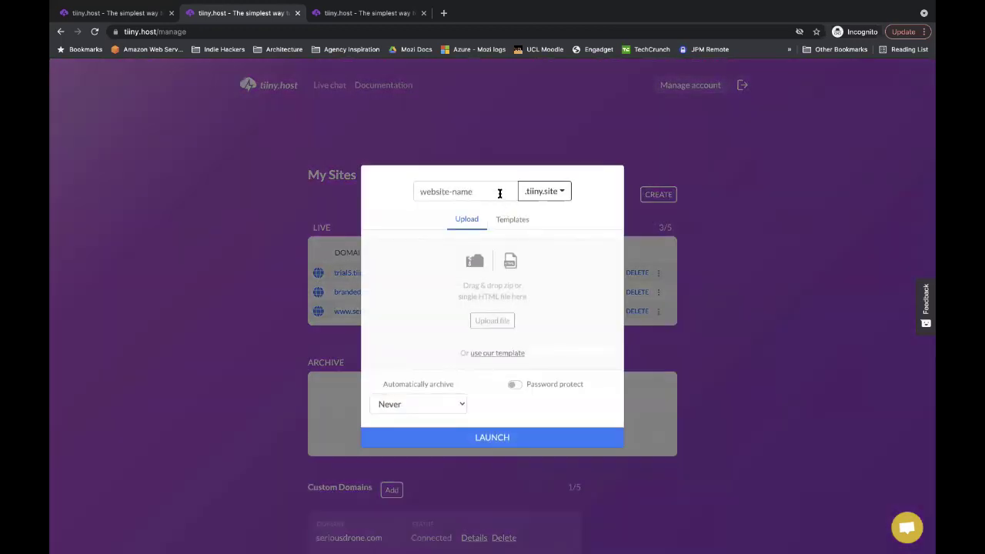
text(trialin5)
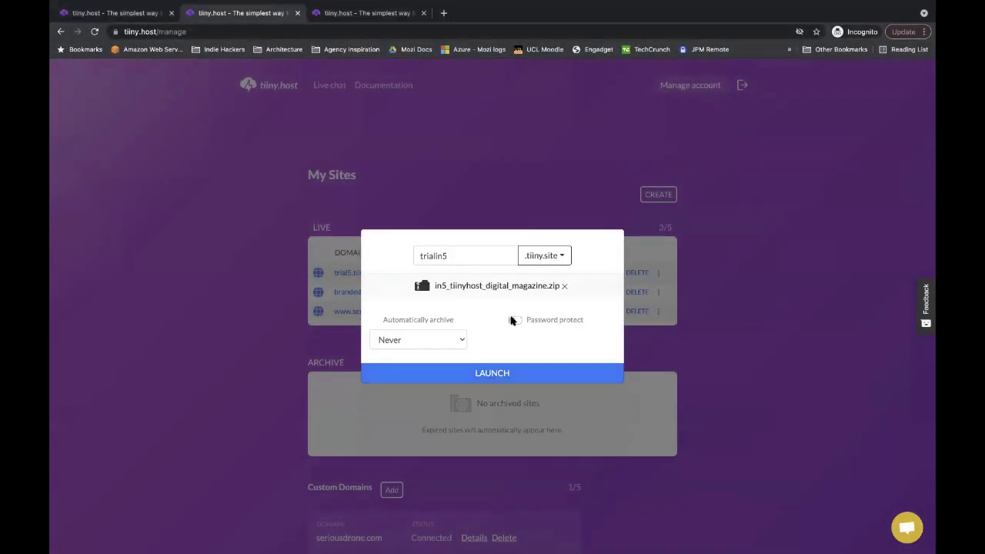
Step: Enable password protection with a password, launch the site, and open its live link
click(513, 319)
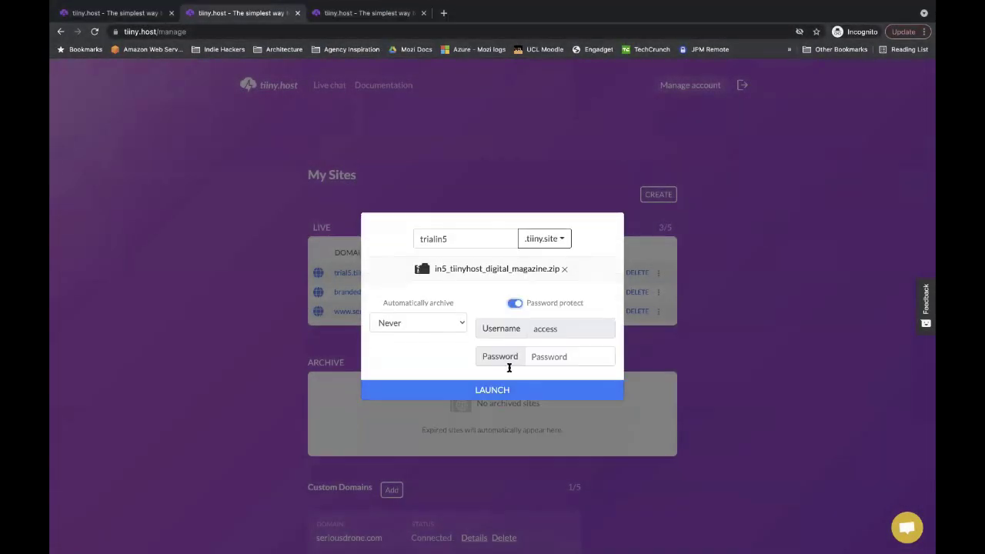
click(559, 354)
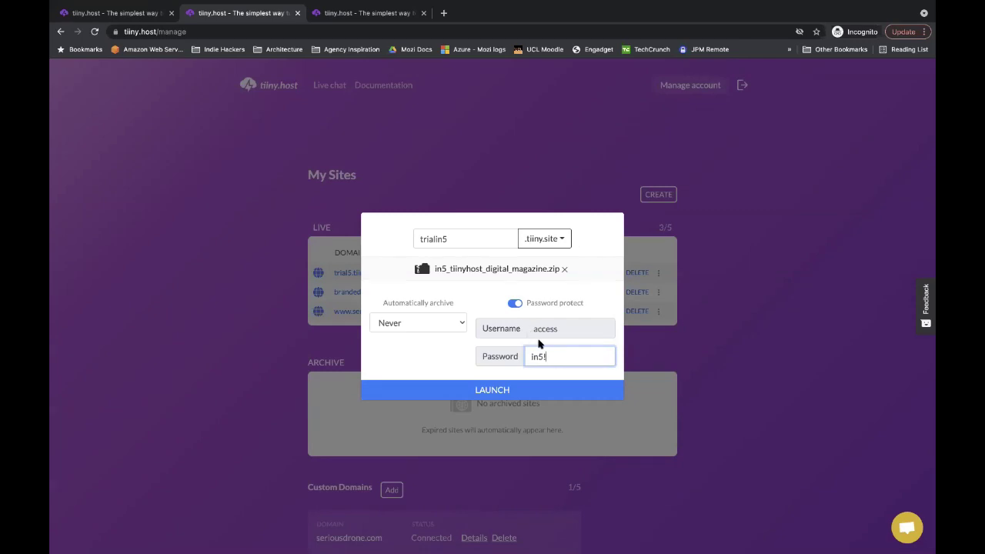
click(507, 392)
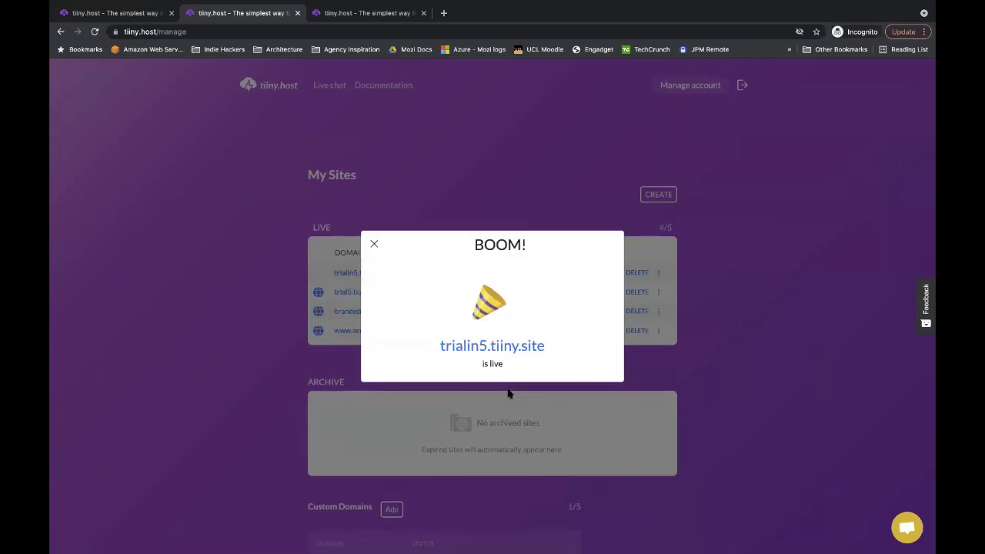
click(517, 348)
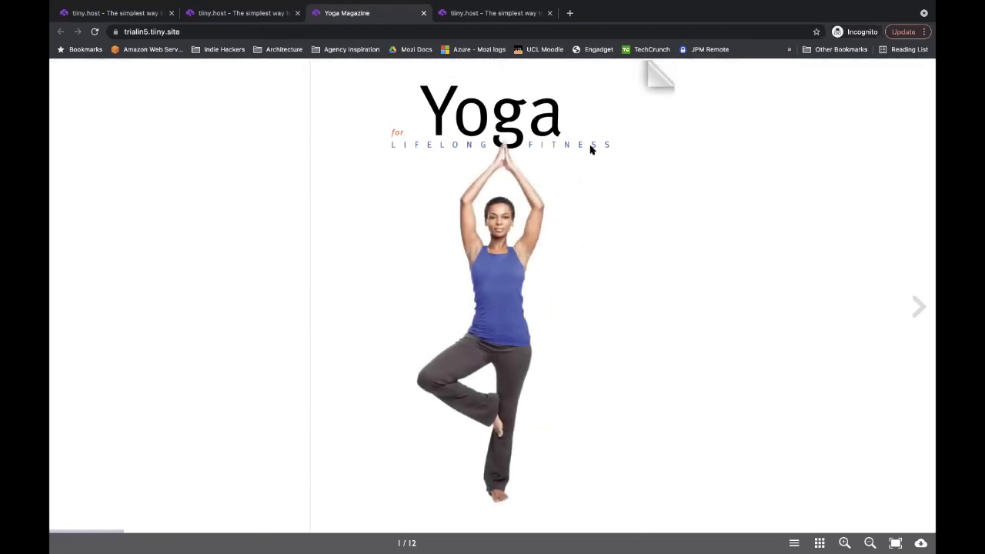
Step: Turn a page of the protected magazine, then load trialin5.tiiny.site in a fresh tab
click(919, 307)
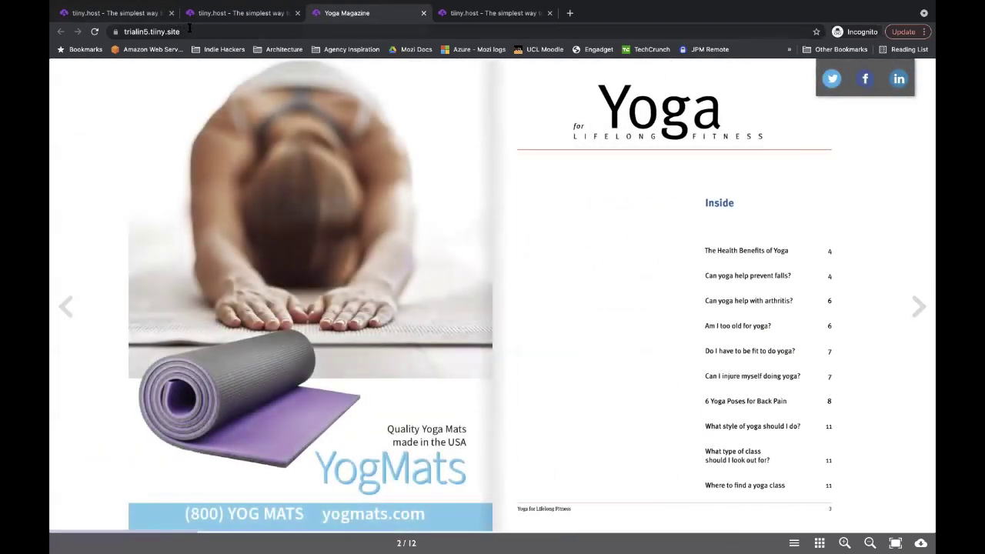
click(189, 31)
key(ctrl+c)
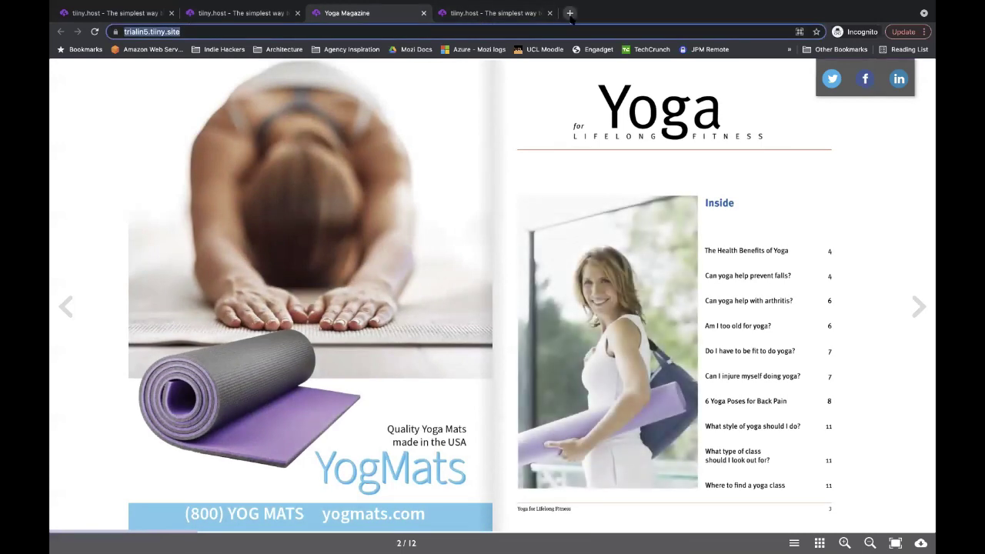
click(570, 13)
key(ctrl+v)
key(Return)
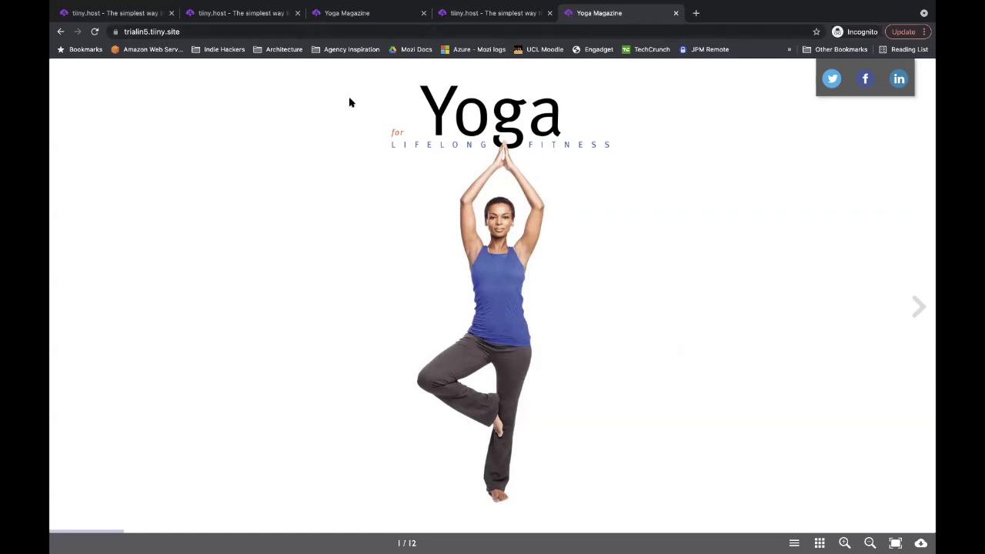
click(257, 17)
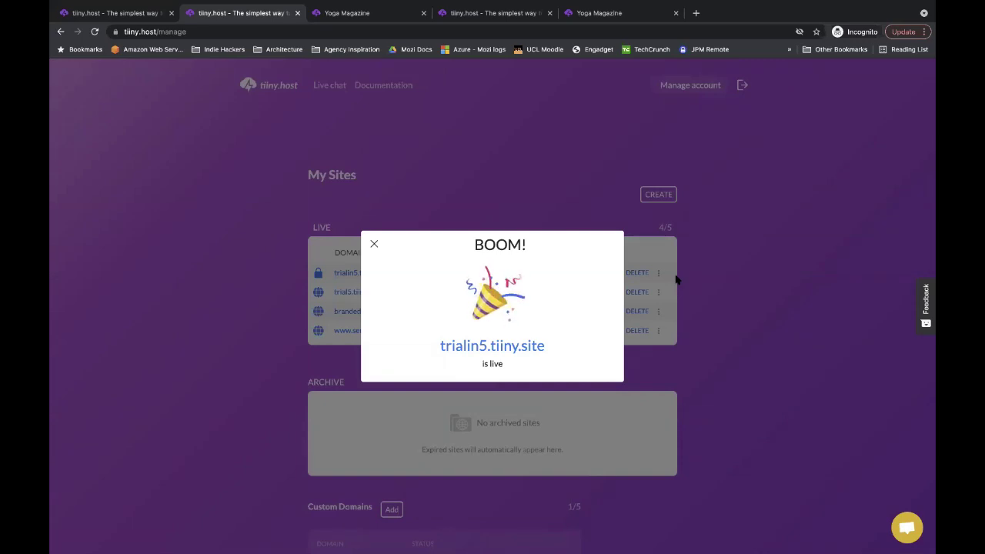
Step: Dismiss the BOOM dialog and check the tiiny.site part of the magazine's address
click(375, 245)
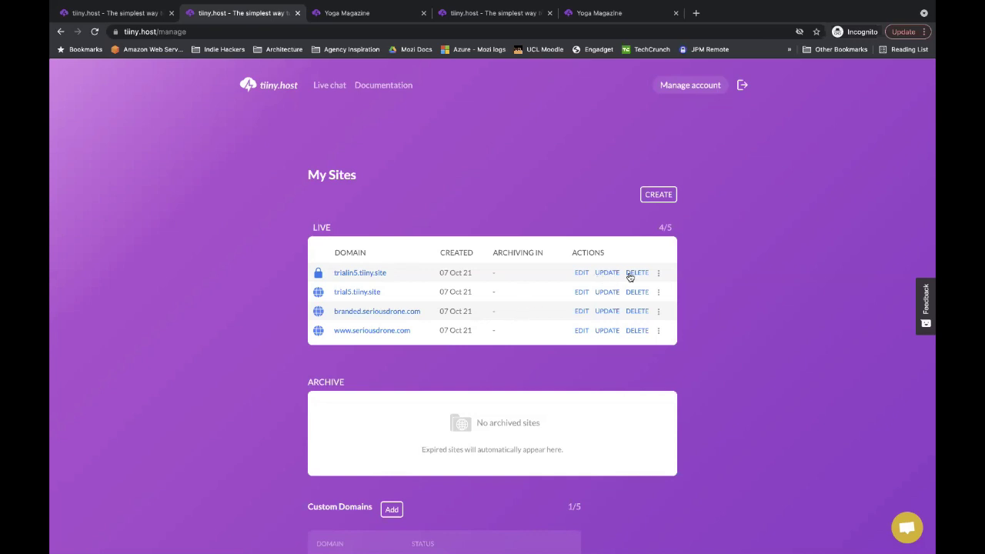
scroll(572, 374, down, 2)
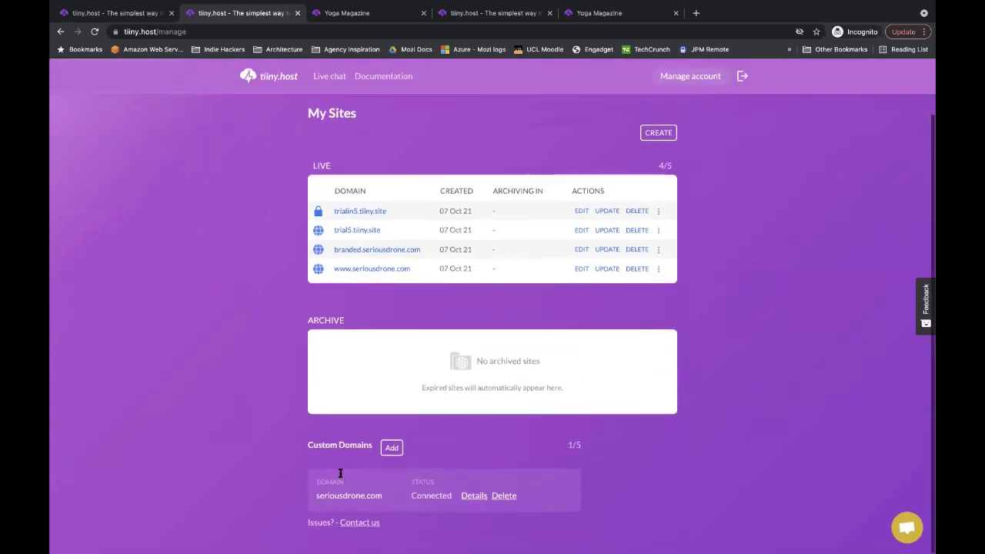
scroll(454, 350, up, 2)
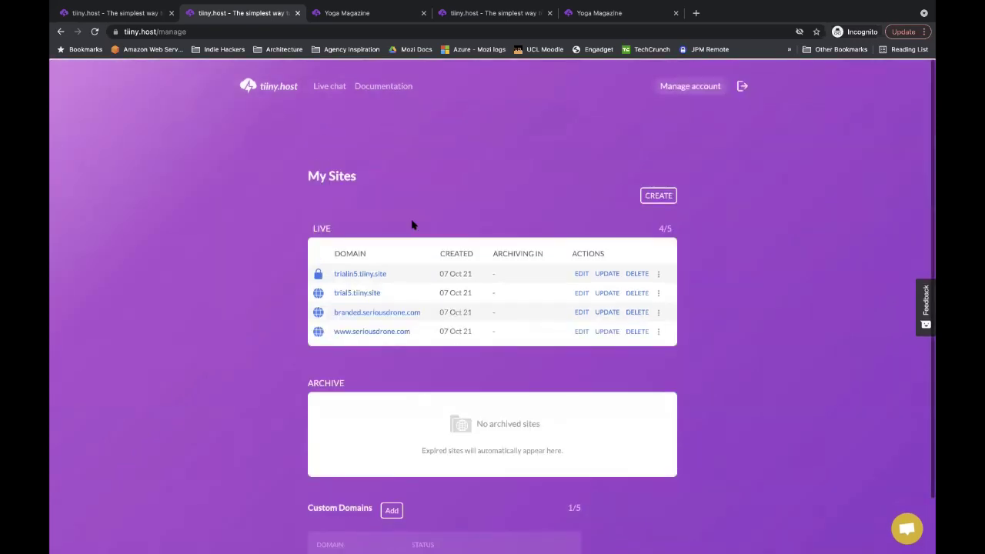
click(610, 13)
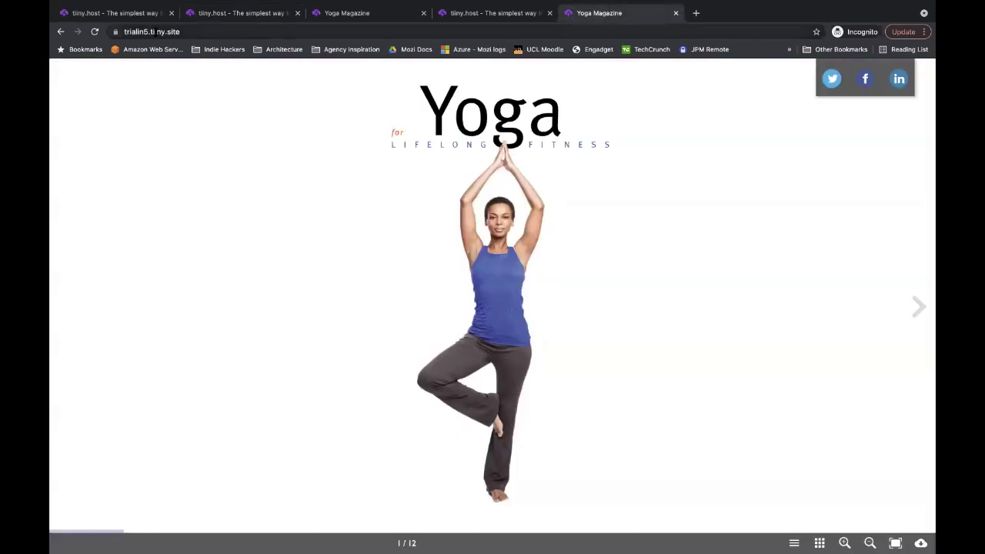
drag(150, 32, 199, 32)
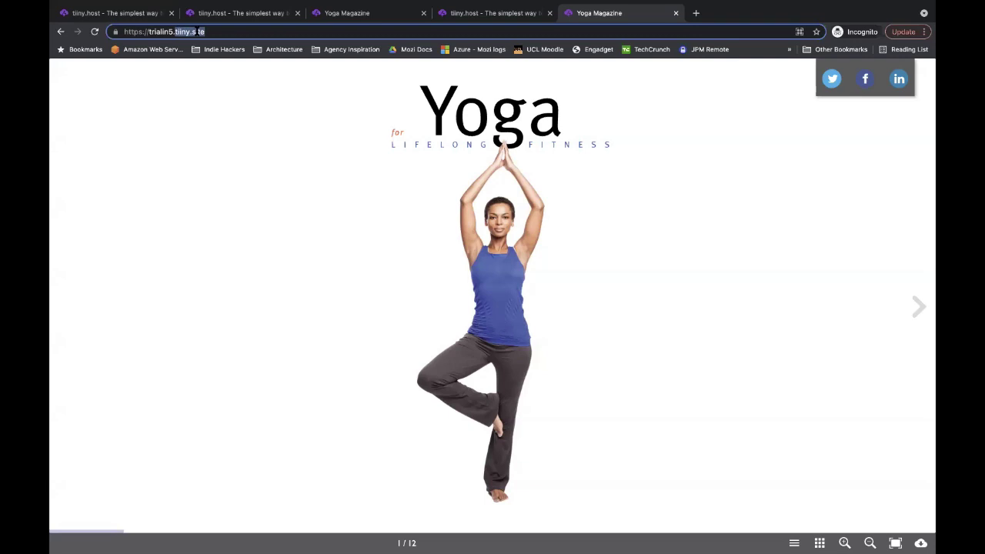
click(253, 17)
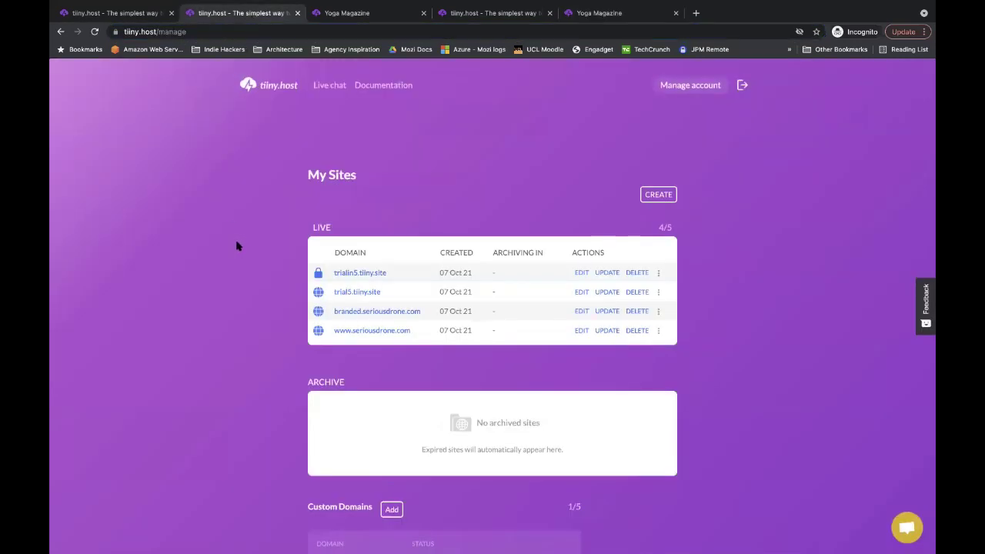
Step: Find the connected custom domain seriousdrone.com under Custom Domains, then return to the top
scroll(244, 249, down, 2)
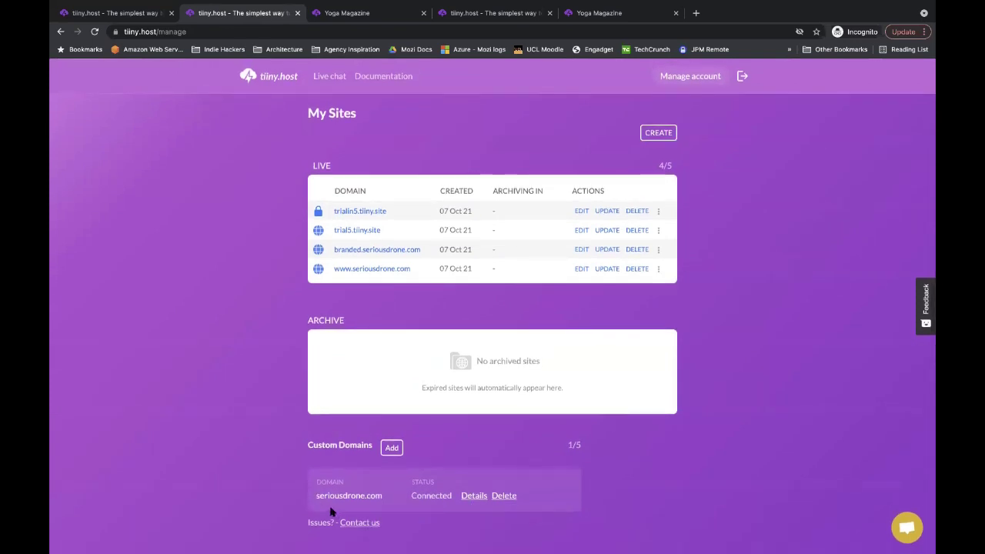
drag(316, 496, 383, 496)
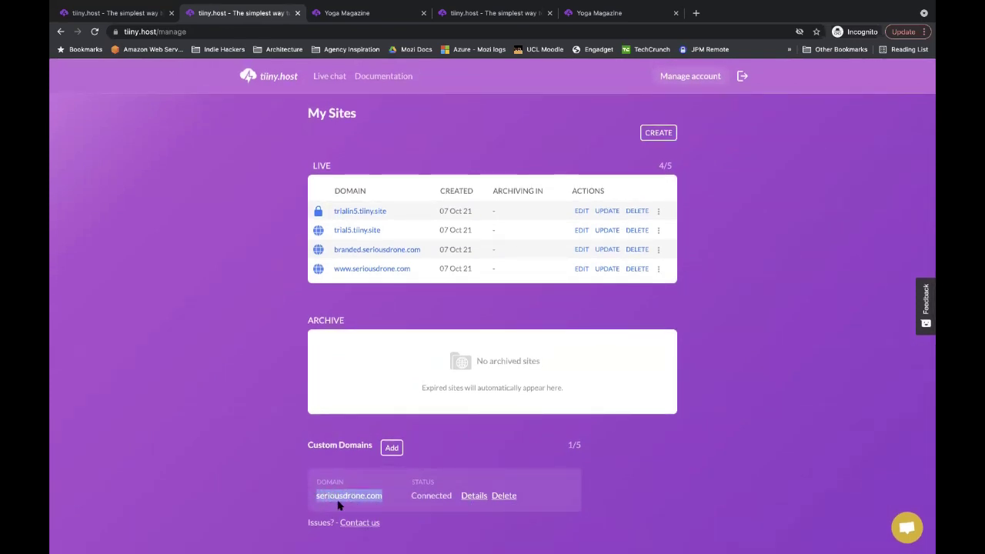
click(274, 460)
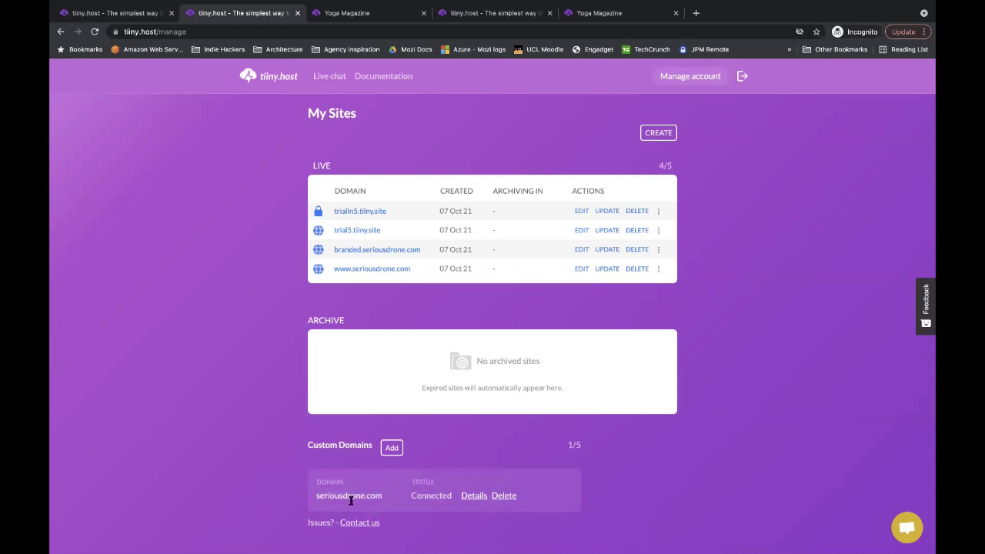
scroll(237, 376, up, 3)
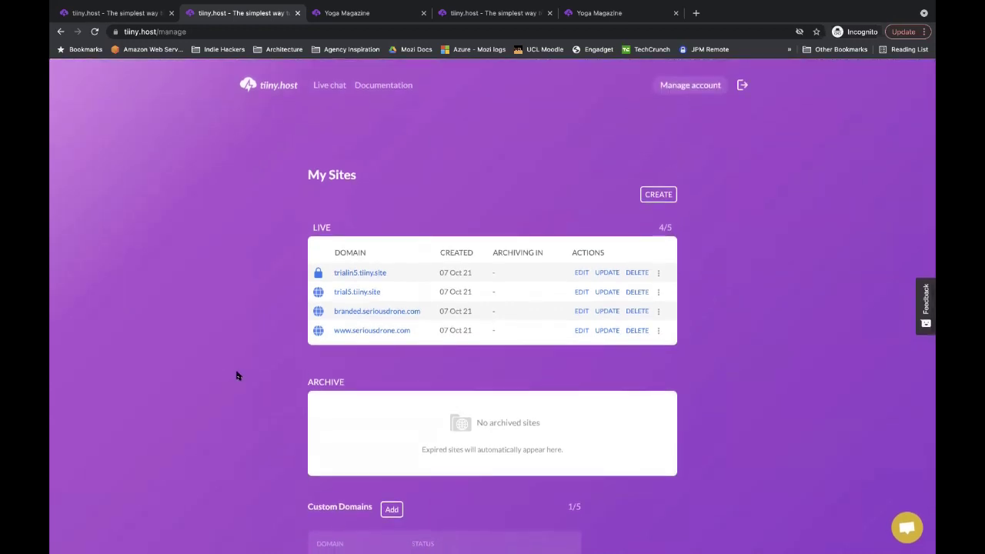
Step: Start a new site on the .seriousdrone.com domain named trial5
click(661, 194)
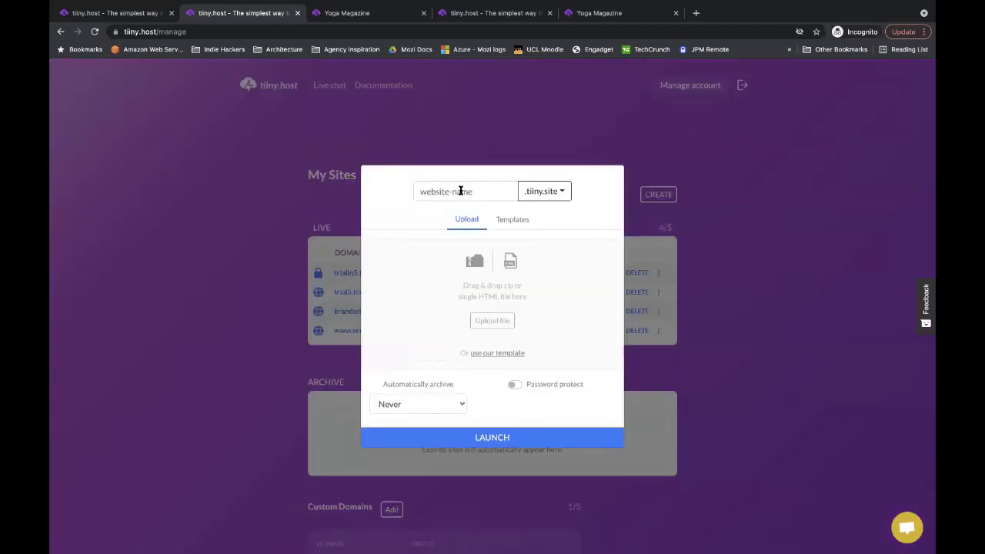
click(548, 192)
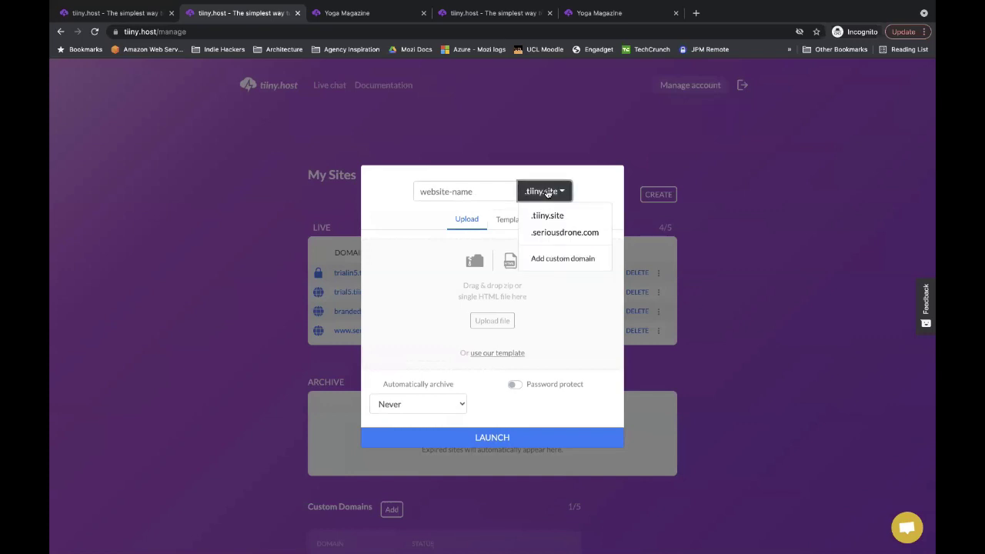
click(558, 234)
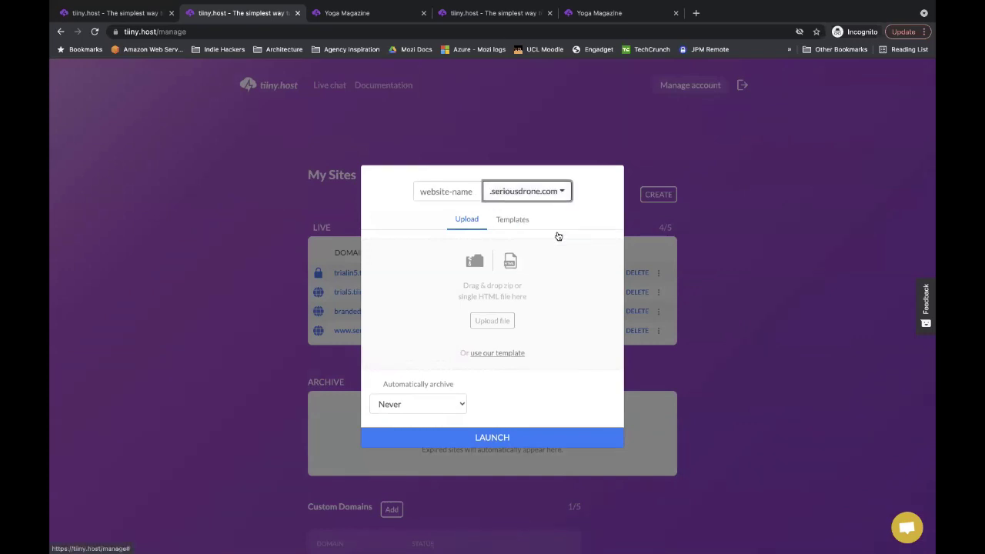
click(467, 194)
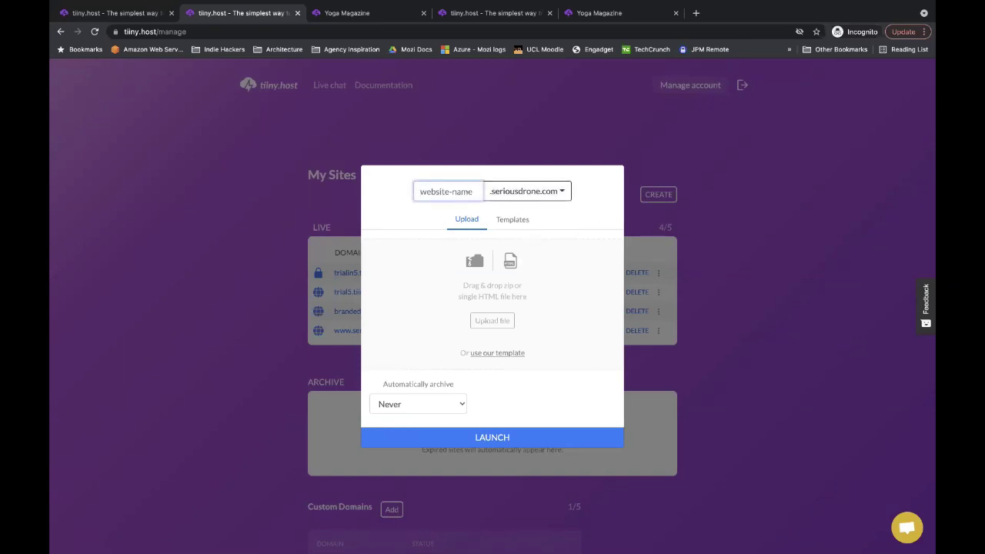
text(tria;)
key(BackSpace)
text(l5)
key(Tab)
Step: Upload in5_tiinyhost_digital_magazine.zip and launch the site
click(486, 318)
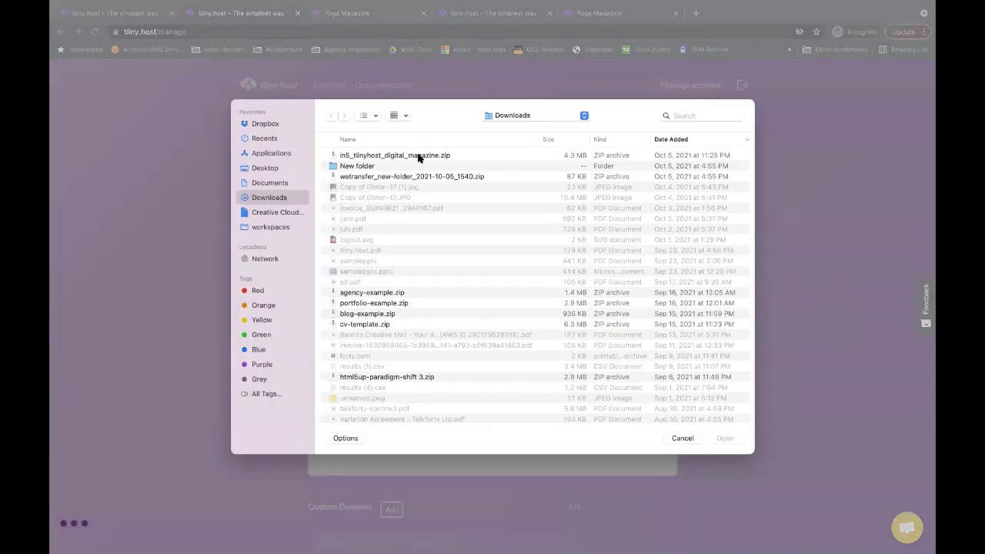
double_click(419, 157)
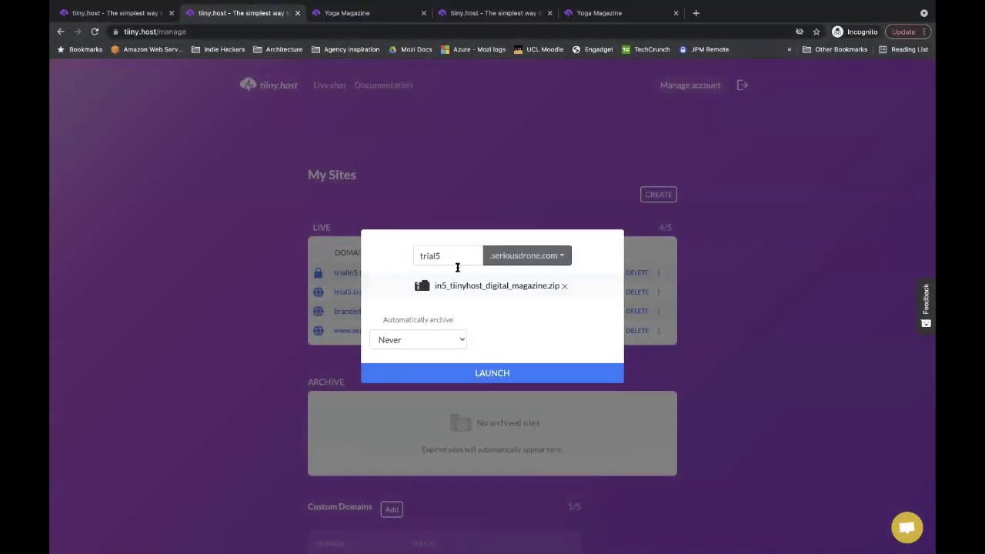
click(514, 373)
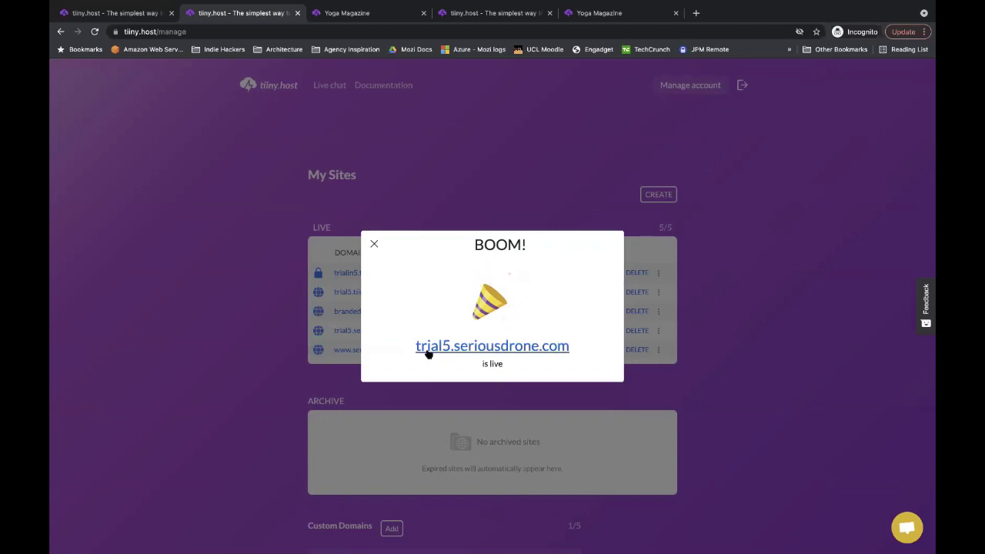
Step: Open trial5.seriousdrone.com and compare its flipbook with the trialin5.tiiny.site tab
click(465, 350)
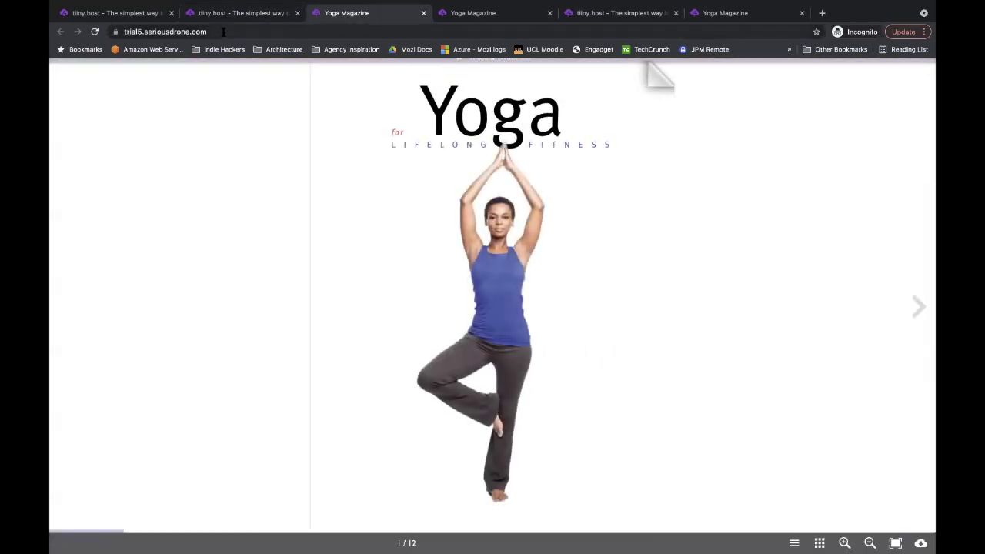
key(super+l)
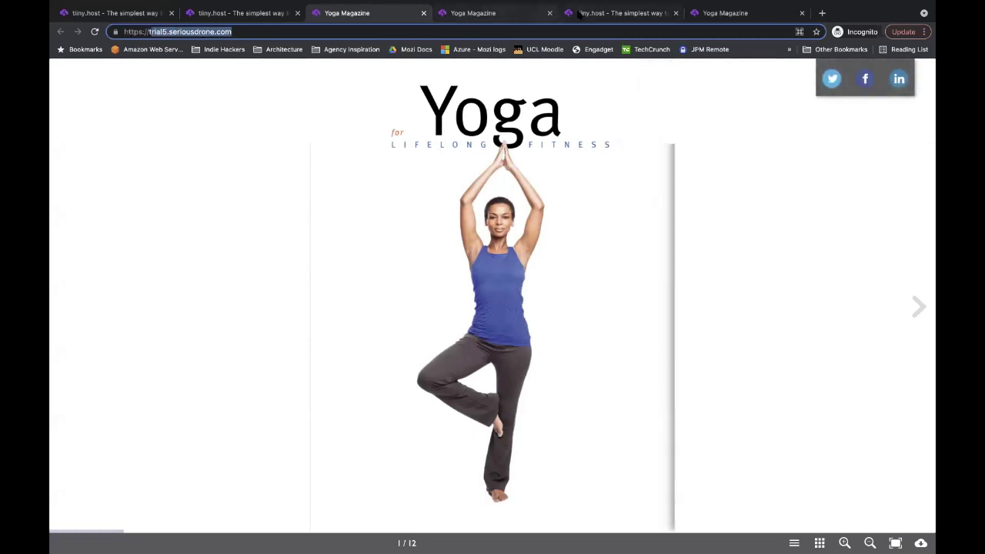
key(ctrl+Tab)
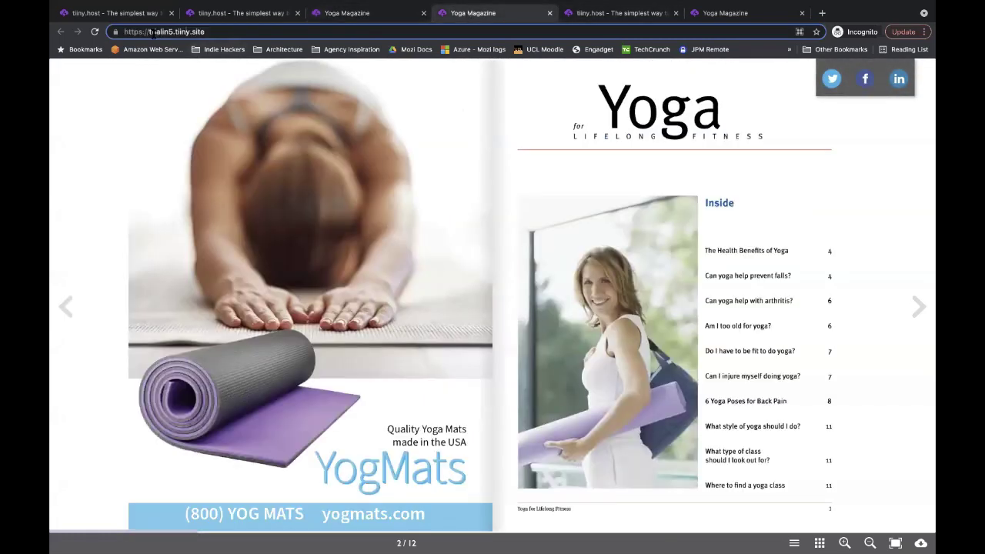
click(389, 13)
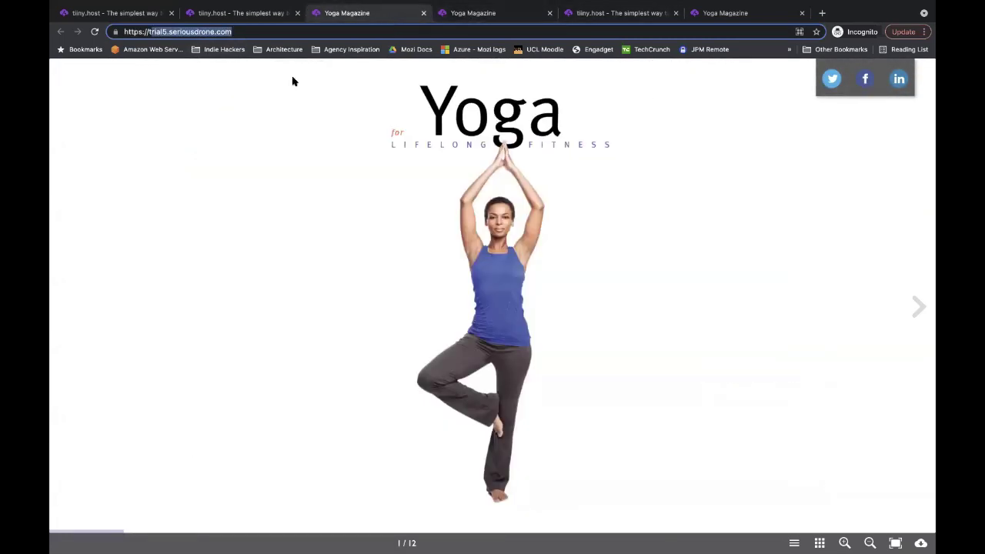
click(193, 35)
drag(170, 32, 242, 34)
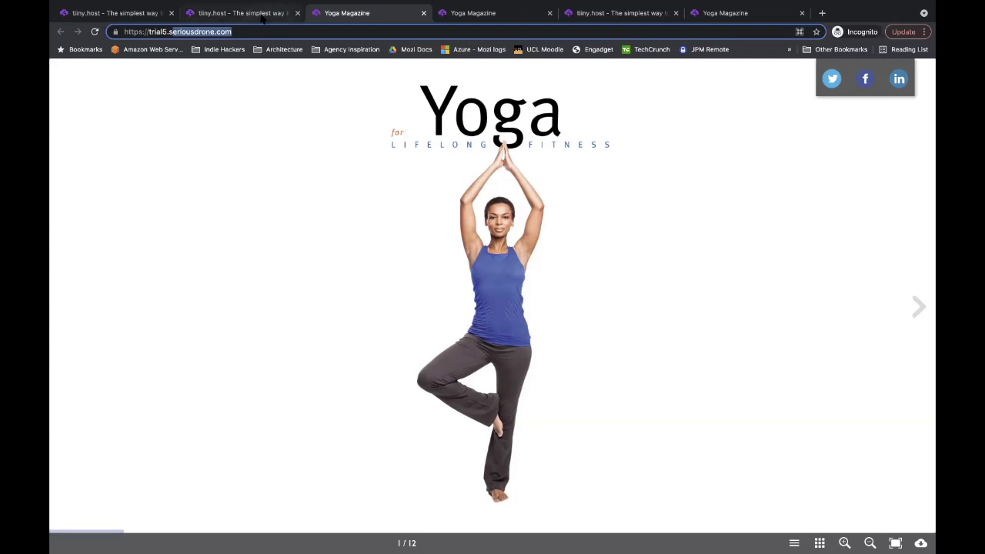
click(262, 14)
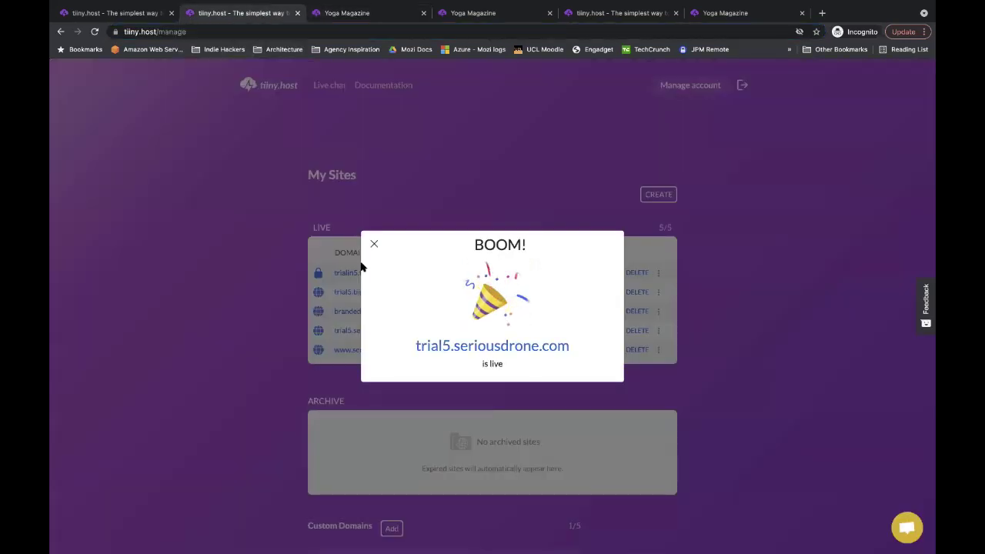
Step: Close the BOOM message to reveal five live sites including trial5.seriousdrone.com
click(374, 244)
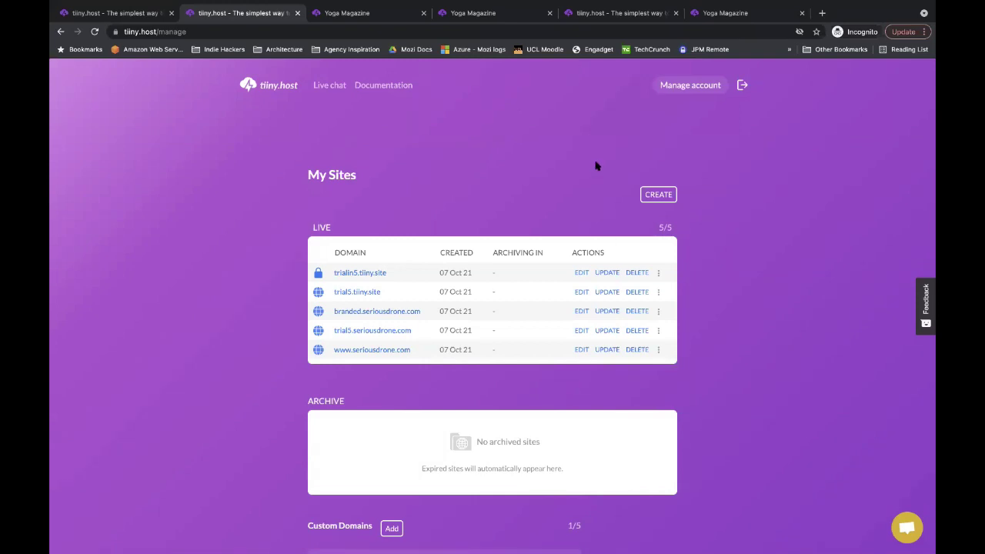
key(ctrl+Right)
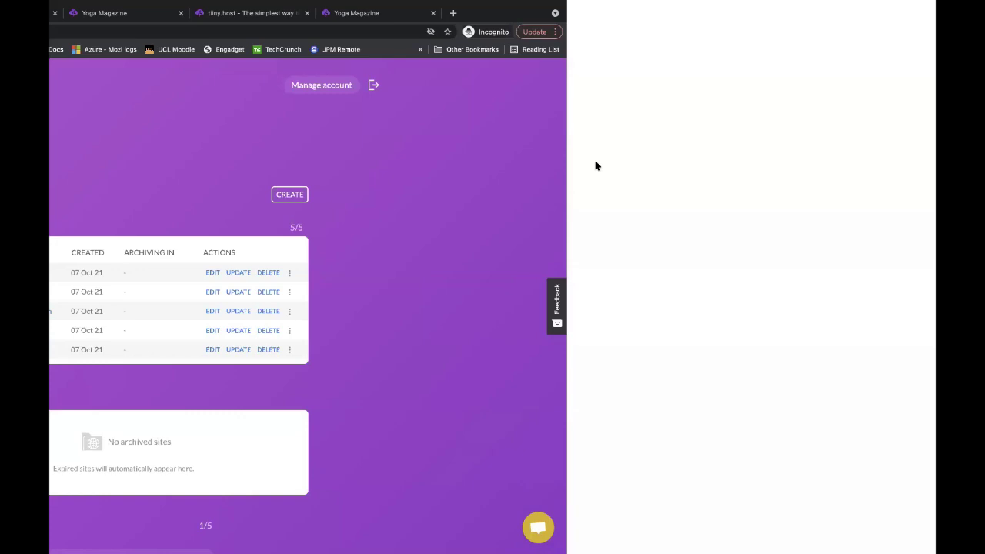
Step: Copy the tiiny.host/login?promoCode=in550 address and load it in a new incognito tab
key(ctrl+Left)
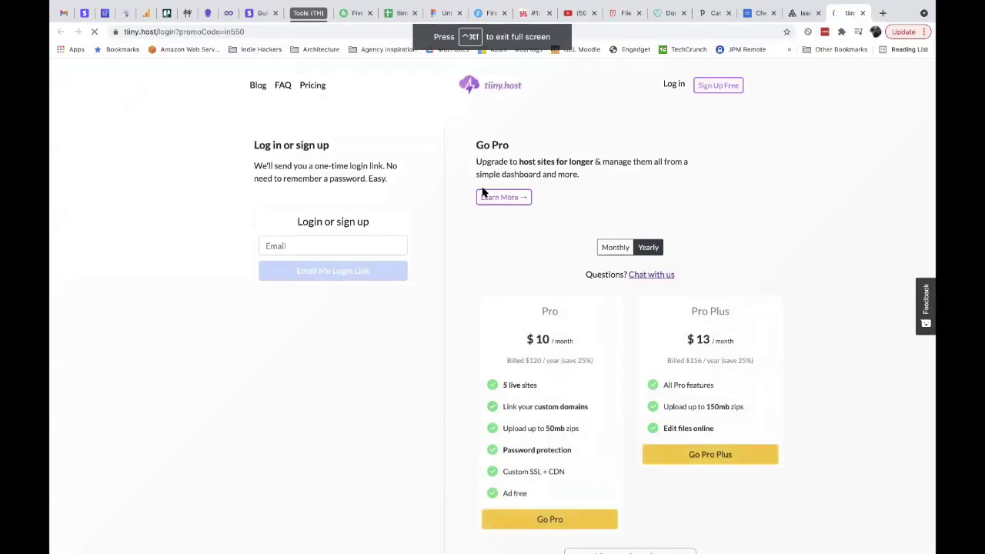
click(278, 34)
key(super+c)
key(super+grave)
key(super+t)
key(super+v)
key(Return)
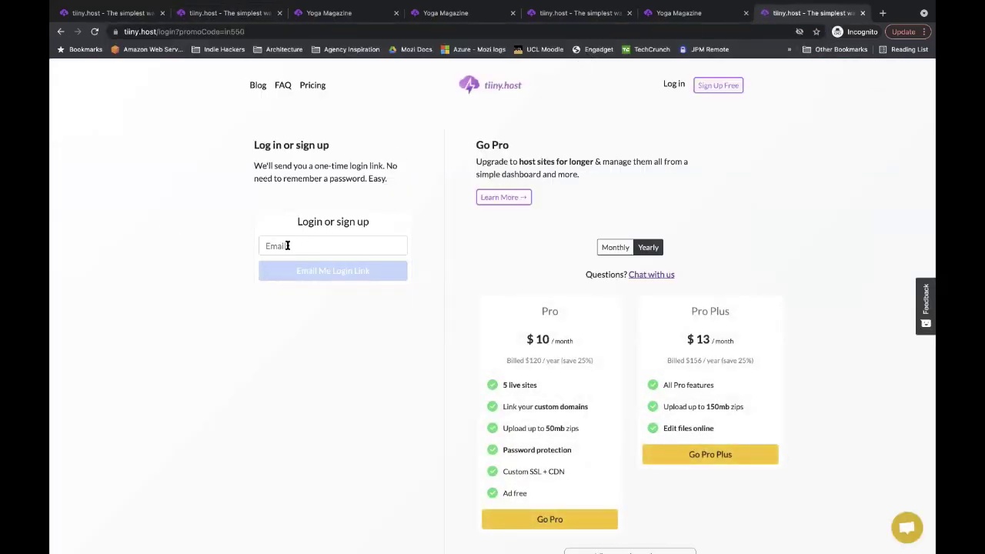
Step: Put the cursor in the Email field of the promo login page
click(328, 247)
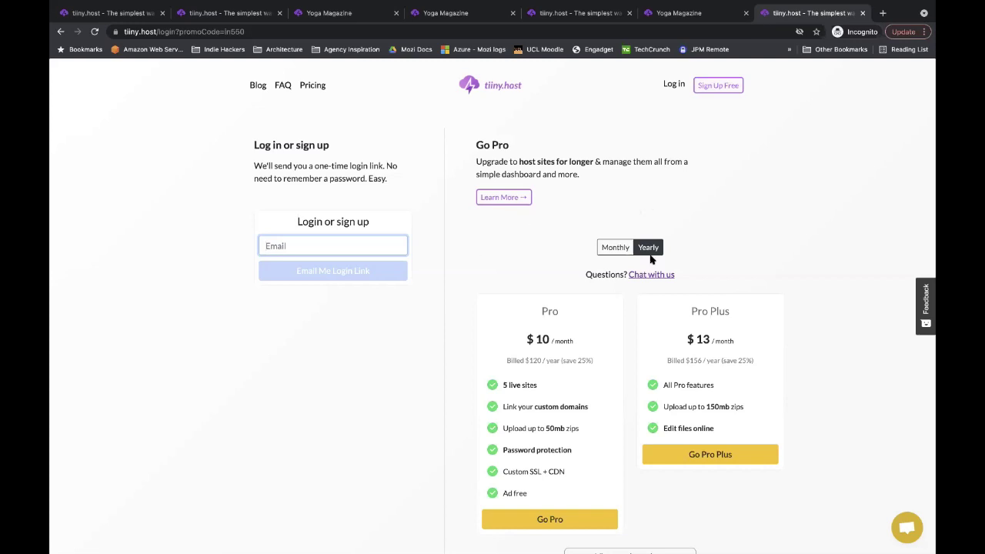
key(ctrl+Right)
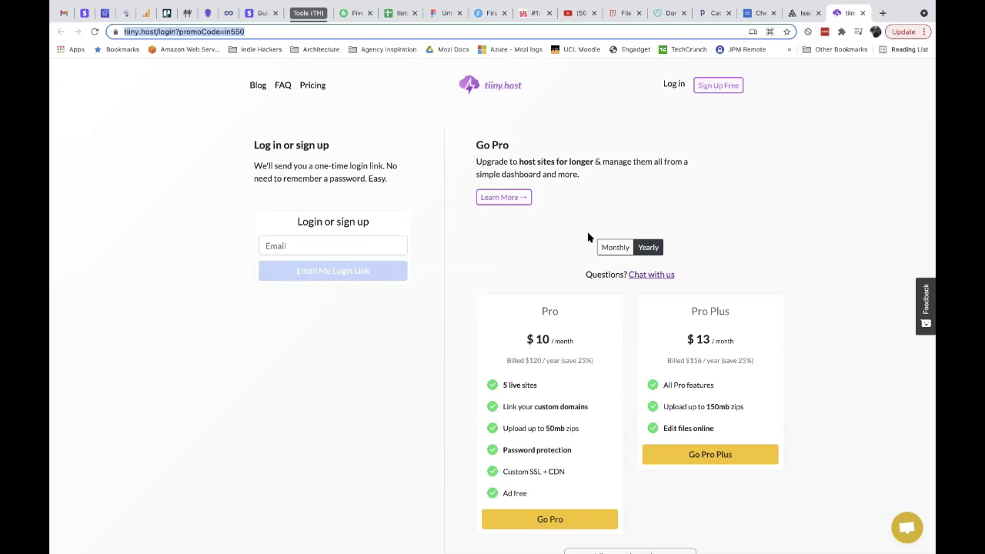
key(ctrl+Left)
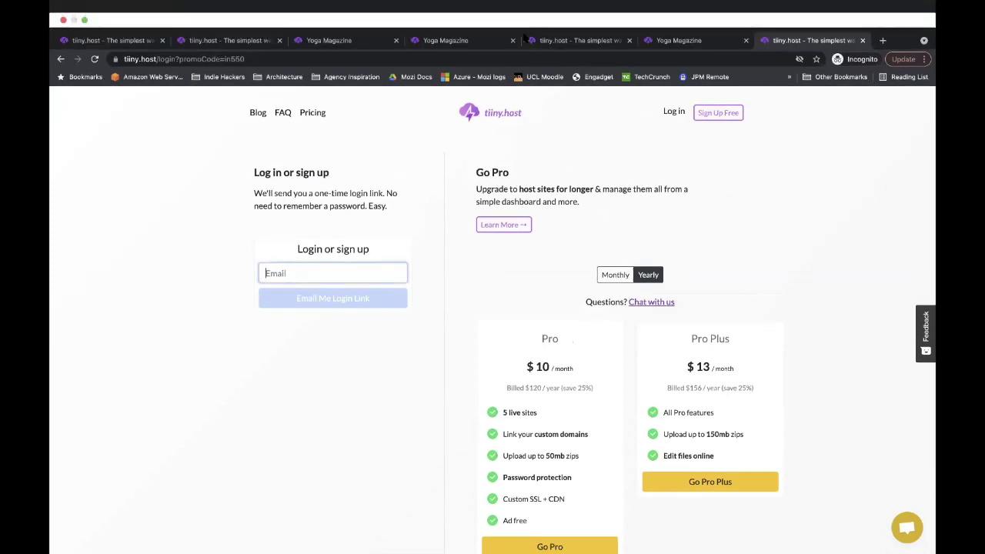
click(426, 105)
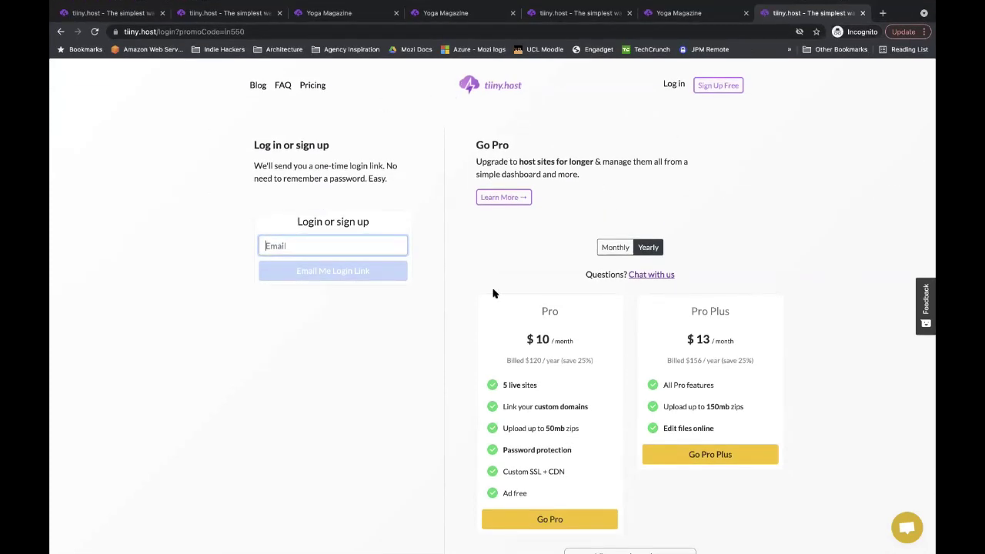